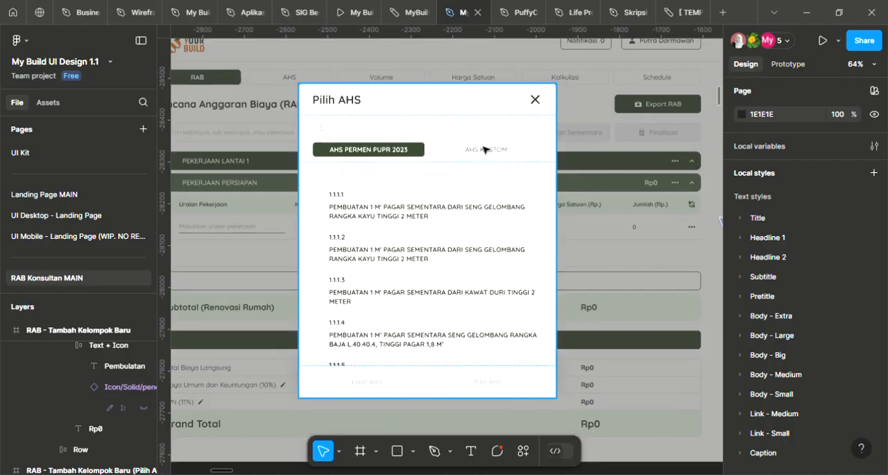
Post the comment "berikan opsi kembali ke pilihan AHS" beside the close icon of the Lihat AHS dialog
{"action": "scroll", "coordinate": [496, 173], "scroll_direction": "down", "scroll_amount": 3}
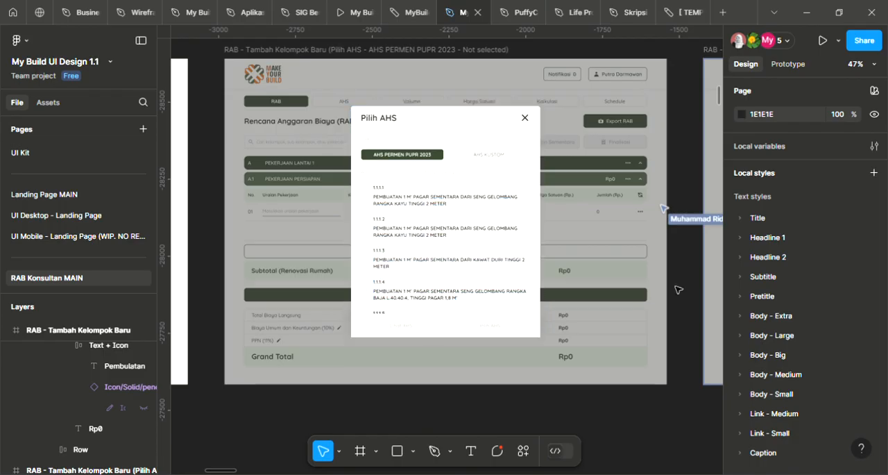
{"action": "scroll", "coordinate": [659, 292], "scroll_direction": "right", "scroll_amount": 8}
{"action": "scroll", "coordinate": [638, 268], "scroll_direction": "right", "scroll_amount": 13}
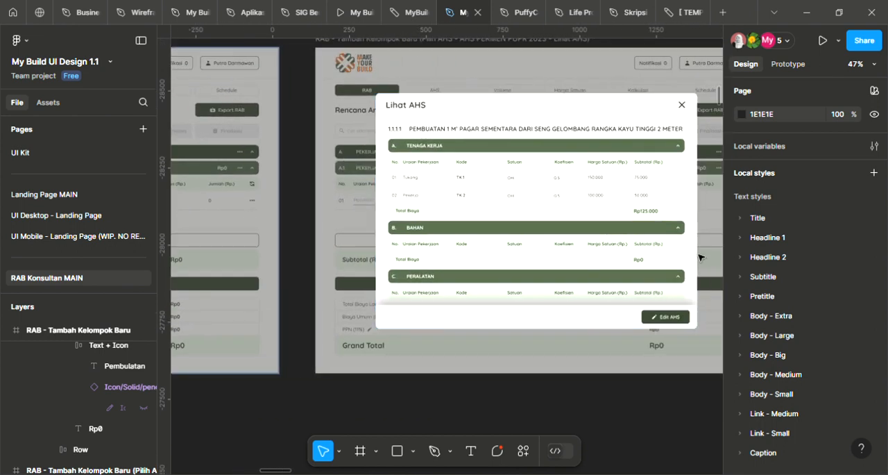
{"action": "scroll", "coordinate": [701, 222], "scroll_direction": "right", "scroll_amount": 2}
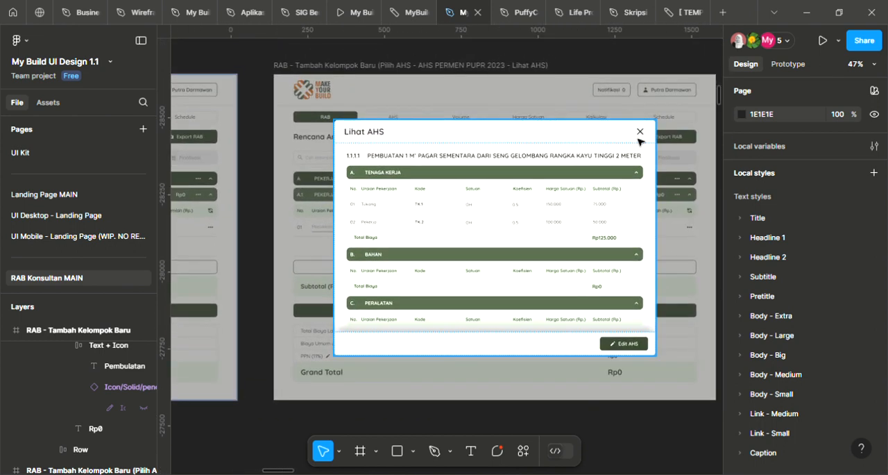
{"action": "key", "text": "c"}
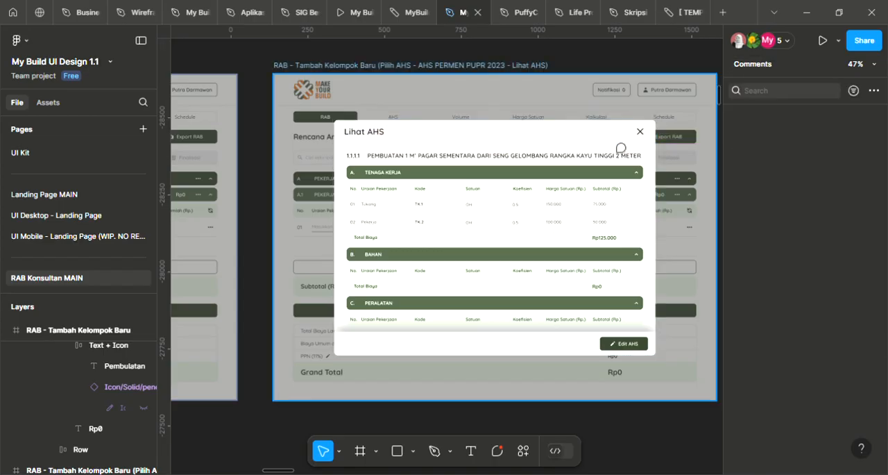
{"action": "left_click", "coordinate": [621, 127]}
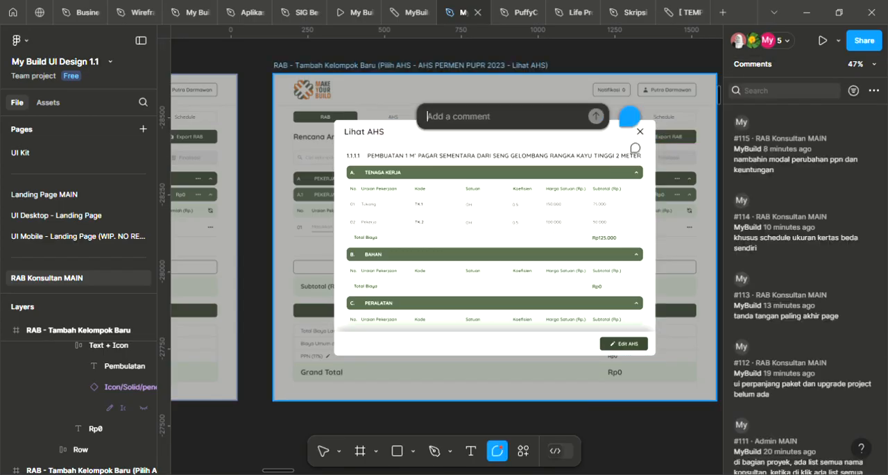
{"action": "type", "text": "ber"}
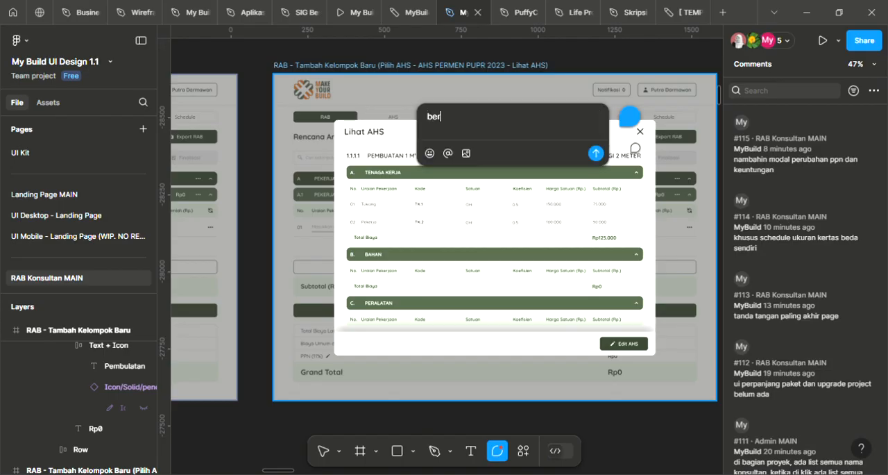
{"action": "type", "text": "ikan opsi kembali ke pilihan A"}
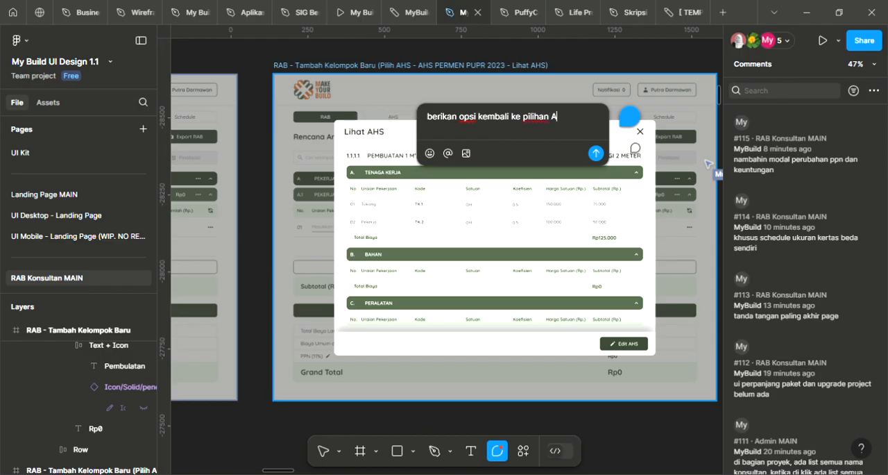
{"action": "type", "text": "HS"}
{"action": "key", "text": "Return"}
{"action": "key", "text": "Escape"}
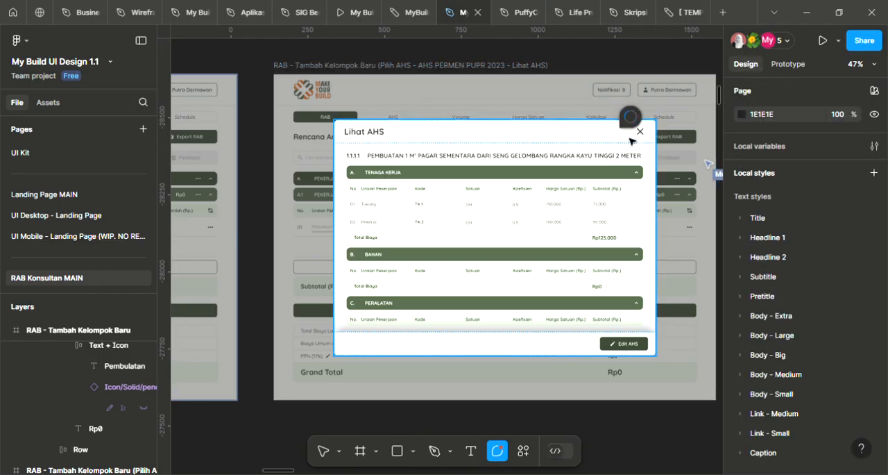
Compare the Pilih AHS dialog in the AHS PERMEN PUPR 2023 - Selected frame with the neighbouring Lihat AHS frame
{"action": "scroll", "coordinate": [594, 183], "scroll_direction": "down", "scroll_amount": 2}
{"action": "scroll", "coordinate": [486, 182], "scroll_direction": "left", "scroll_amount": 5}
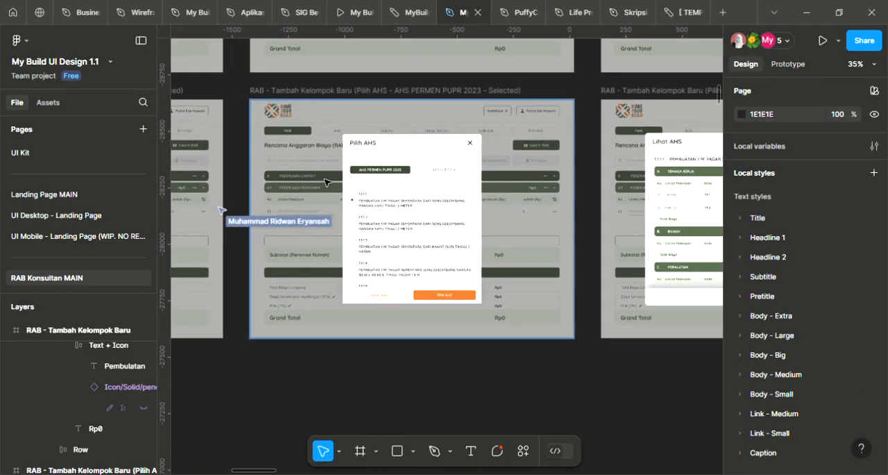
{"action": "scroll", "coordinate": [455, 180], "scroll_direction": "up", "scroll_amount": 2}
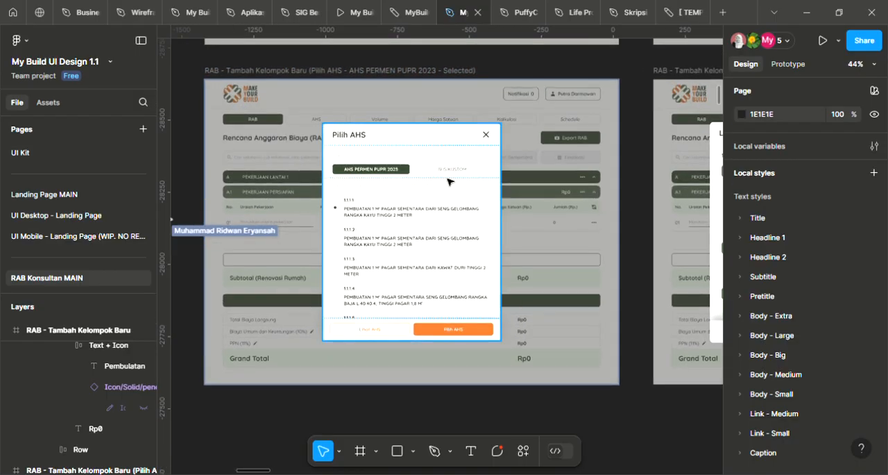
{"action": "left_click_drag", "start_coordinate": [701, 244], "coordinate": [217, 174]}
{"action": "left_click_drag", "start_coordinate": [297, 177], "coordinate": [526, 228]}
{"action": "left_click_drag", "start_coordinate": [486, 198], "coordinate": [614, 220]}
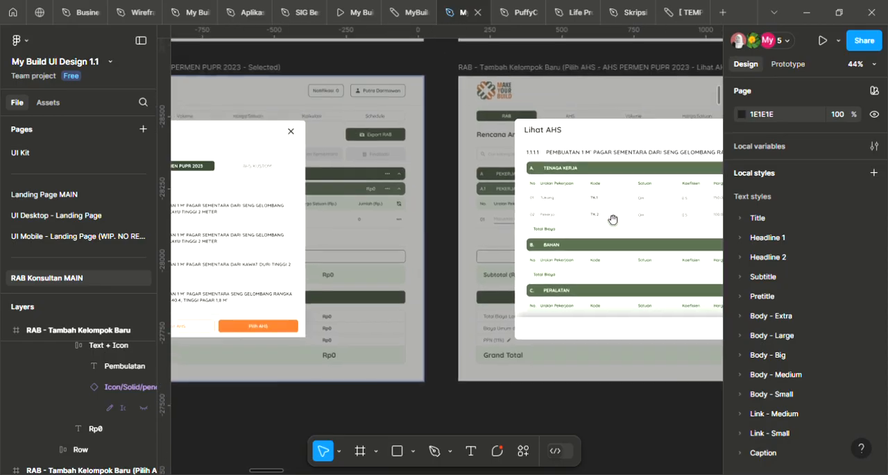
{"action": "left_click_drag", "start_coordinate": [426, 206], "coordinate": [614, 231]}
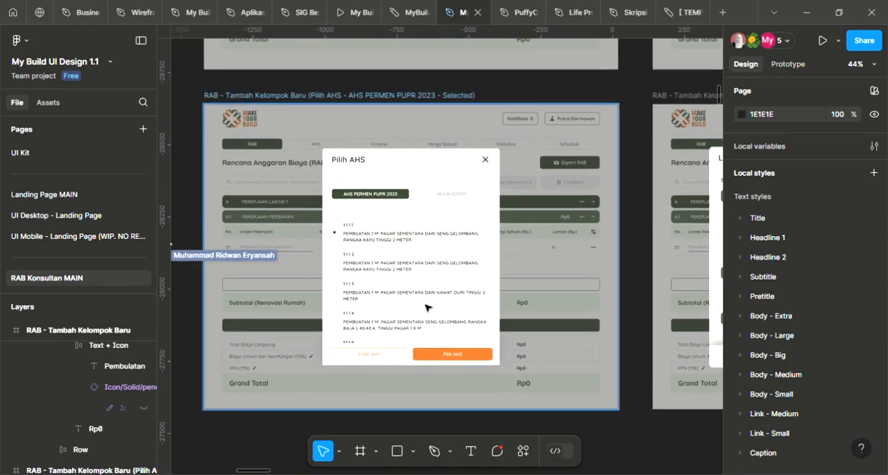
{"action": "scroll", "coordinate": [426, 307], "scroll_direction": "up", "scroll_amount": 3}
{"action": "scroll", "coordinate": [508, 368], "scroll_direction": "down", "scroll_amount": 2}
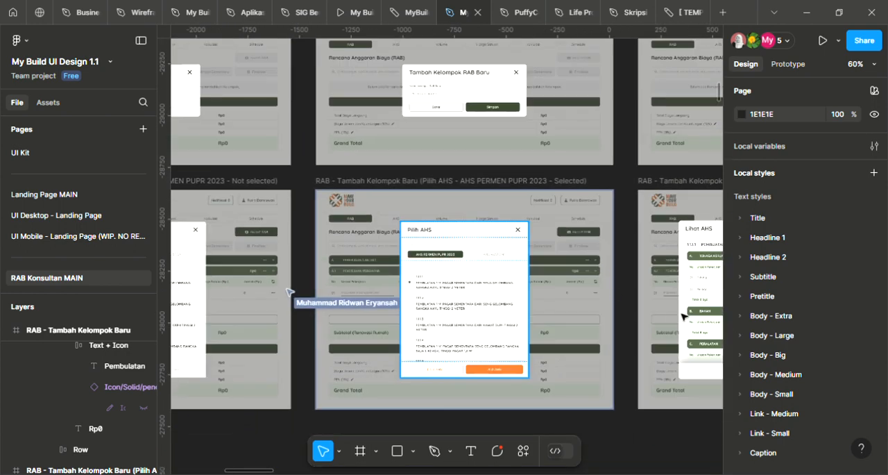
Trace the flow from the Edit AHS button in the Lihat AHS dialog to the Edit AHS name dialog
{"action": "left_click_drag", "start_coordinate": [684, 313], "coordinate": [299, 227]}
{"action": "left_click_drag", "start_coordinate": [535, 222], "coordinate": [232, 175]}
{"action": "scroll", "coordinate": [458, 157], "scroll_direction": "up", "scroll_amount": 3}
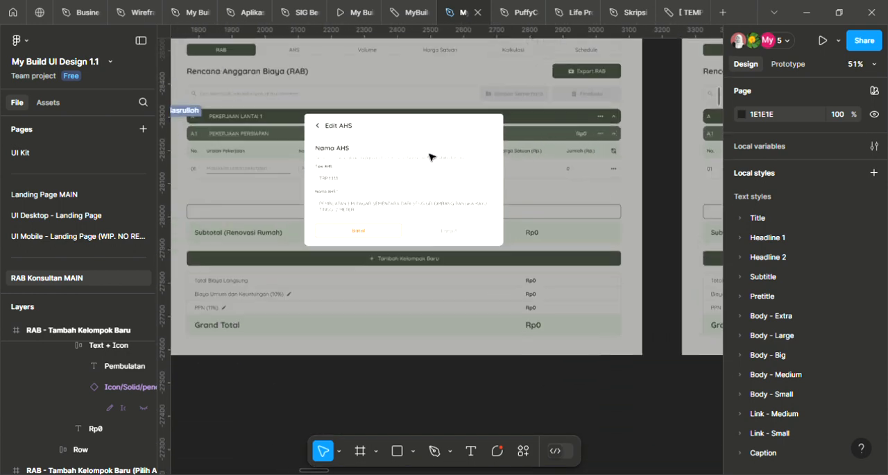
{"action": "scroll", "coordinate": [361, 164], "scroll_direction": "up", "scroll_amount": 2}
{"action": "scroll", "coordinate": [333, 167], "scroll_direction": "down", "scroll_amount": 1}
{"action": "scroll", "coordinate": [301, 180], "scroll_direction": "left", "scroll_amount": 5}
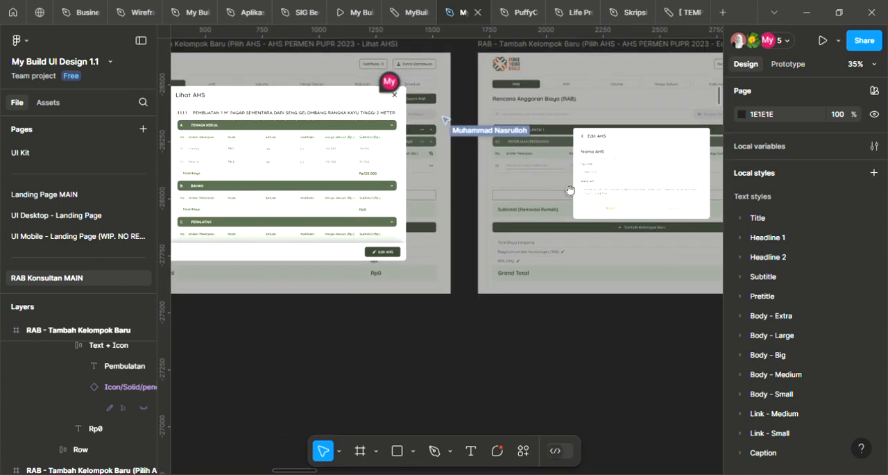
{"action": "left_click", "coordinate": [393, 255]}
{"action": "left_click", "coordinate": [634, 322]}
{"action": "scroll", "coordinate": [488, 280], "scroll_direction": "right", "scroll_amount": 3}
{"action": "scroll", "coordinate": [453, 224], "scroll_direction": "up", "scroll_amount": 3}
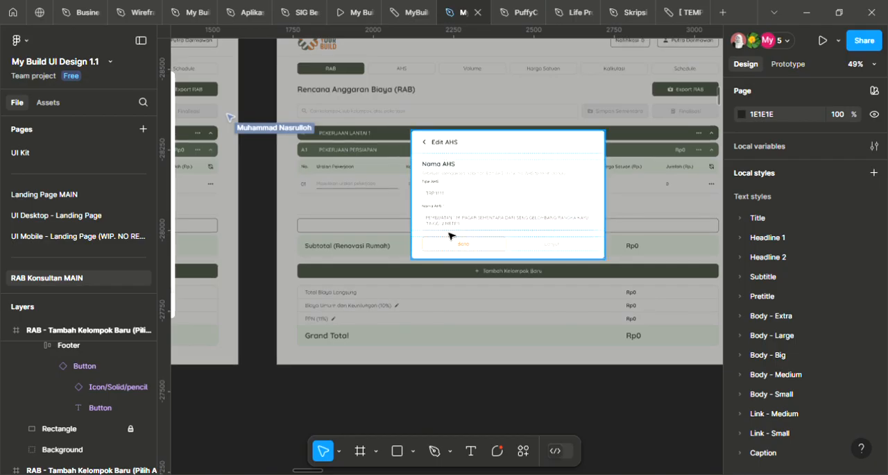
{"action": "scroll", "coordinate": [529, 217], "scroll_direction": "up", "scroll_amount": 3}
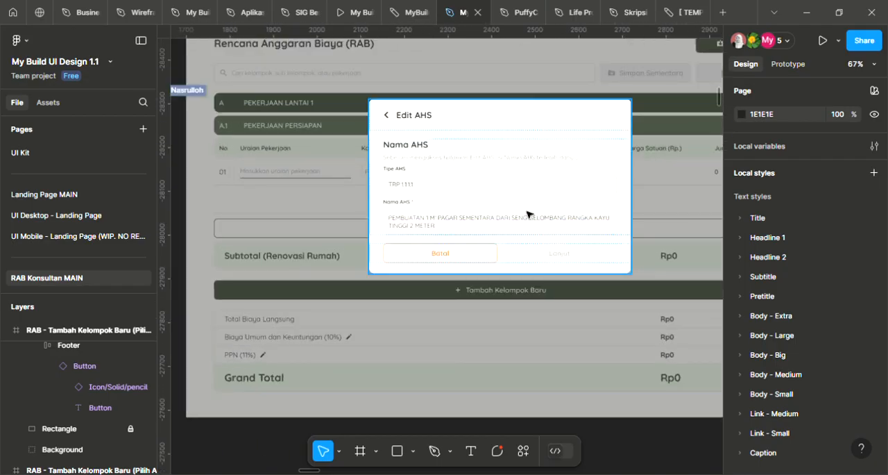
{"action": "scroll", "coordinate": [529, 215], "scroll_direction": "right", "scroll_amount": 2}
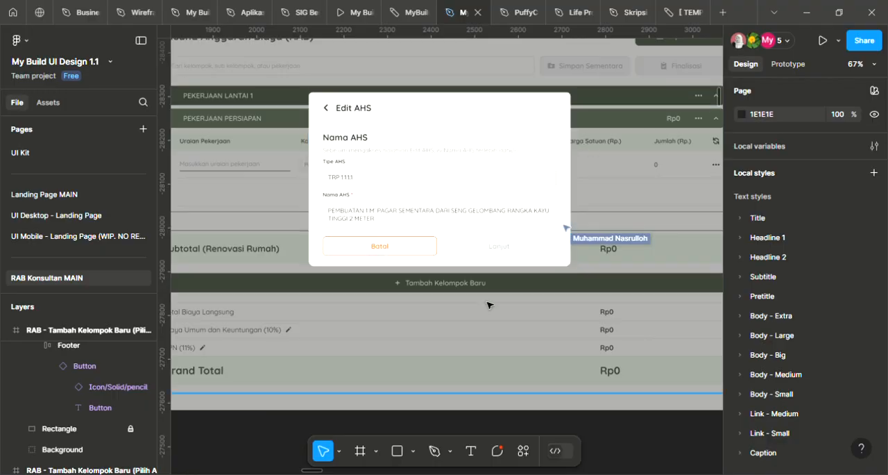
Examine the Tipe AHS and Nama AHS fields and the Batal and Lanjut buttons in the Edit AHS (Inactive) frame
{"action": "scroll", "coordinate": [503, 265], "scroll_direction": "down", "scroll_amount": 2}
{"action": "scroll", "coordinate": [536, 223], "scroll_direction": "down", "scroll_amount": 1}
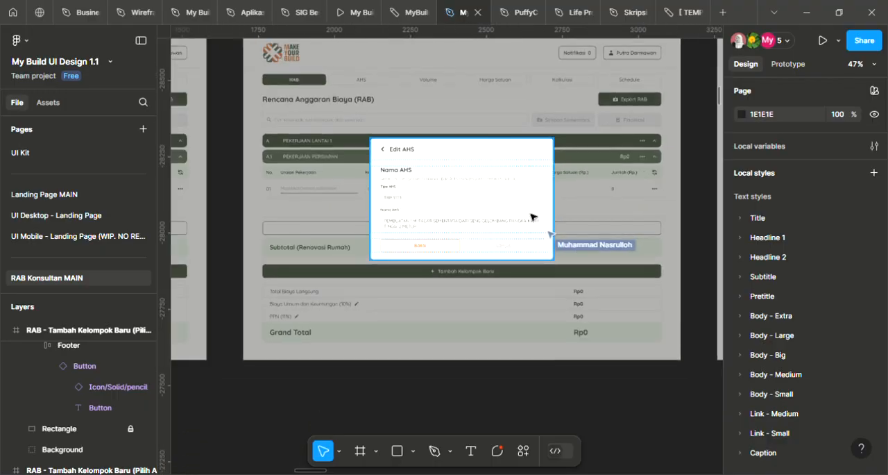
{"action": "scroll", "coordinate": [532, 229], "scroll_direction": "up", "scroll_amount": 2}
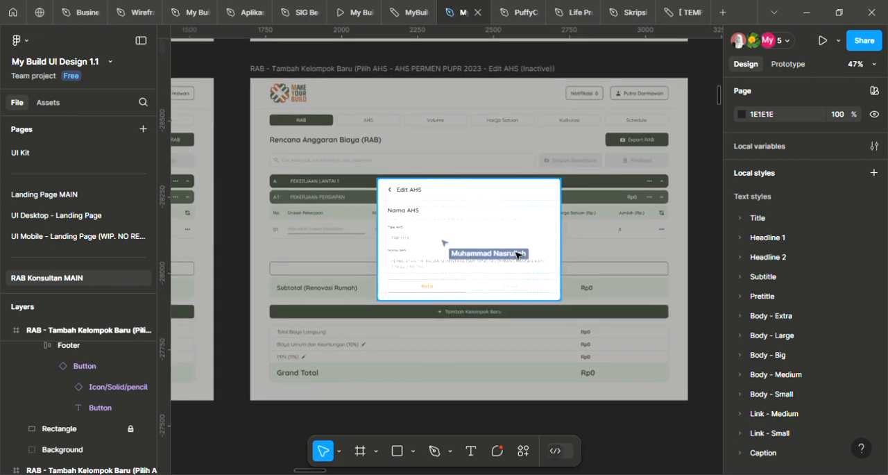
{"action": "scroll", "coordinate": [466, 234], "scroll_direction": "up", "scroll_amount": 2}
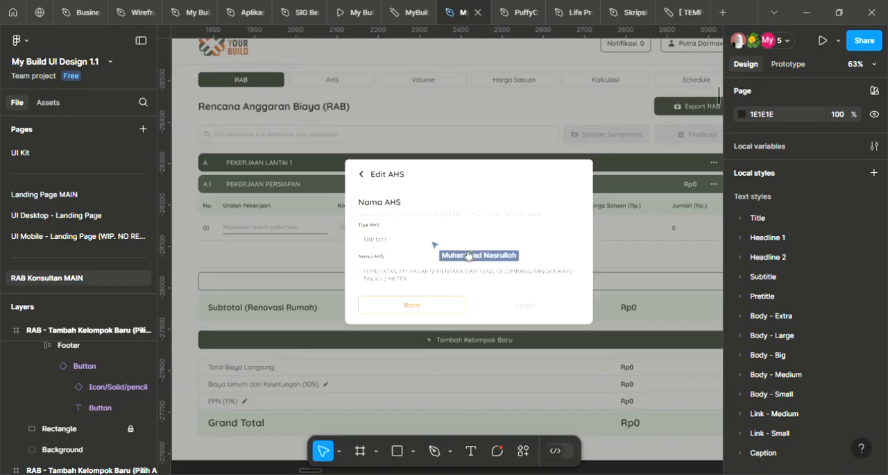
{"action": "scroll", "coordinate": [468, 254], "scroll_direction": "down", "scroll_amount": 2}
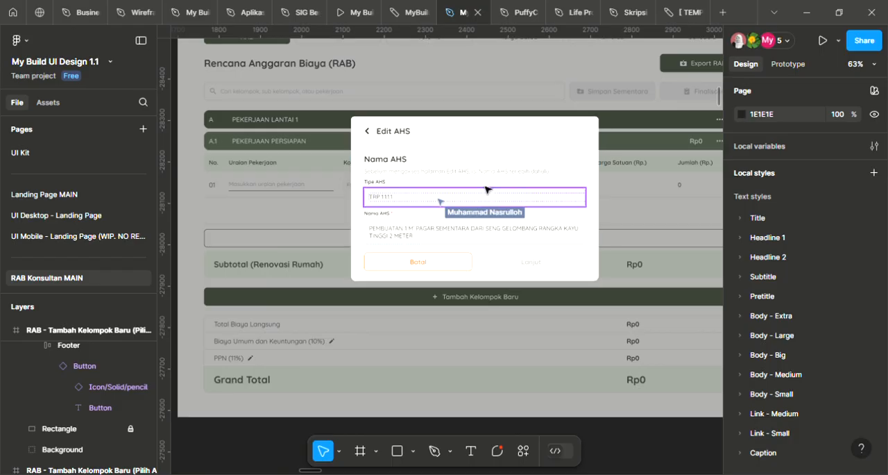
{"action": "scroll", "coordinate": [486, 189], "scroll_direction": "up", "scroll_amount": 1}
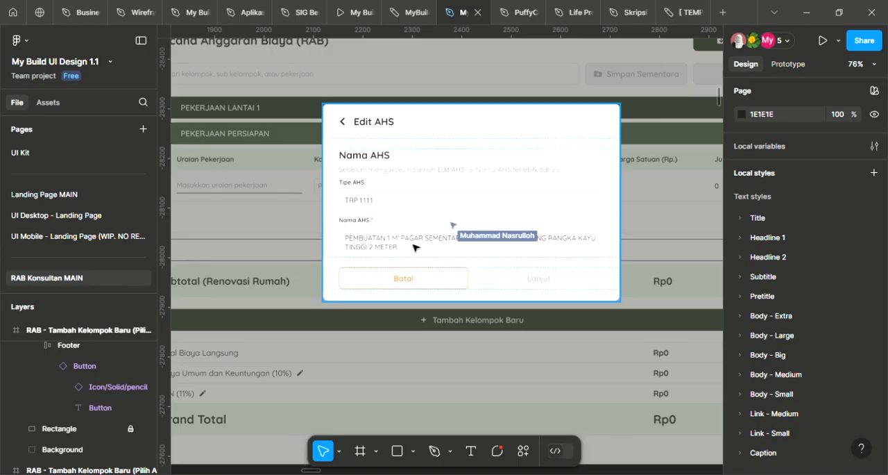
{"action": "scroll", "coordinate": [472, 218], "scroll_direction": "down", "scroll_amount": 3}
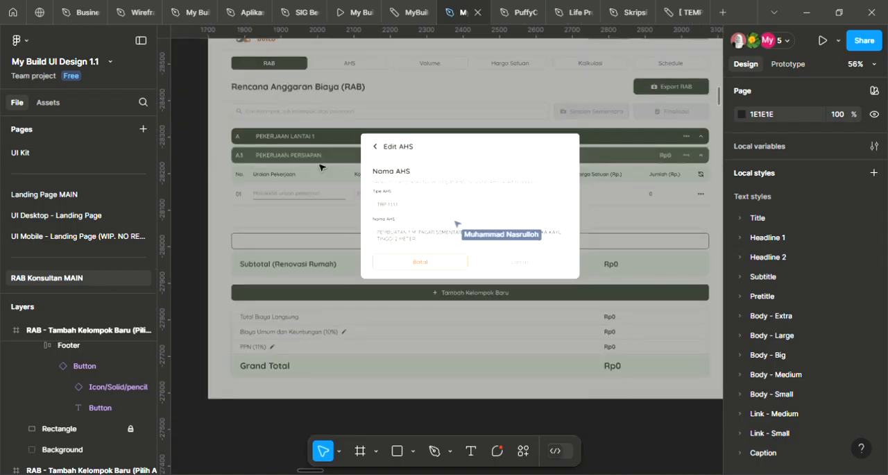
{"action": "scroll", "coordinate": [450, 202], "scroll_direction": "up", "scroll_amount": 4}
{"action": "left_click_drag", "start_coordinate": [448, 237], "coordinate": [433, 217]}
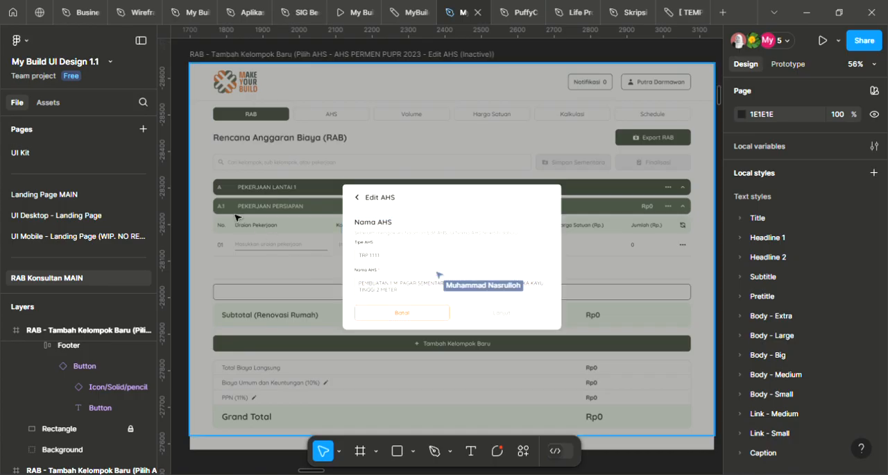
{"action": "scroll", "coordinate": [369, 268], "scroll_direction": "up", "scroll_amount": 2}
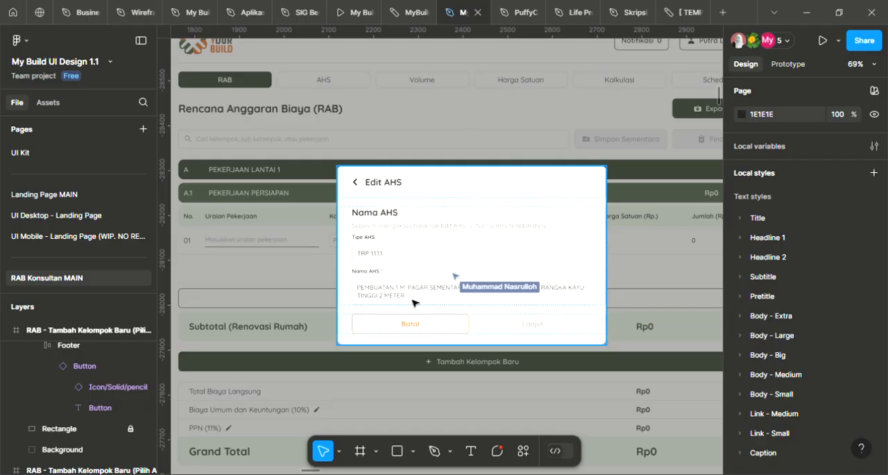
Review the following screens of the AHS editing flow, from Edit AHS (Filled) to Edit AHS (Not edited)
{"action": "left_click_drag", "start_coordinate": [452, 300], "coordinate": [416, 247]}
{"action": "left_click_drag", "start_coordinate": [638, 248], "coordinate": [340, 302]}
{"action": "scroll", "coordinate": [537, 266], "scroll_direction": "down", "scroll_amount": 2}
{"action": "left_click_drag", "start_coordinate": [571, 273], "coordinate": [347, 273]}
{"action": "left_click_drag", "start_coordinate": [496, 281], "coordinate": [345, 281]}
{"action": "left_click_drag", "start_coordinate": [666, 278], "coordinate": [319, 310]}
{"action": "left_click_drag", "start_coordinate": [201, 295], "coordinate": [243, 332]}
{"action": "scroll", "coordinate": [581, 269], "scroll_direction": "down", "scroll_amount": 3}
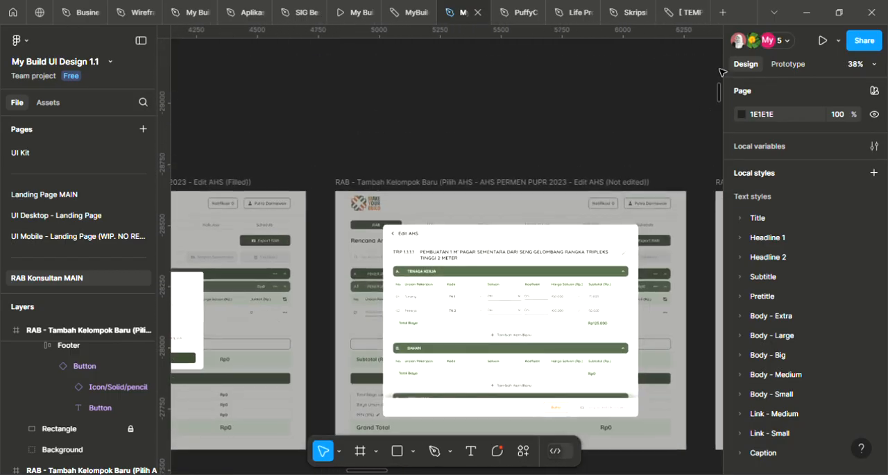
Follow a collaborator's view to the RAB - Default (Filled state) frame, stop following, and look over the whole frame
{"action": "left_click", "coordinate": [783, 40]}
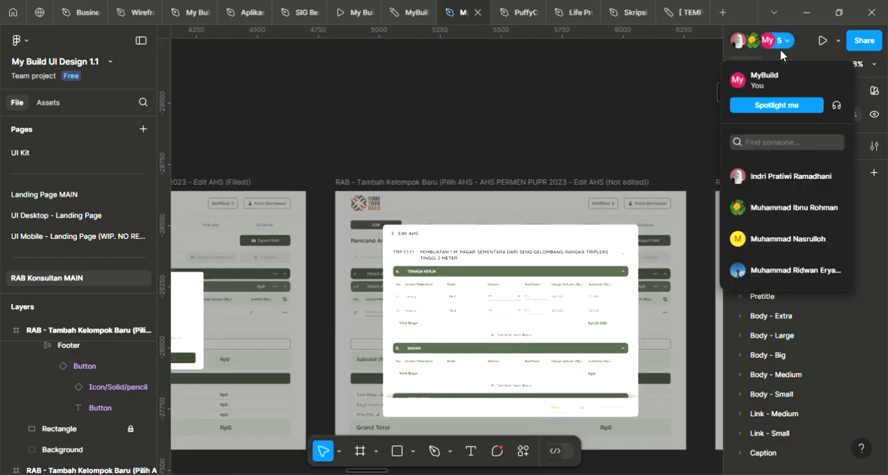
{"action": "left_click", "coordinate": [771, 230]}
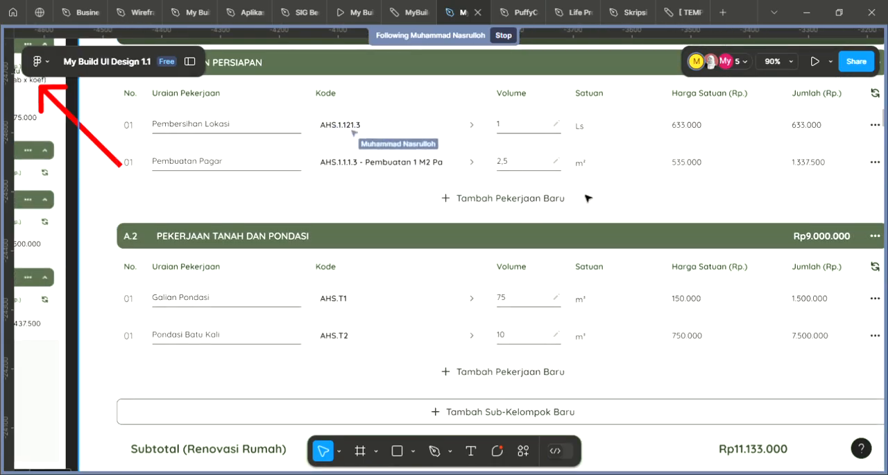
{"action": "left_click", "coordinate": [587, 199]}
{"action": "scroll", "coordinate": [580, 198], "scroll_direction": "down", "scroll_amount": 2}
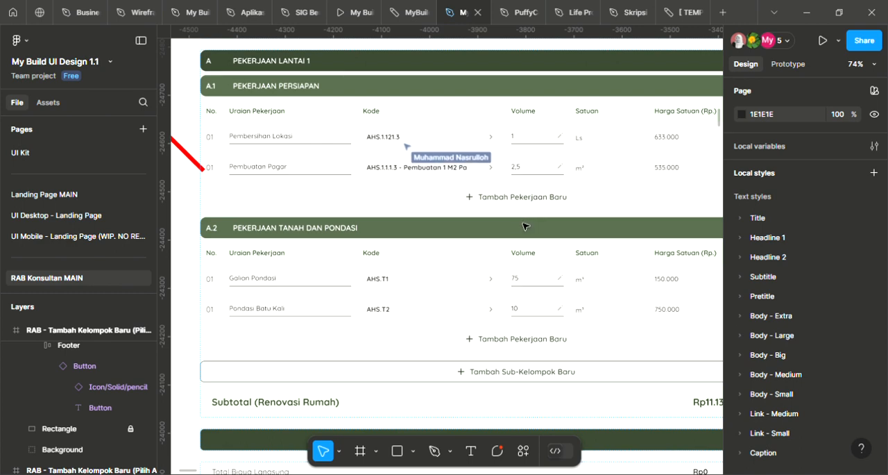
{"action": "scroll", "coordinate": [523, 226], "scroll_direction": "down", "scroll_amount": 6}
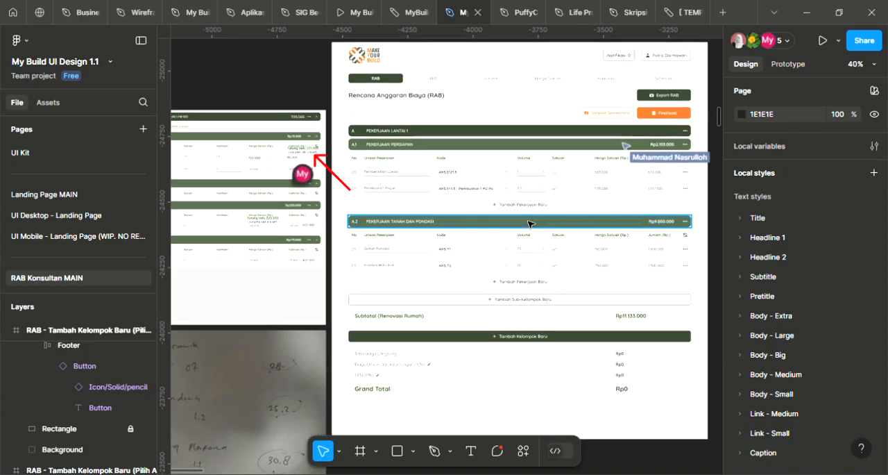
Look over the RAB - Default (Volume Pop-up) frame and inspect the AHS Kustom list in the Pilih AHS dialog
{"action": "left_click_drag", "start_coordinate": [586, 232], "coordinate": [370, 252]}
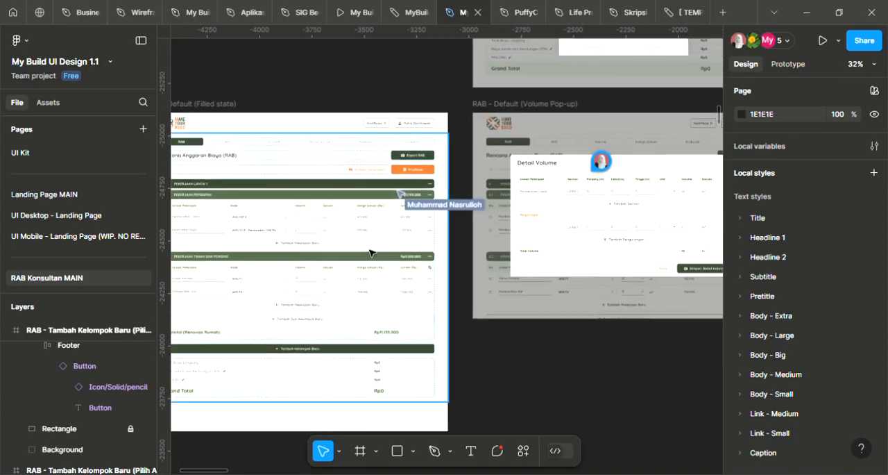
{"action": "left_click_drag", "start_coordinate": [520, 212], "coordinate": [471, 235]}
{"action": "scroll", "coordinate": [520, 216], "scroll_direction": "down", "scroll_amount": 2}
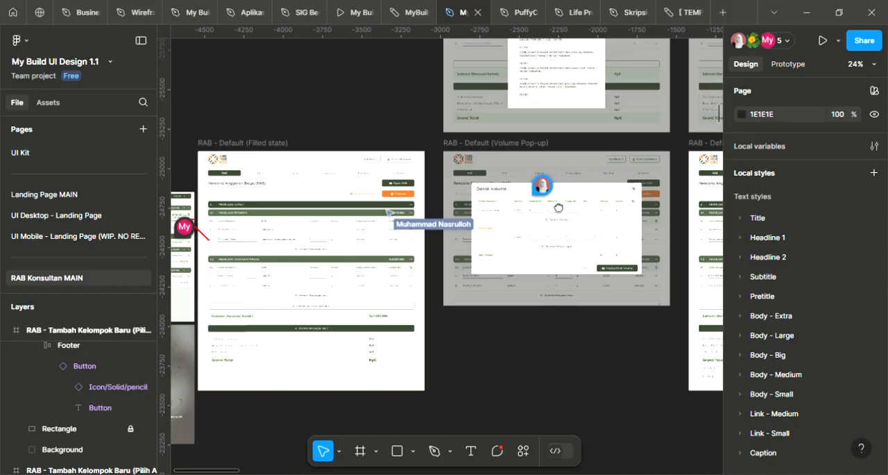
{"action": "left_click_drag", "start_coordinate": [567, 181], "coordinate": [511, 290]}
{"action": "scroll", "coordinate": [510, 136], "scroll_direction": "up", "scroll_amount": 8}
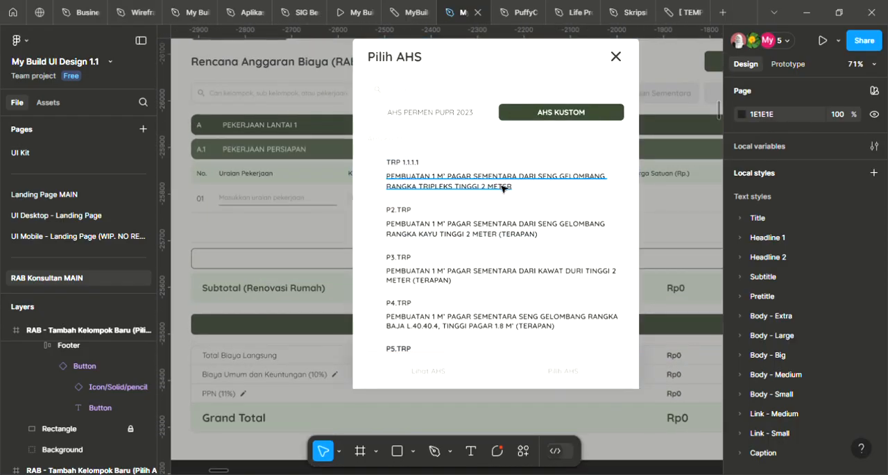
Change the second AHS Kustom item's code to "TRP 1.1.1.1 (2)" and widen its text box so the code fits on one line
{"action": "double_click", "coordinate": [413, 214], "text": "ctrl"}
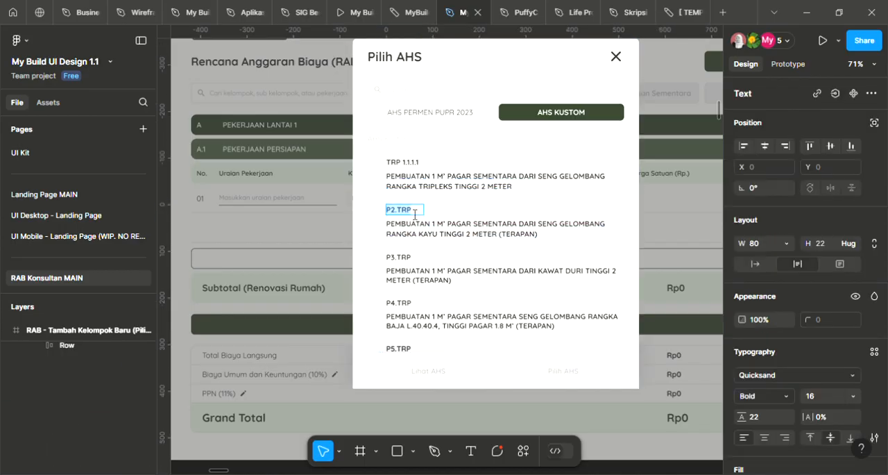
{"action": "type", "text": "TRP"}
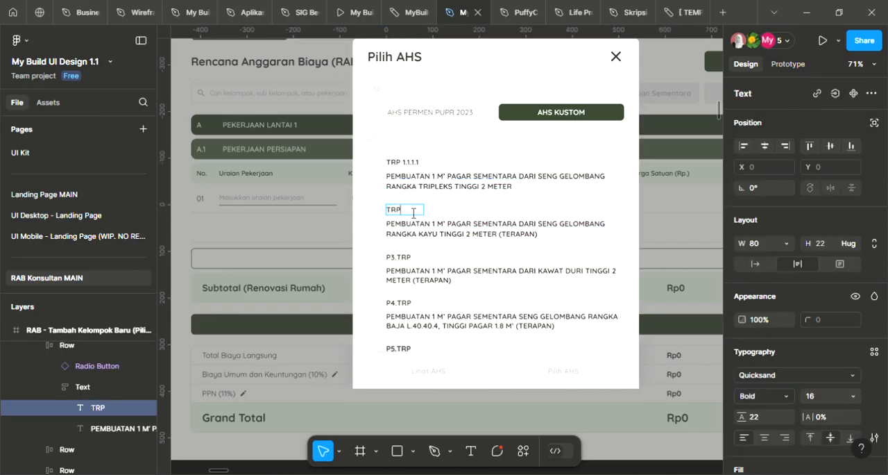
{"action": "type", "text": " 1.1.1.1 (2)"}
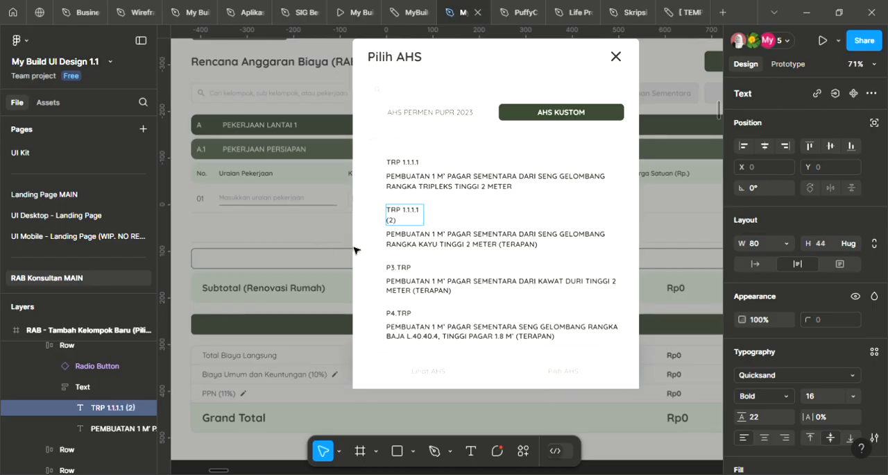
{"action": "left_click", "coordinate": [418, 233]}
{"action": "left_click", "coordinate": [504, 219]}
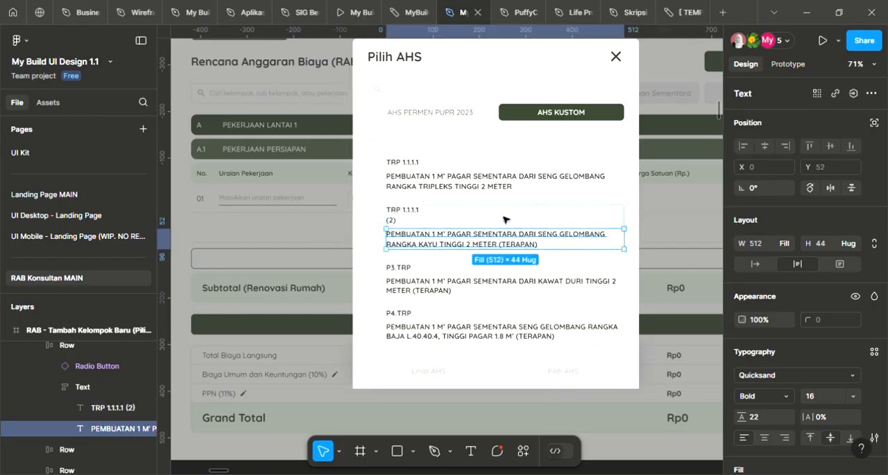
{"action": "left_click", "coordinate": [422, 217]}
{"action": "left_click_drag", "start_coordinate": [422, 217], "coordinate": [472, 215]}
{"action": "left_click", "coordinate": [347, 235]}
{"action": "scroll", "coordinate": [480, 222], "scroll_direction": "down", "scroll_amount": 1}
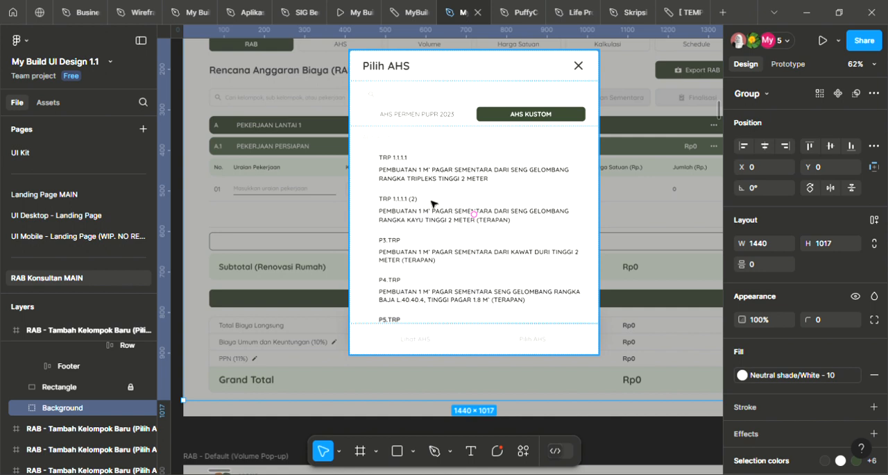
Try deleting the end of the second AHS Kustom item's description, undo the deletion and deselect the text
{"action": "left_click", "coordinate": [496, 218]}
{"action": "double_click", "coordinate": [515, 222]}
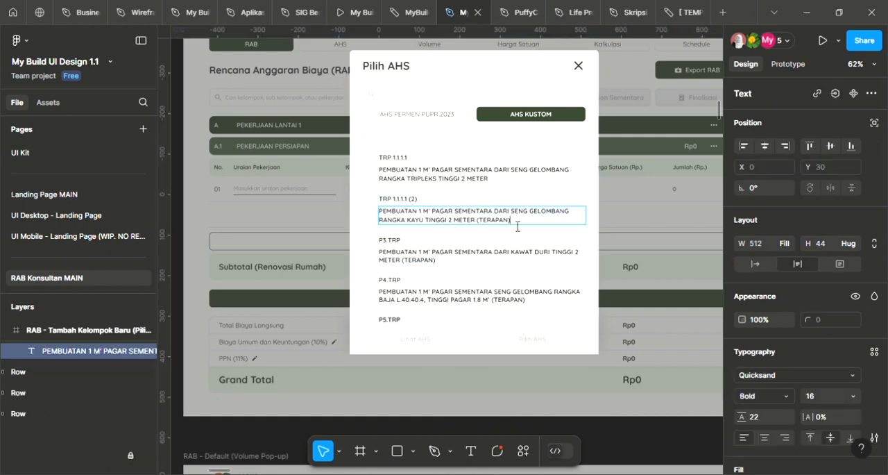
{"action": "key", "text": "BackSpace"}
{"action": "key", "text": "BackSpace"}
{"action": "key", "text": "BackSpace"}
{"action": "key", "text": "BackSpace"}
{"action": "key", "text": "ctrl+z"}
{"action": "key", "text": "Escape"}
{"action": "scroll", "coordinate": [684, 228], "scroll_direction": "down", "scroll_amount": 3}
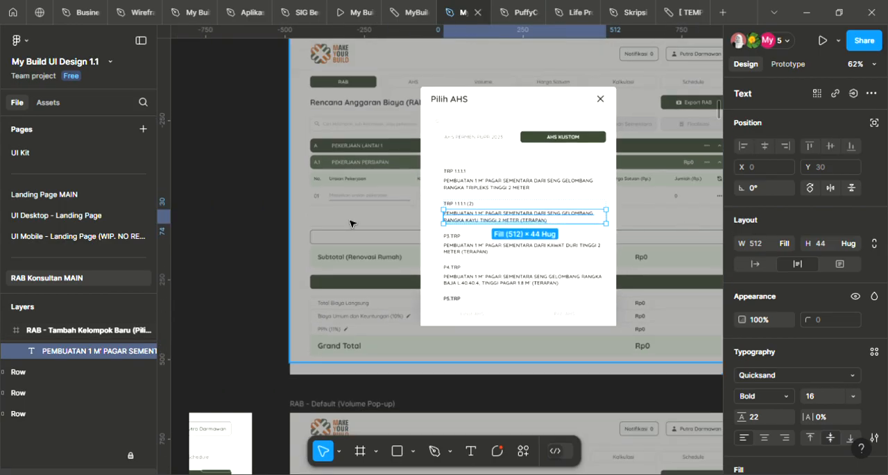
{"action": "left_click", "coordinate": [266, 212]}
Set the Tipe AHS value in the Edit AHS (Filled) frame to "TRP 1.1.1.1 (1)"
{"action": "scroll", "coordinate": [266, 214], "scroll_direction": "down", "scroll_amount": 4}
{"action": "scroll", "coordinate": [267, 217], "scroll_direction": "down", "scroll_amount": 4}
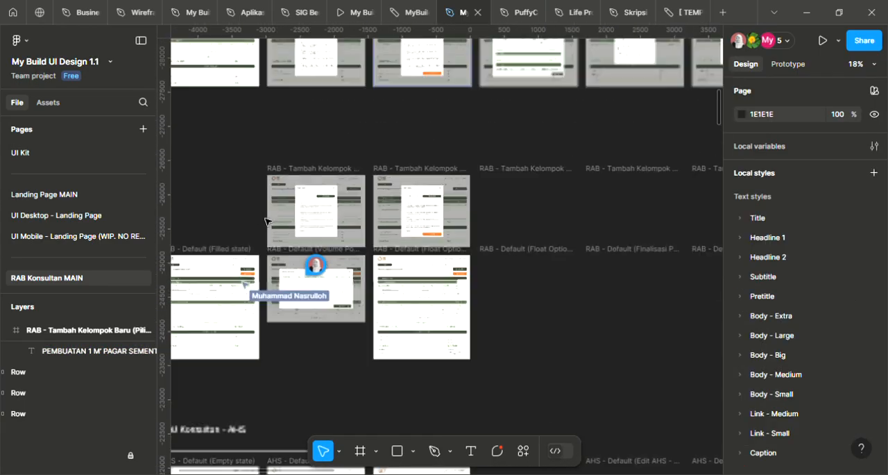
{"action": "left_click_drag", "start_coordinate": [551, 246], "coordinate": [498, 217]}
{"action": "left_click_drag", "start_coordinate": [580, 236], "coordinate": [386, 188]}
{"action": "scroll", "coordinate": [387, 188], "scroll_direction": "up", "scroll_amount": 3}
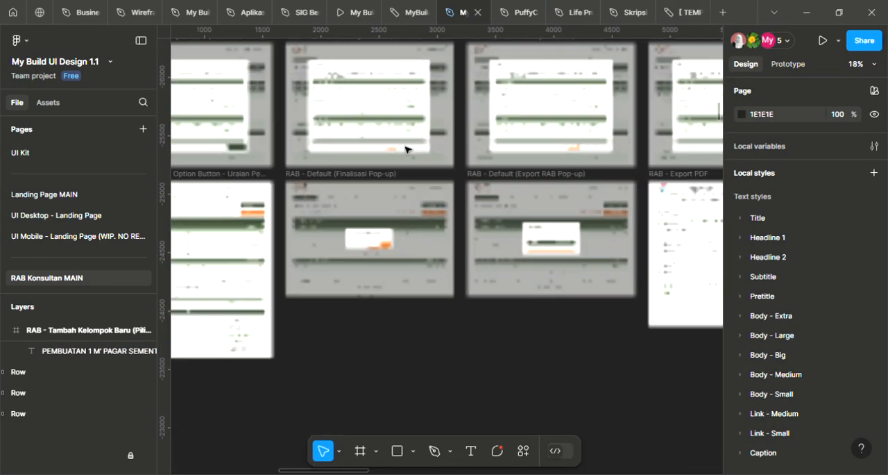
{"action": "left_click_drag", "start_coordinate": [564, 173], "coordinate": [400, 289]}
{"action": "scroll", "coordinate": [429, 194], "scroll_direction": "down", "scroll_amount": 3}
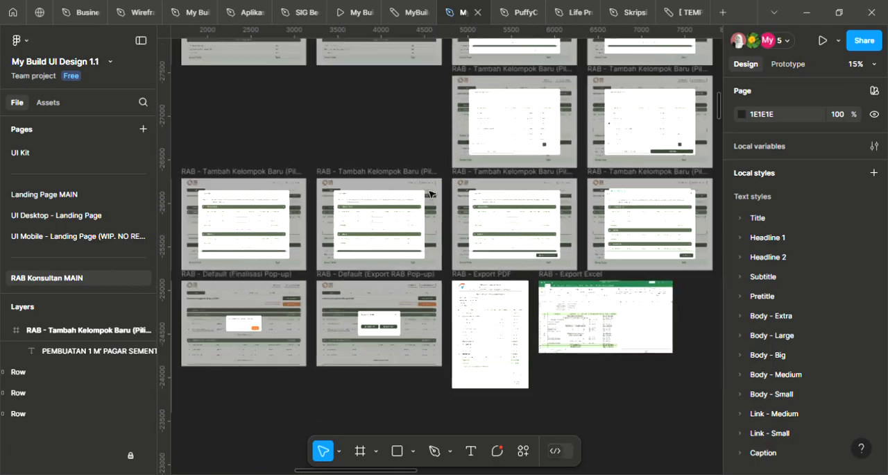
{"action": "left_click_drag", "start_coordinate": [410, 201], "coordinate": [531, 340]}
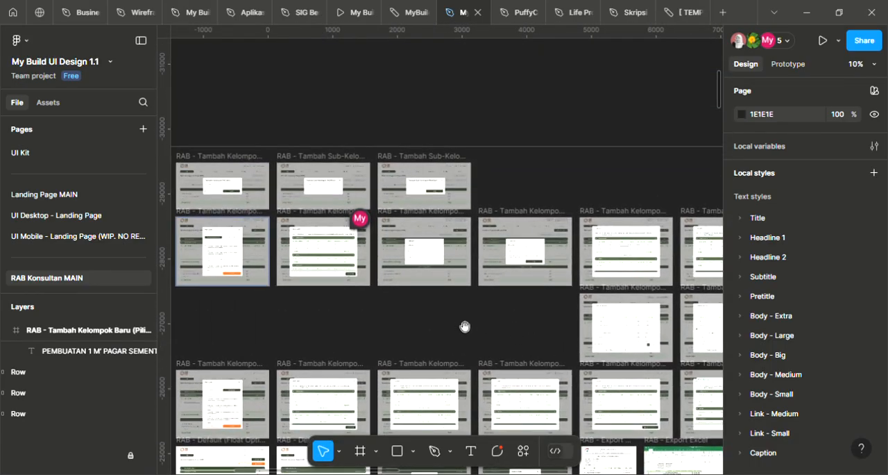
{"action": "scroll", "coordinate": [524, 250], "scroll_direction": "up", "scroll_amount": 5}
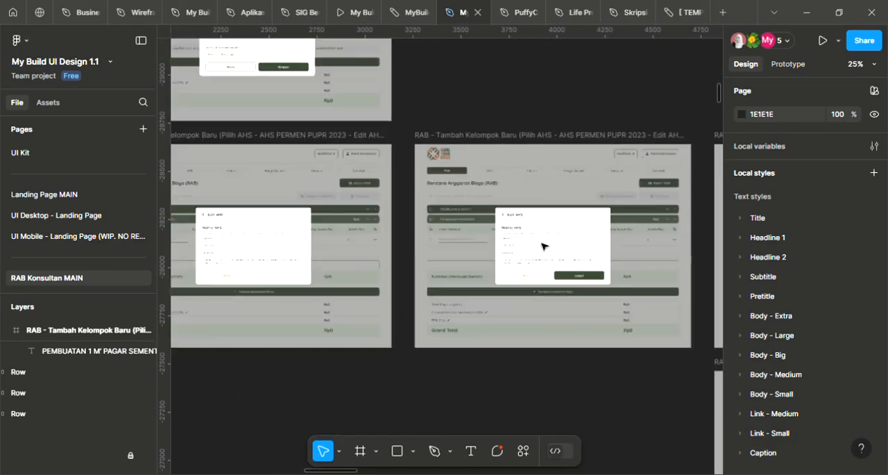
{"action": "scroll", "coordinate": [540, 245], "scroll_direction": "up", "scroll_amount": 10}
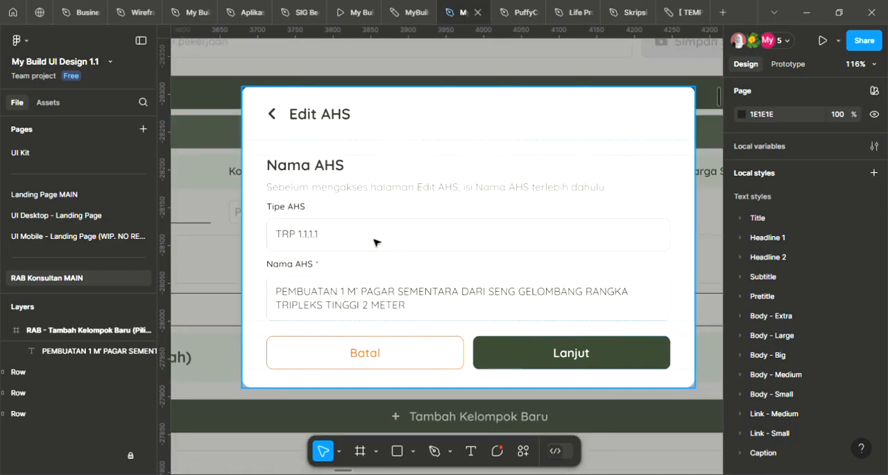
{"action": "left_click", "coordinate": [319, 240]}
{"action": "double_click", "coordinate": [322, 241]}
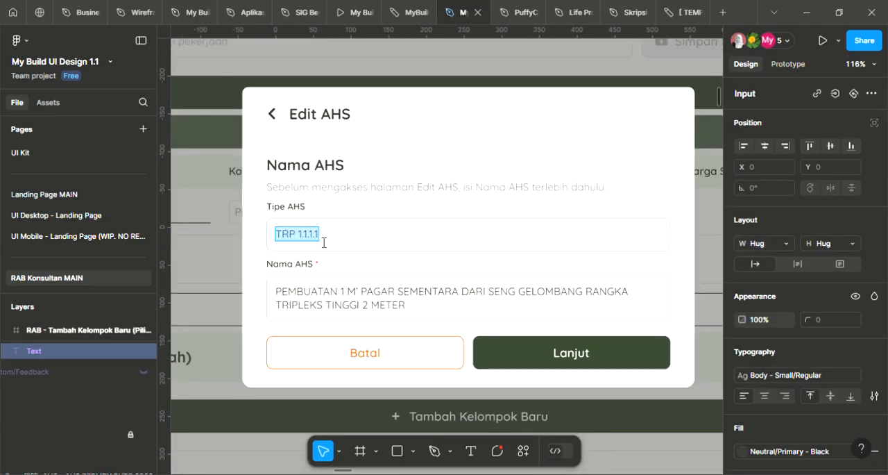
{"action": "type", "text": "(2"}
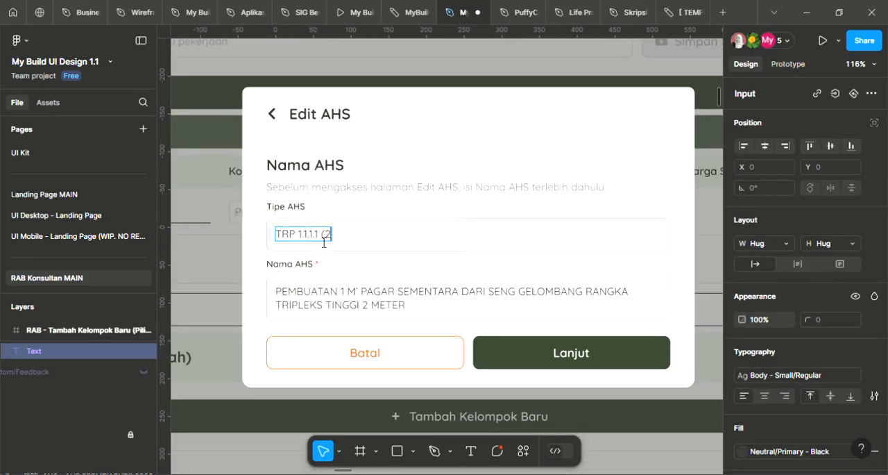
{"action": "scroll", "coordinate": [340, 219], "scroll_direction": "down", "scroll_amount": 2}
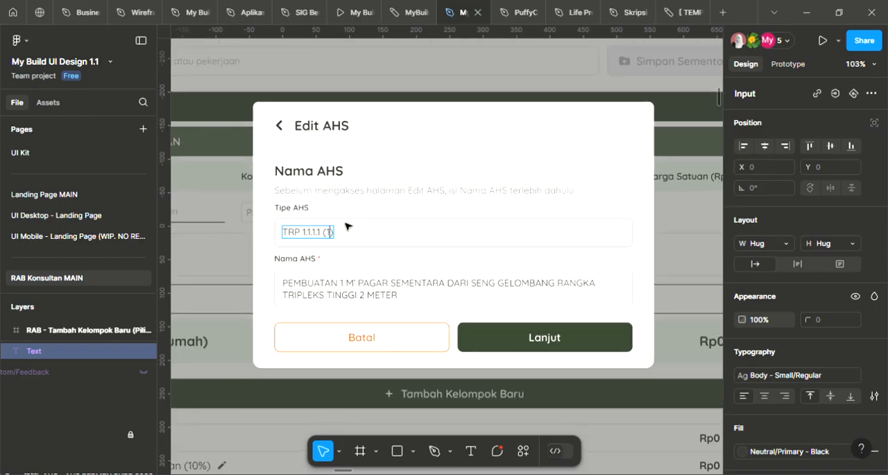
{"action": "scroll", "coordinate": [347, 227], "scroll_direction": "down", "scroll_amount": 5}
{"action": "key", "text": "Escape"}
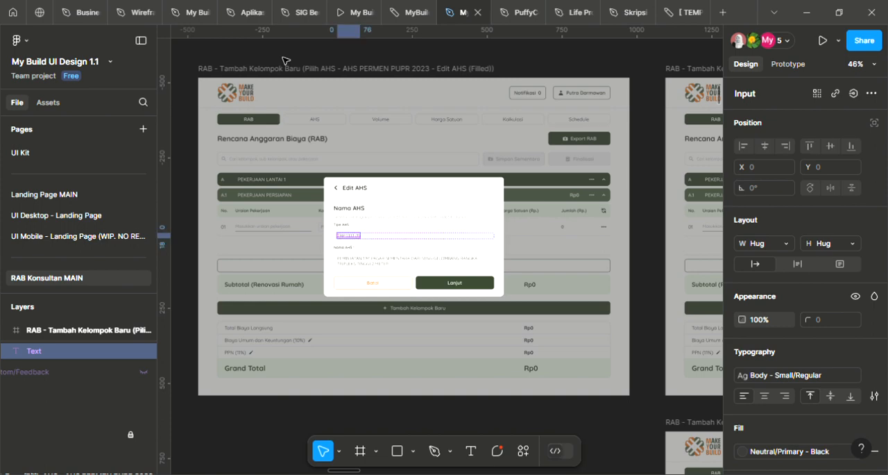
{"action": "key", "text": "Escape"}
Change the AHS code in the title of the Edit AHS (Not edited) frame to "TRP 1.1.1.1 (2)"
{"action": "scroll", "coordinate": [353, 220], "scroll_direction": "up", "scroll_amount": 1}
{"action": "scroll", "coordinate": [378, 239], "scroll_direction": "down", "scroll_amount": 1}
{"action": "left_click_drag", "start_coordinate": [501, 244], "coordinate": [154, 207]}
{"action": "left_click_drag", "start_coordinate": [577, 224], "coordinate": [348, 221]}
{"action": "scroll", "coordinate": [348, 220], "scroll_direction": "down", "scroll_amount": 3}
{"action": "left_click_drag", "start_coordinate": [442, 249], "coordinate": [660, 283]}
{"action": "left_click_drag", "start_coordinate": [452, 261], "coordinate": [705, 264]}
{"action": "left_click_drag", "start_coordinate": [582, 274], "coordinate": [493, 272]}
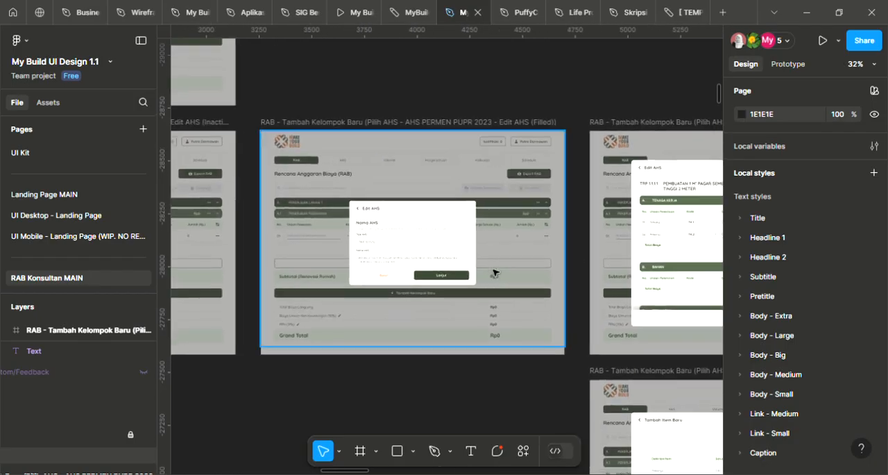
{"action": "scroll", "coordinate": [489, 270], "scroll_direction": "up", "scroll_amount": 3}
{"action": "left_click_drag", "start_coordinate": [567, 273], "coordinate": [227, 261]}
{"action": "left_click_drag", "start_coordinate": [540, 223], "coordinate": [442, 279]}
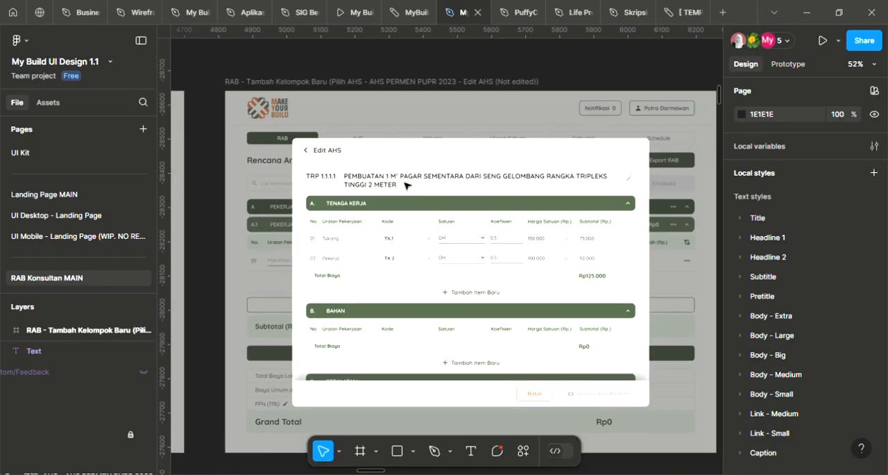
{"action": "left_click", "coordinate": [334, 179]}
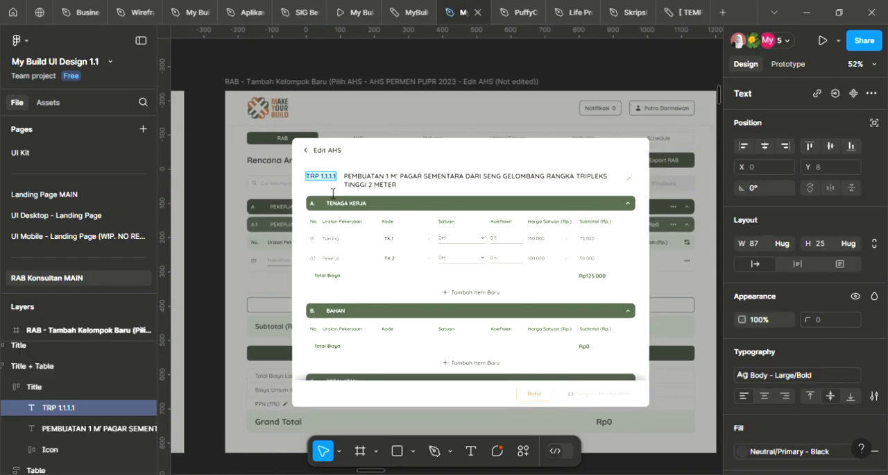
{"action": "key", "text": "Right"}
{"action": "type", "text": "(2)"}
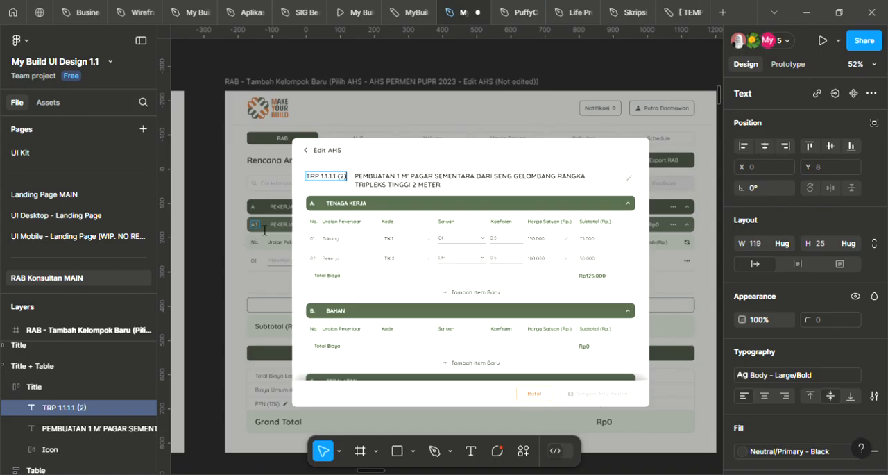
{"action": "key", "text": "Escape"}
{"action": "key", "text": "Escape"}
Examine the title and the Tenaga Kerja and Bahan tables in the Edit AHS (Not edited) frame
{"action": "left_click_drag", "start_coordinate": [256, 185], "coordinate": [465, 144]}
{"action": "left_click_drag", "start_coordinate": [340, 175], "coordinate": [541, 199]}
{"action": "scroll", "coordinate": [546, 264], "scroll_direction": "right", "scroll_amount": 5}
{"action": "scroll", "coordinate": [571, 224], "scroll_direction": "right", "scroll_amount": 4}
{"action": "scroll", "coordinate": [571, 224], "scroll_direction": "down", "scroll_amount": 2}
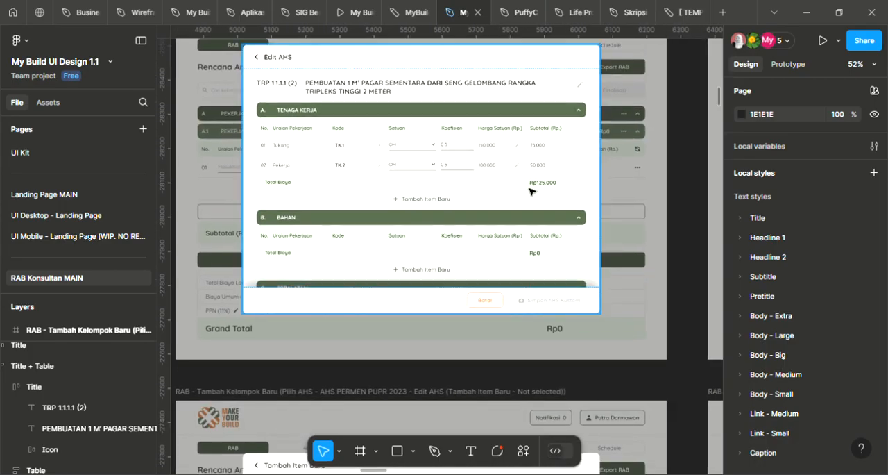
{"action": "scroll", "coordinate": [413, 196], "scroll_direction": "up", "scroll_amount": 3, "text": "ctrl"}
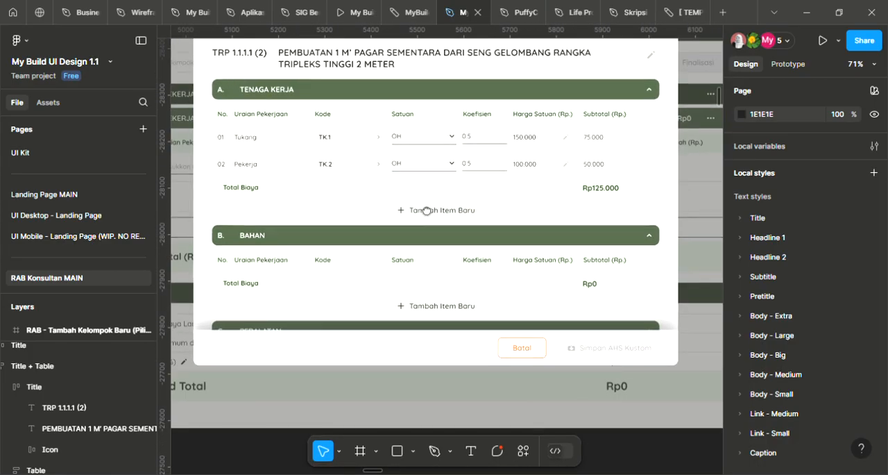
{"action": "scroll", "coordinate": [412, 196], "scroll_direction": "up", "scroll_amount": 3, "text": "ctrl"}
{"action": "scroll", "coordinate": [415, 186], "scroll_direction": "down", "scroll_amount": 2, "text": "ctrl"}
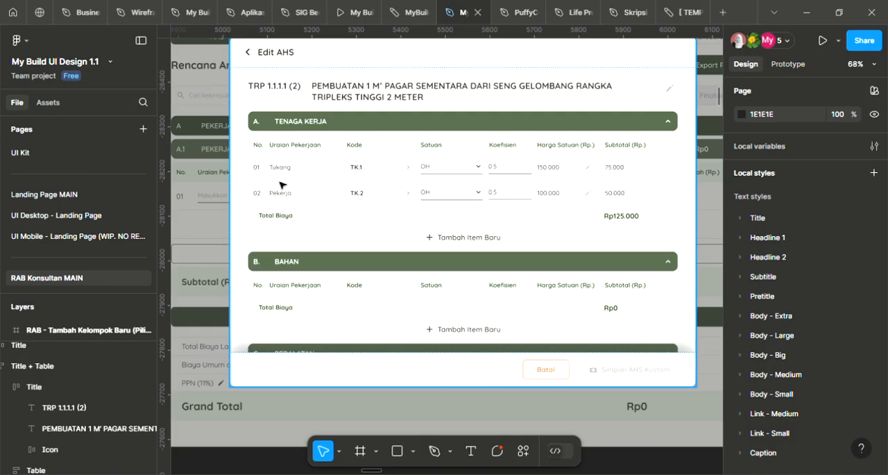
{"action": "scroll", "coordinate": [294, 191], "scroll_direction": "down", "scroll_amount": 1}
Return to the Edit AHS (Filled) frame and examine its Tipe AHS and Nama AHS fields
{"action": "left_click_drag", "start_coordinate": [369, 195], "coordinate": [663, 205]}
{"action": "left_click_drag", "start_coordinate": [350, 201], "coordinate": [652, 205]}
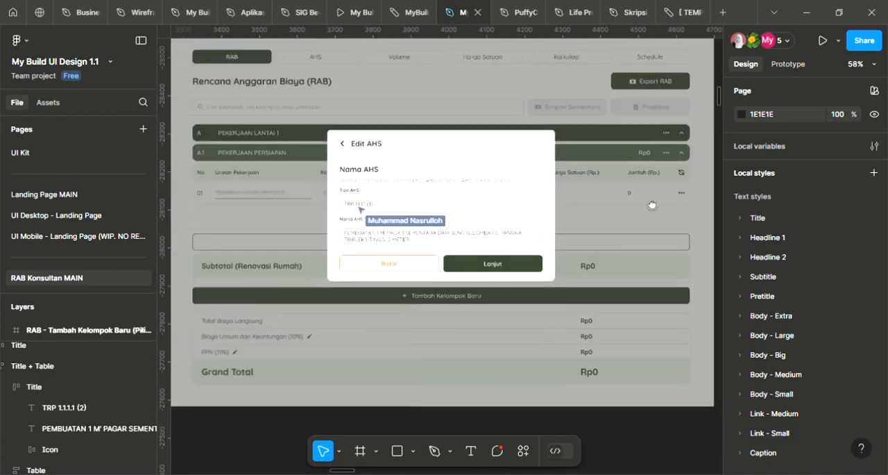
{"action": "scroll", "coordinate": [256, 216], "scroll_direction": "up", "scroll_amount": 2}
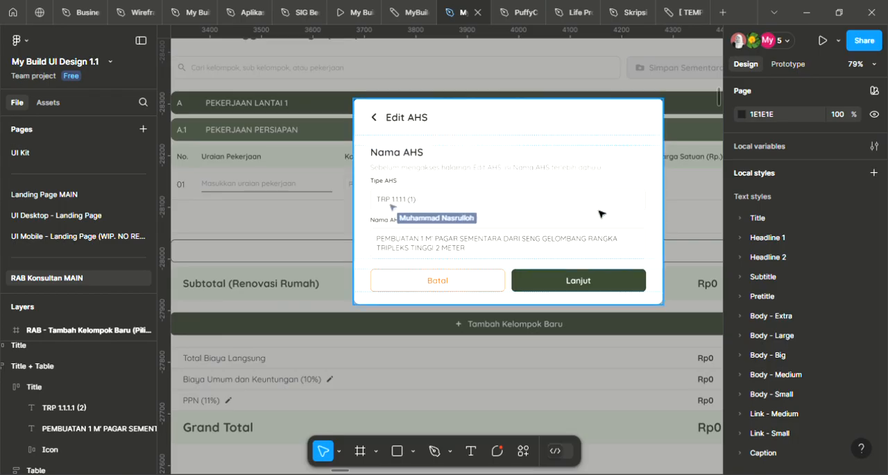
{"action": "scroll", "coordinate": [565, 232], "scroll_direction": "up", "scroll_amount": 1}
{"action": "scroll", "coordinate": [374, 223], "scroll_direction": "up", "scroll_amount": 1}
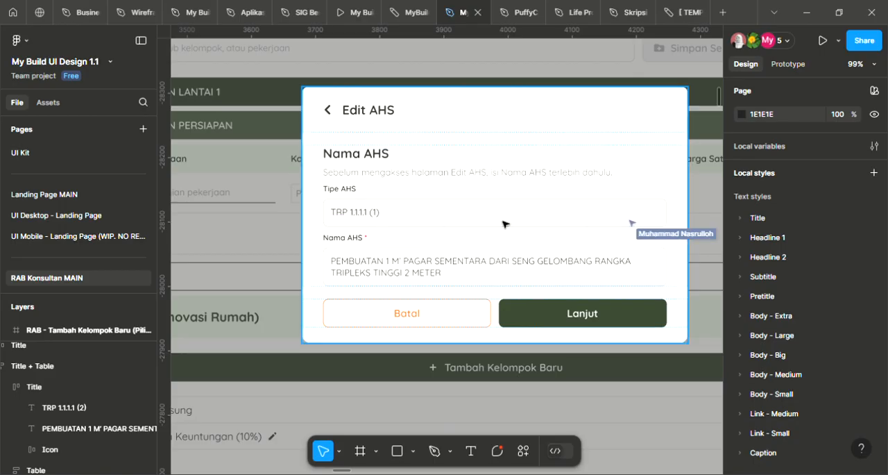
{"action": "left_click_drag", "start_coordinate": [669, 229], "coordinate": [630, 250]}
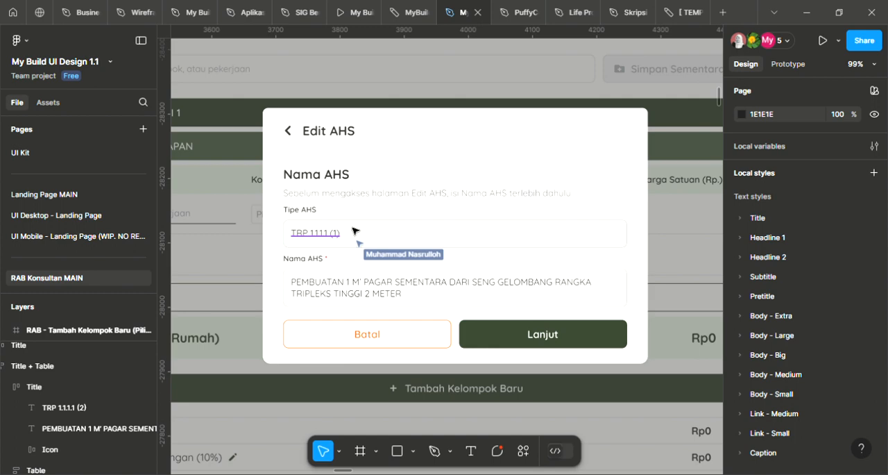
{"action": "scroll", "coordinate": [417, 172], "scroll_direction": "down", "scroll_amount": 5}
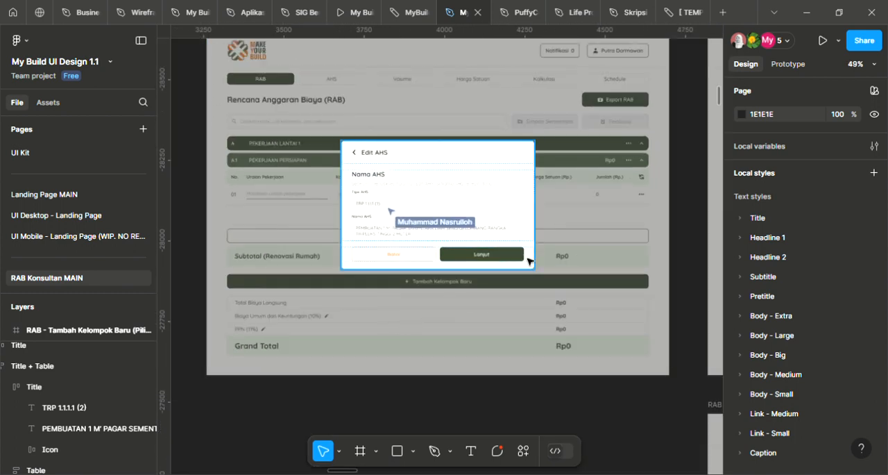
Compare the AHS code in the Edit AHS (Not edited) title with the Tipe AHS value in the Edit AHS (Filled) frame
{"action": "left_click_drag", "start_coordinate": [613, 202], "coordinate": [290, 328]}
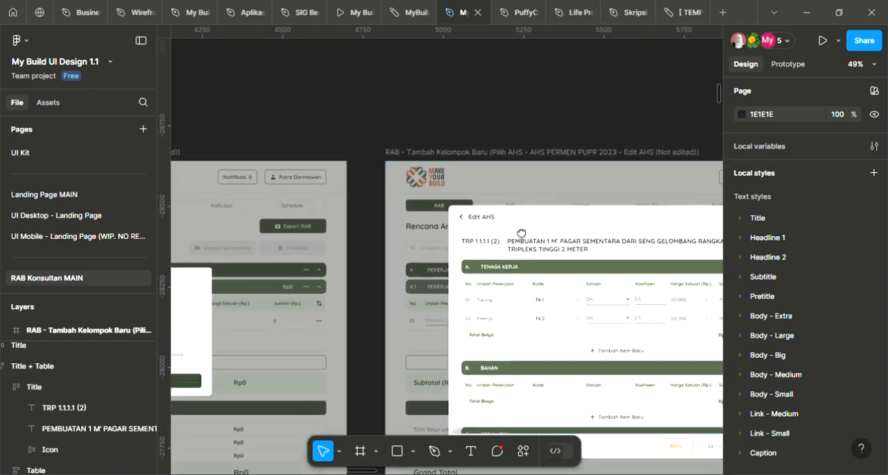
{"action": "left_click_drag", "start_coordinate": [524, 232], "coordinate": [463, 232]}
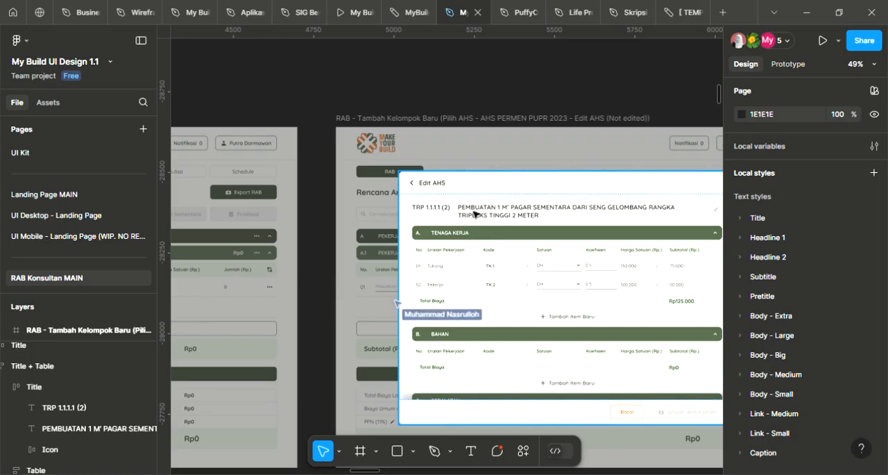
{"action": "left_click_drag", "start_coordinate": [548, 252], "coordinate": [531, 235]}
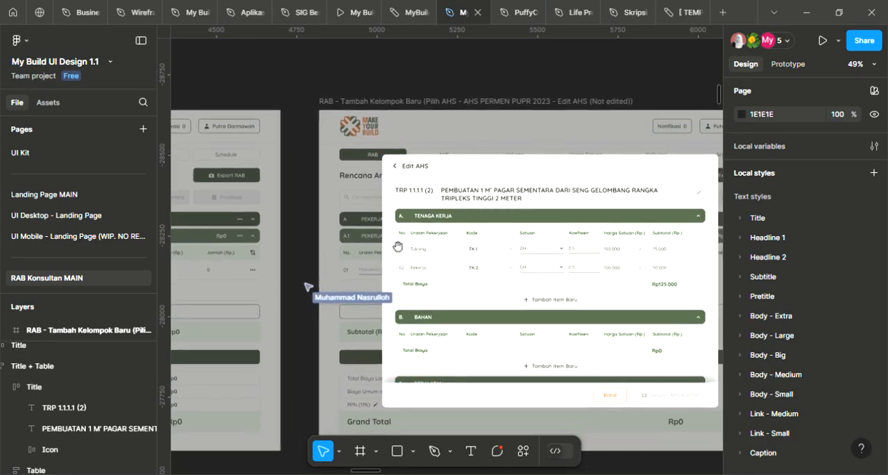
{"action": "left_click_drag", "start_coordinate": [328, 261], "coordinate": [573, 199]}
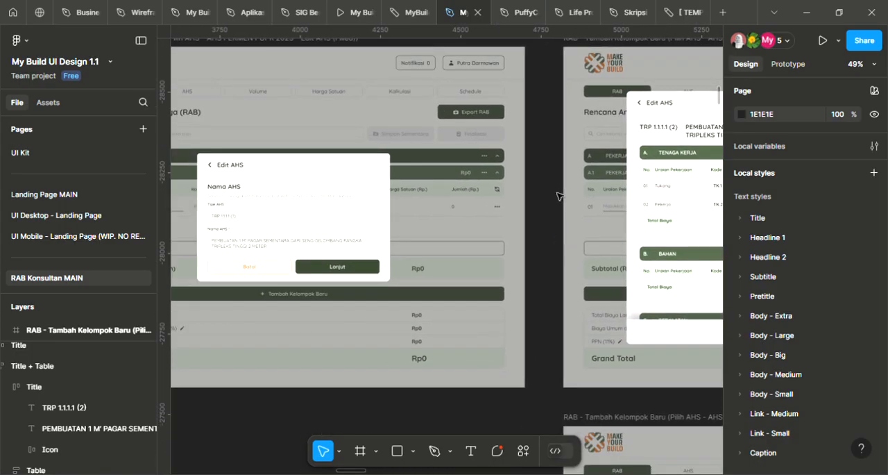
{"action": "scroll", "coordinate": [559, 196], "scroll_direction": "right", "scroll_amount": 8}
{"action": "scroll", "coordinate": [559, 196], "scroll_direction": "up", "scroll_amount": 2}
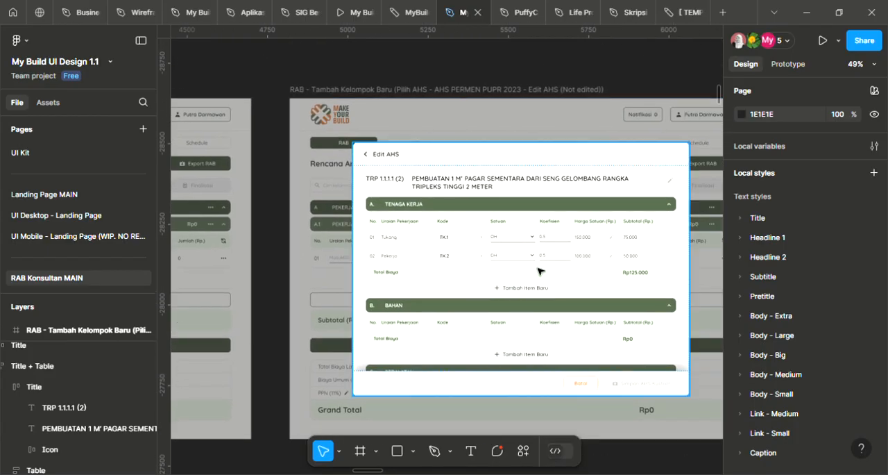
{"action": "scroll", "coordinate": [557, 245], "scroll_direction": "up", "scroll_amount": 2, "text": "ctrl"}
{"action": "left_click_drag", "start_coordinate": [589, 257], "coordinate": [519, 199]}
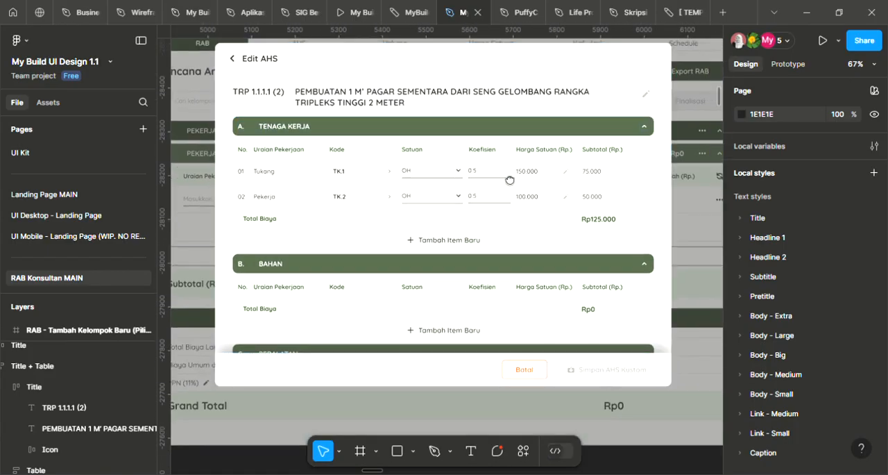
Examine the Koefisien and Harga Satuan values of the Tenaga Kerja rows in the Edit AHS (Not edited) frame
{"action": "scroll", "coordinate": [505, 172], "scroll_direction": "up", "scroll_amount": 3, "text": "ctrl"}
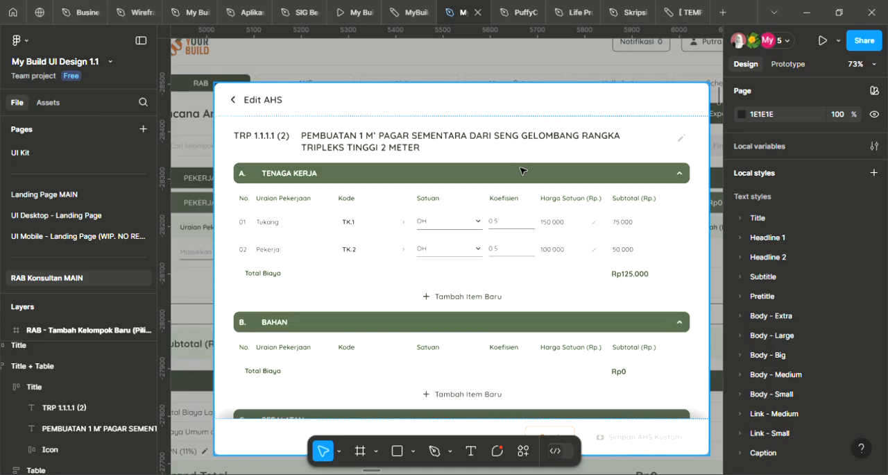
{"action": "double_click", "coordinate": [494, 222]}
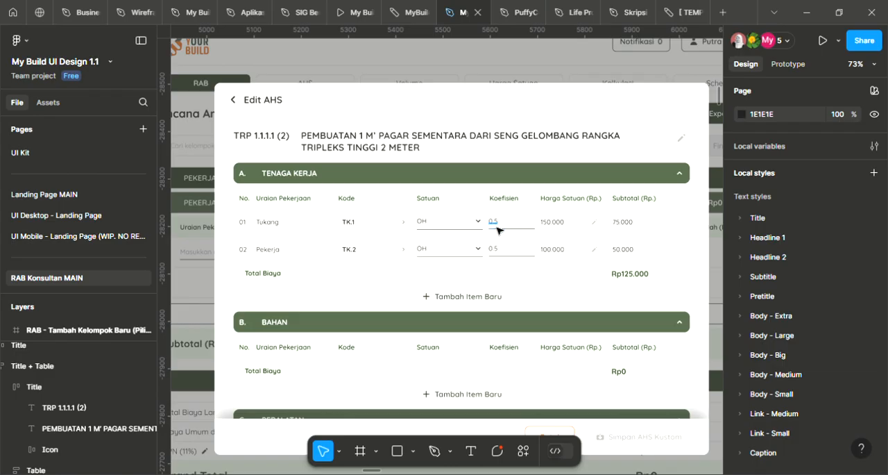
{"action": "key", "text": "Escape"}
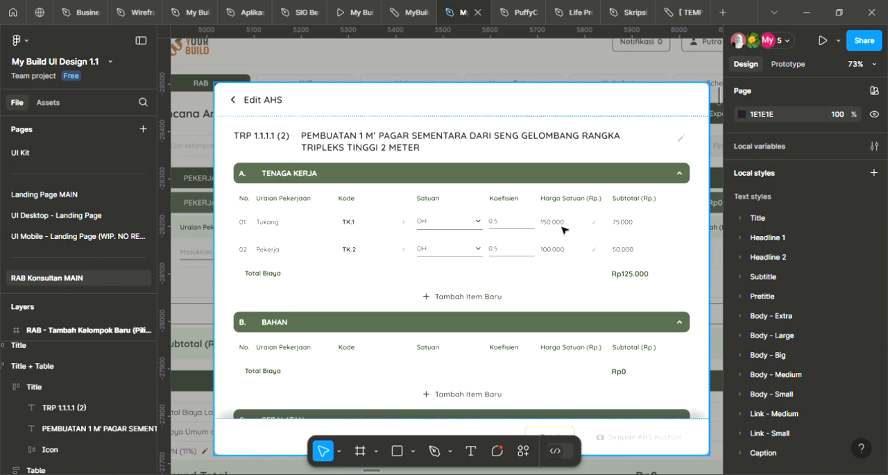
{"action": "scroll", "coordinate": [590, 193], "scroll_direction": "down", "scroll_amount": 5}
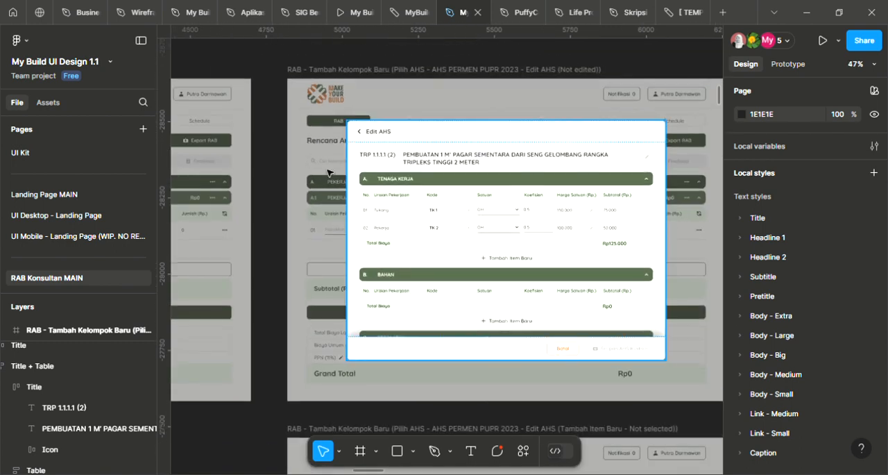
{"action": "scroll", "coordinate": [555, 173], "scroll_direction": "up", "scroll_amount": 5}
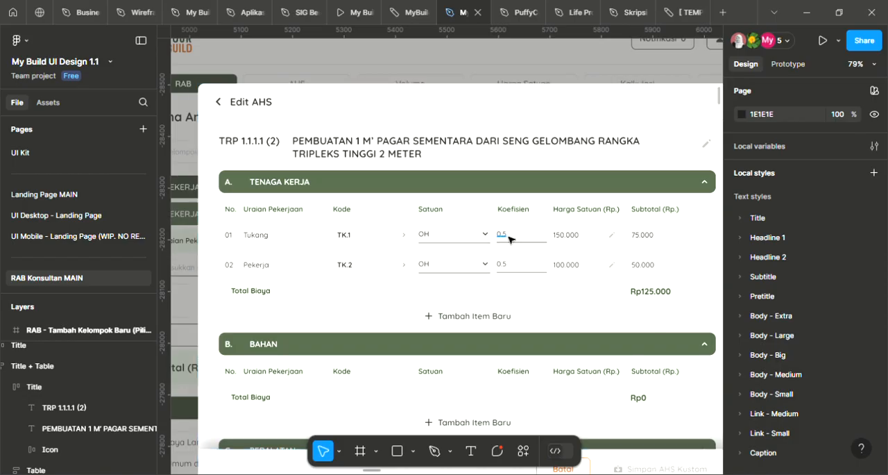
{"action": "scroll", "coordinate": [509, 238], "scroll_direction": "down", "scroll_amount": 3}
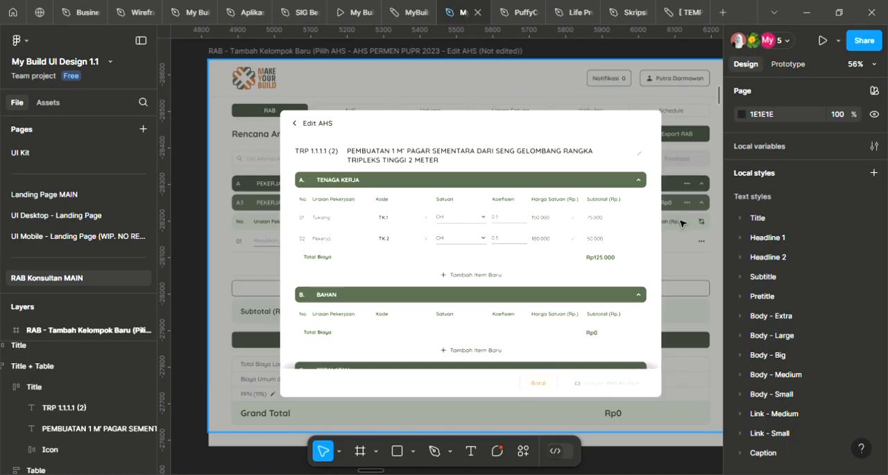
{"action": "scroll", "coordinate": [685, 223], "scroll_direction": "down", "scroll_amount": 2}
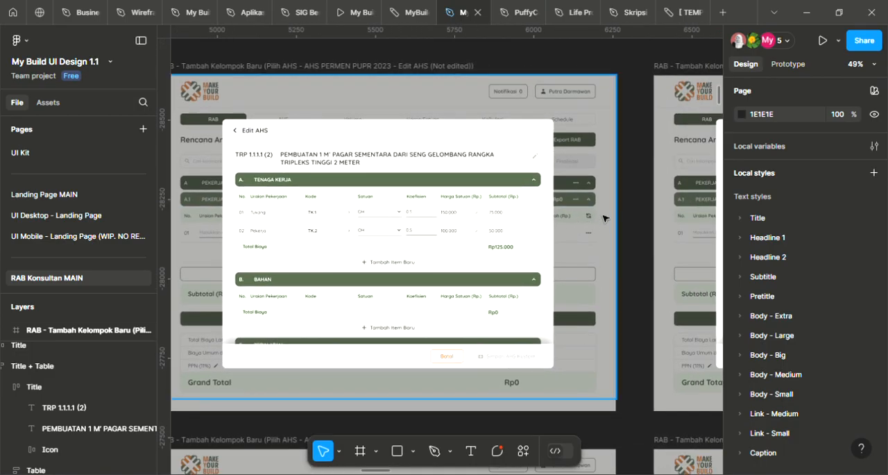
{"action": "scroll", "coordinate": [460, 230], "scroll_direction": "up", "scroll_amount": 1}
{"action": "left_click_drag", "start_coordinate": [446, 227], "coordinate": [446, 236]}
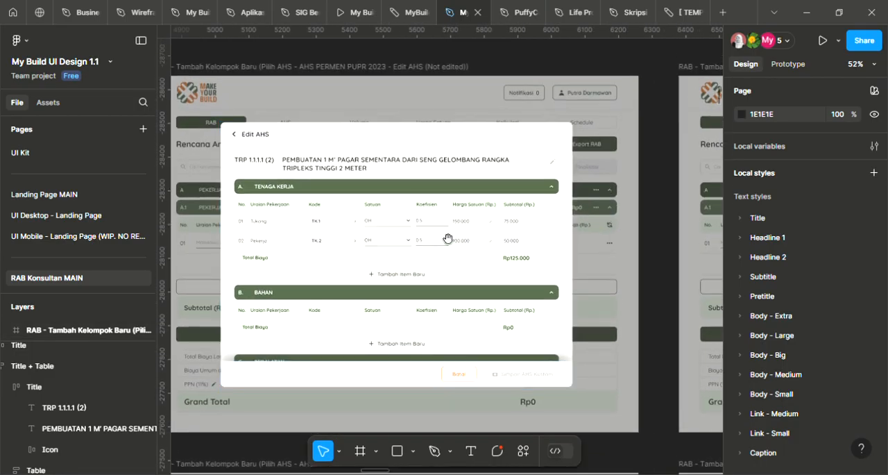
{"action": "scroll", "coordinate": [416, 212], "scroll_direction": "up", "scroll_amount": 2}
{"action": "scroll", "coordinate": [483, 208], "scroll_direction": "down", "scroll_amount": 3}
{"action": "left_click_drag", "start_coordinate": [579, 255], "coordinate": [578, 237]}
{"action": "scroll", "coordinate": [463, 199], "scroll_direction": "up", "scroll_amount": 3}
{"action": "left_click_drag", "start_coordinate": [469, 206], "coordinate": [487, 208]}
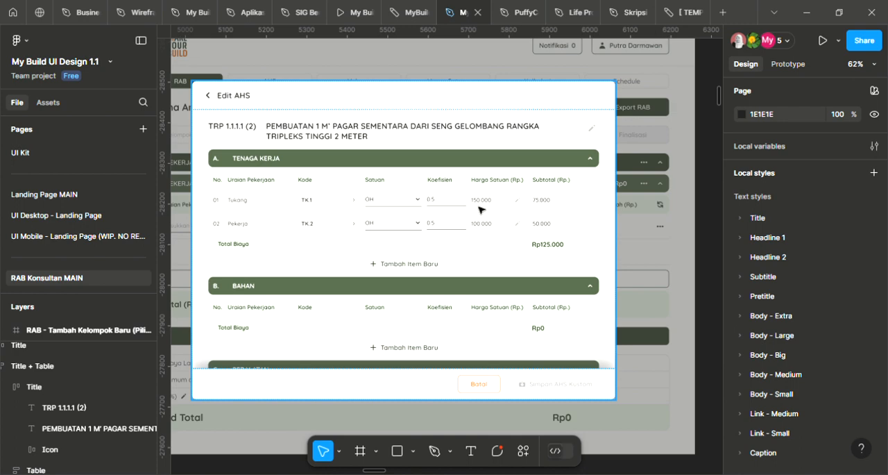
Survey the flow through the Edit AHS (Edited) and (Success) frames and return to the Tenaga Kerja table in the (Not edited) frame
{"action": "scroll", "coordinate": [623, 227], "scroll_direction": "down", "scroll_amount": 3}
{"action": "left_click_drag", "start_coordinate": [556, 253], "coordinate": [242, 249]}
{"action": "left_click_drag", "start_coordinate": [621, 248], "coordinate": [270, 247]}
{"action": "left_click_drag", "start_coordinate": [443, 246], "coordinate": [252, 245]}
{"action": "left_click_drag", "start_coordinate": [580, 247], "coordinate": [345, 247]}
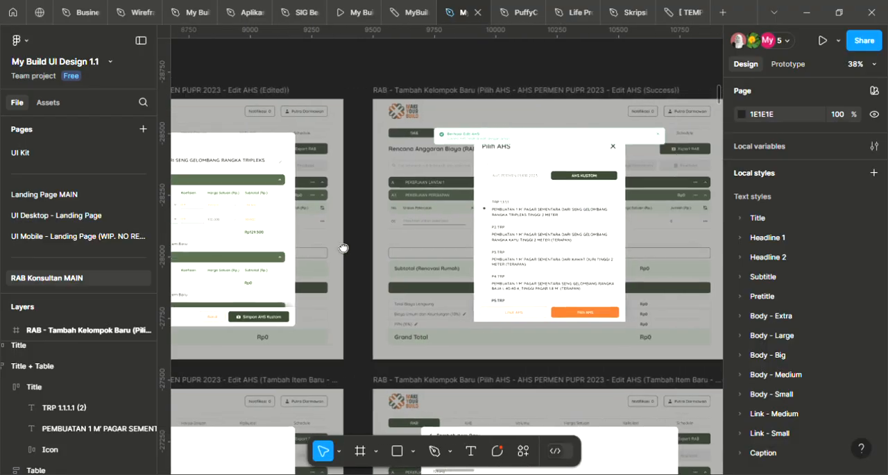
{"action": "left_click_drag", "start_coordinate": [219, 269], "coordinate": [757, 242]}
{"action": "left_click_drag", "start_coordinate": [190, 243], "coordinate": [610, 236]}
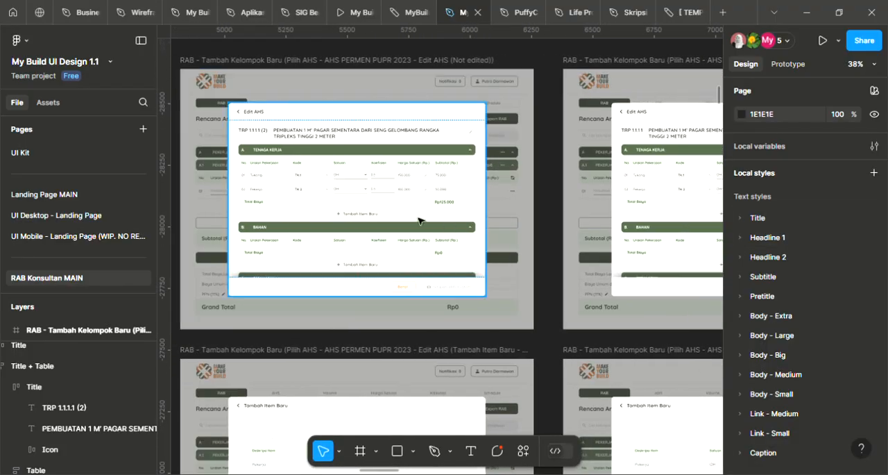
{"action": "left_click_drag", "start_coordinate": [282, 225], "coordinate": [654, 226]}
{"action": "left_click_drag", "start_coordinate": [445, 224], "coordinate": [312, 226]}
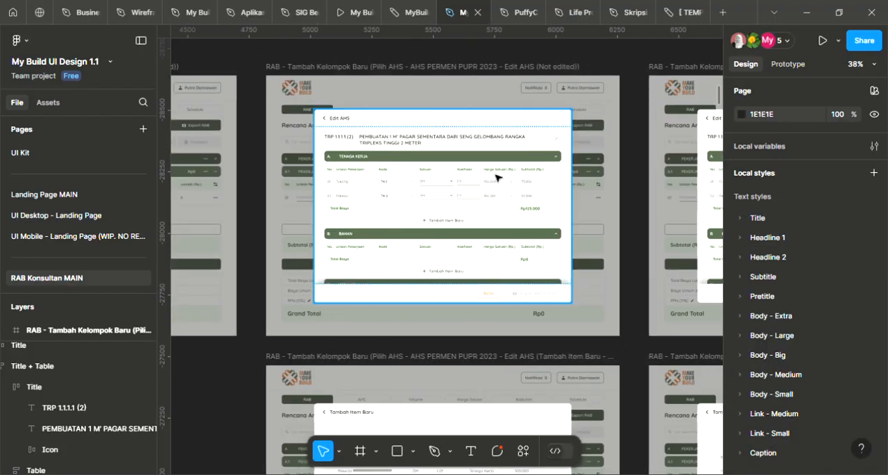
{"action": "scroll", "coordinate": [497, 186], "scroll_direction": "up", "scroll_amount": 4}
{"action": "scroll", "coordinate": [499, 189], "scroll_direction": "up", "scroll_amount": 1}
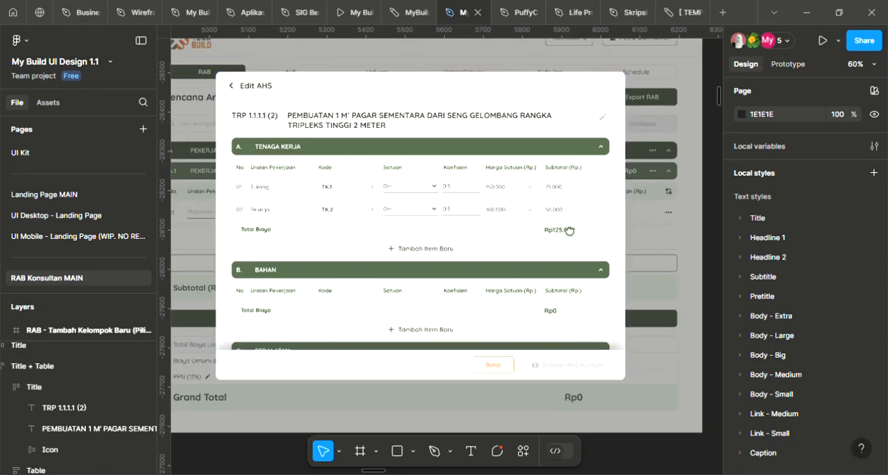
Comment on Tukang's Harga Satuan in the Edit AHS (Edit) frame: "ketika konsultan enter, langsung modal popup pilihan menyimpan default atau menyimpan di project ini"
{"action": "left_click_drag", "start_coordinate": [569, 231], "coordinate": [260, 238]}
{"action": "left_click_drag", "start_coordinate": [619, 231], "coordinate": [274, 239]}
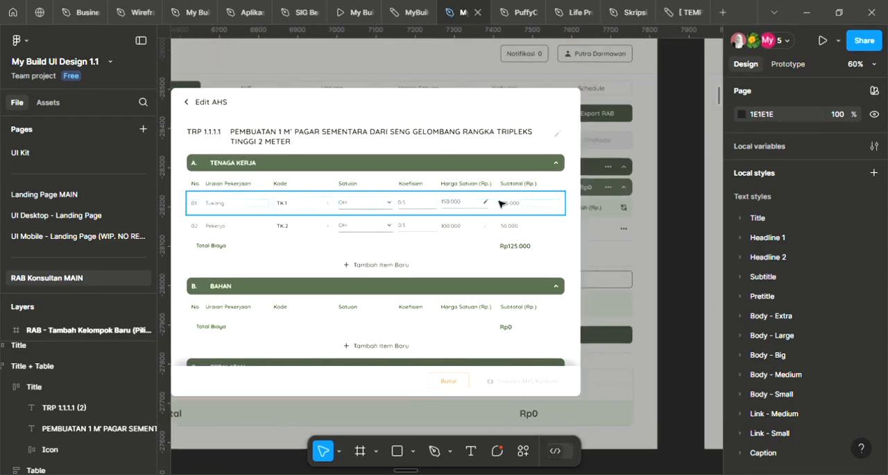
{"action": "scroll", "coordinate": [510, 221], "scroll_direction": "down", "scroll_amount": 3}
{"action": "left_click_drag", "start_coordinate": [639, 220], "coordinate": [510, 224]}
{"action": "scroll", "coordinate": [288, 209], "scroll_direction": "up", "scroll_amount": 4}
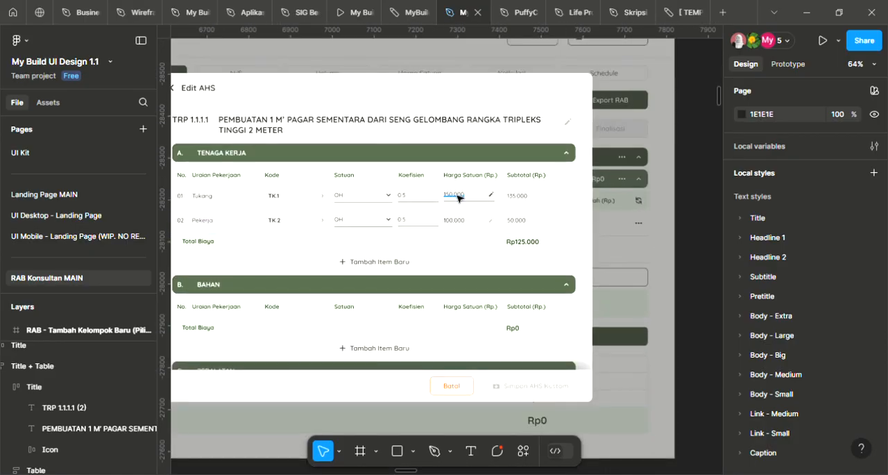
{"action": "key", "text": "c"}
{"action": "left_click", "coordinate": [470, 206]}
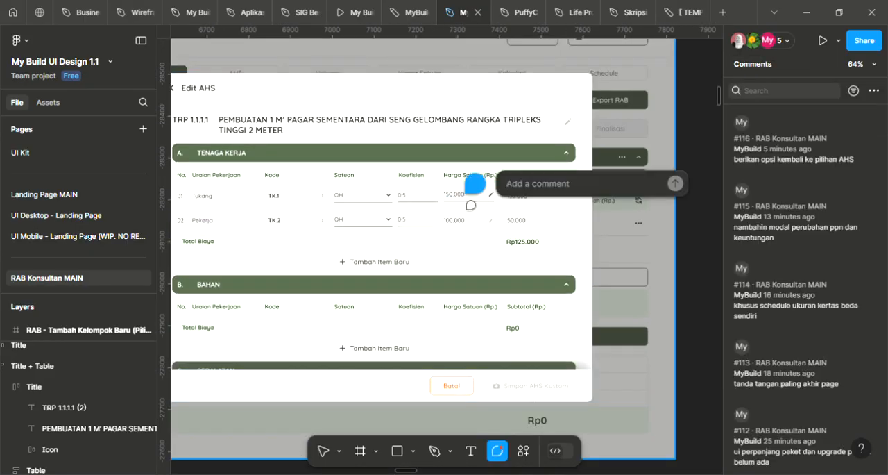
{"action": "type", "text": "ketika konsultan enter,"}
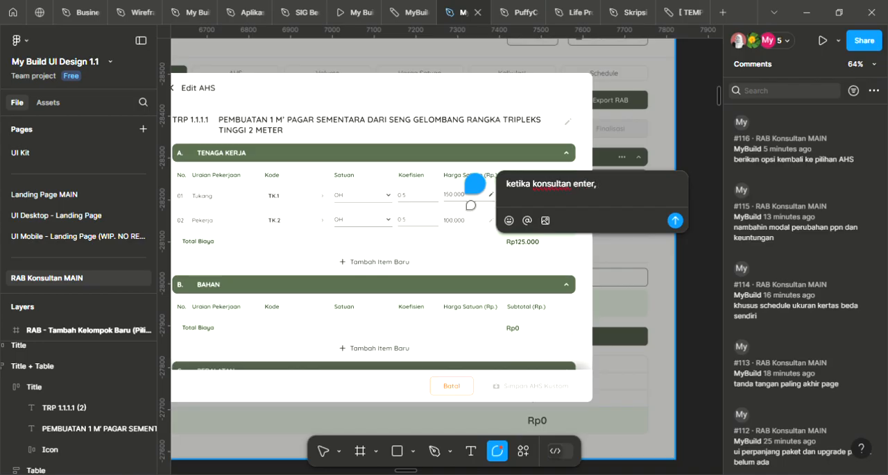
{"action": "type", "text": " langsung modal pop"}
{"action": "key", "text": "BackSpace"}
{"action": "type", "text": "pilihan men"}
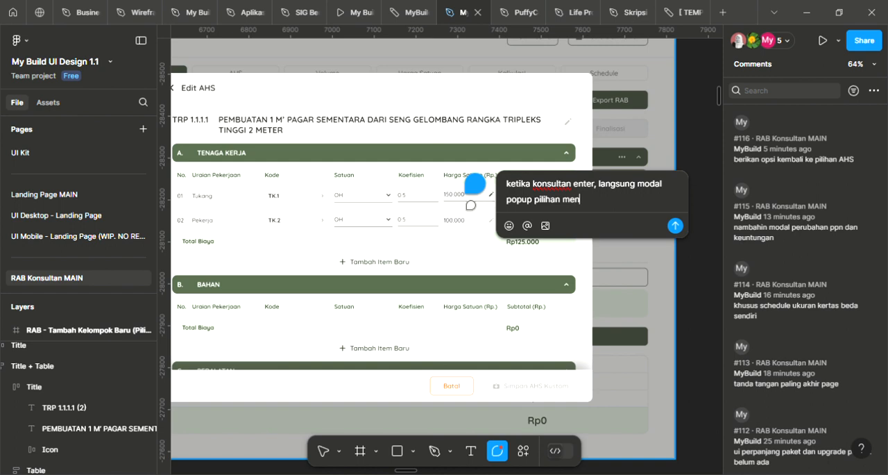
{"action": "type", "text": "yimpan default atau menyimpan"}
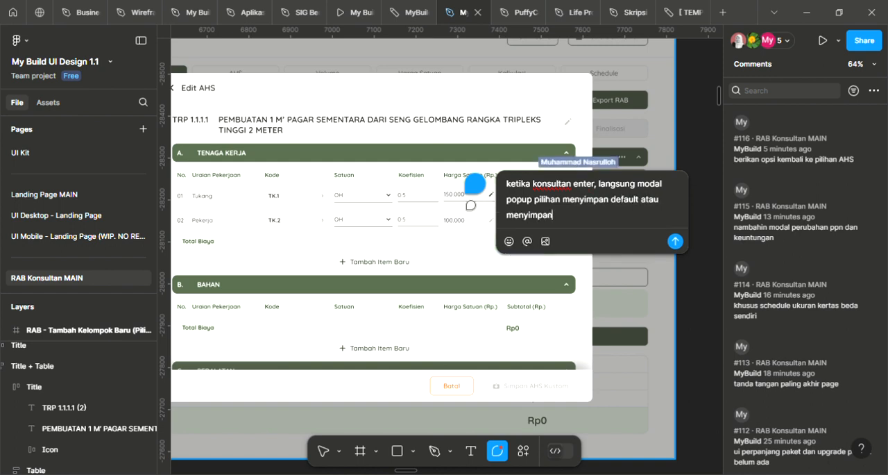
{"action": "type", "text": " di project ini saja"}
{"action": "key", "text": "Return"}
{"action": "key", "text": "Escape"}
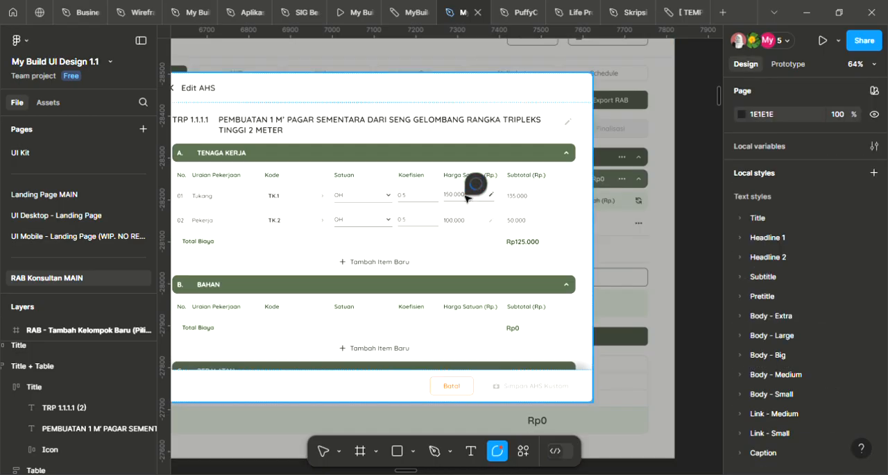
Compare the Edit AHS (Edit) frame with the highlighted Tenaga Kerja values in the Edit AHS (Edited) frame
{"action": "scroll", "coordinate": [633, 189], "scroll_direction": "down", "scroll_amount": 2}
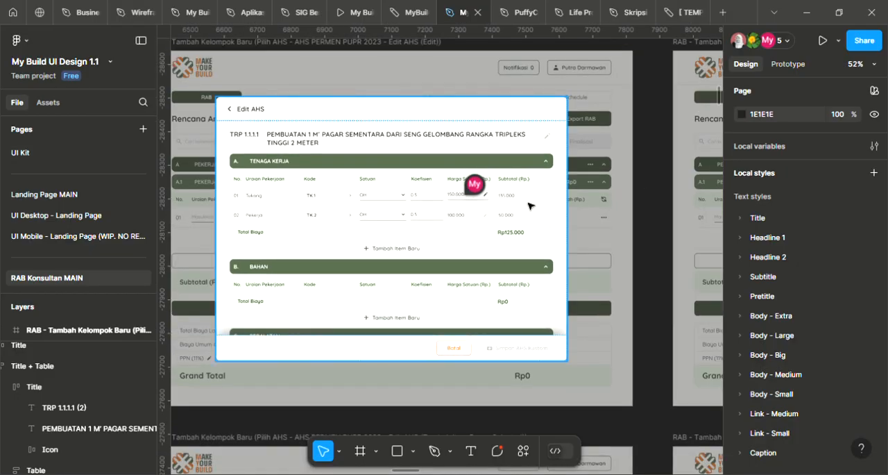
{"action": "scroll", "coordinate": [580, 218], "scroll_direction": "left", "scroll_amount": 2}
{"action": "scroll", "coordinate": [606, 190], "scroll_direction": "down", "scroll_amount": 3}
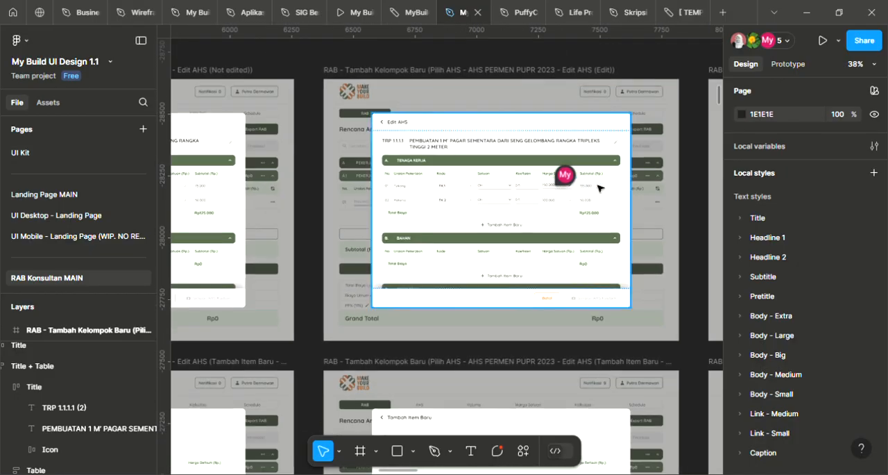
{"action": "scroll", "coordinate": [565, 194], "scroll_direction": "up", "scroll_amount": 2}
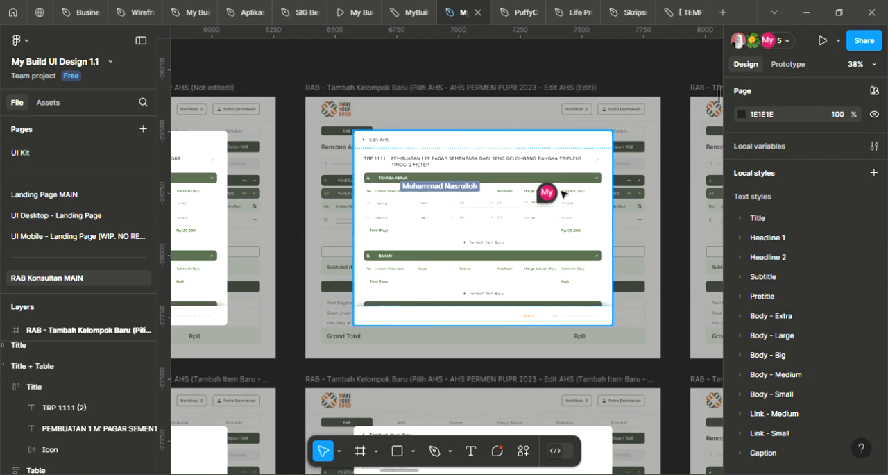
{"action": "scroll", "coordinate": [522, 218], "scroll_direction": "down", "scroll_amount": 1}
{"action": "left_click_drag", "start_coordinate": [519, 210], "coordinate": [488, 250]}
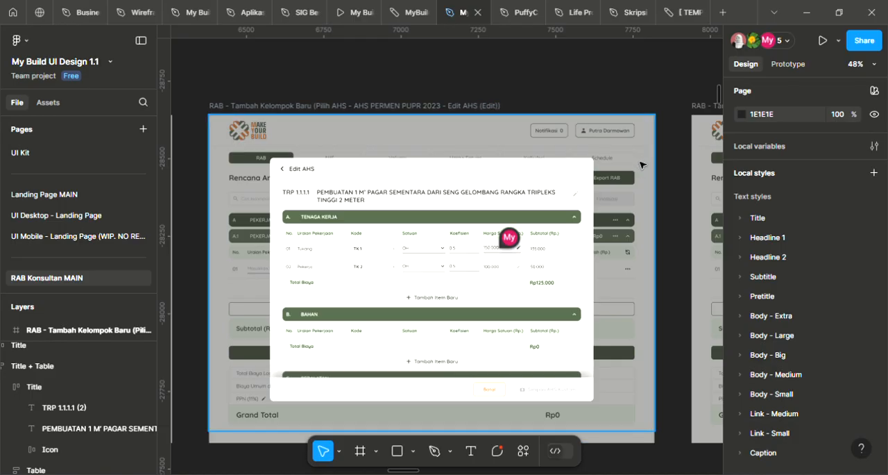
{"action": "scroll", "coordinate": [625, 181], "scroll_direction": "down", "scroll_amount": 1}
{"action": "scroll", "coordinate": [615, 211], "scroll_direction": "down", "scroll_amount": 3}
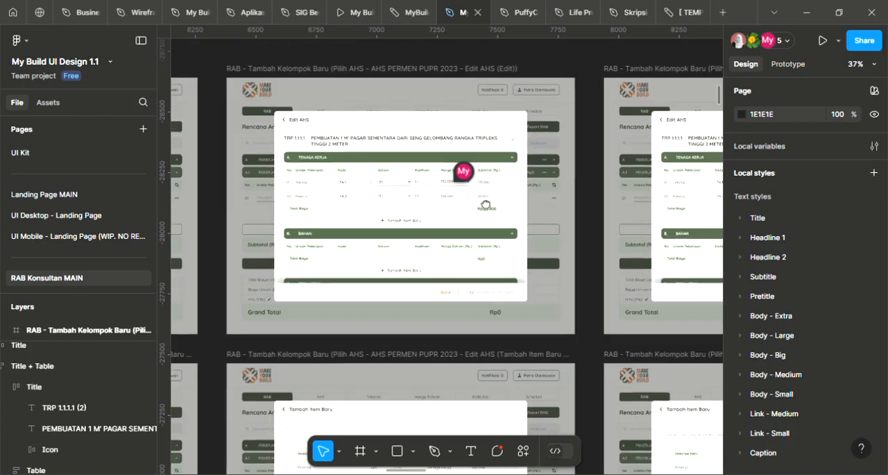
{"action": "left_click_drag", "start_coordinate": [614, 210], "coordinate": [450, 210]}
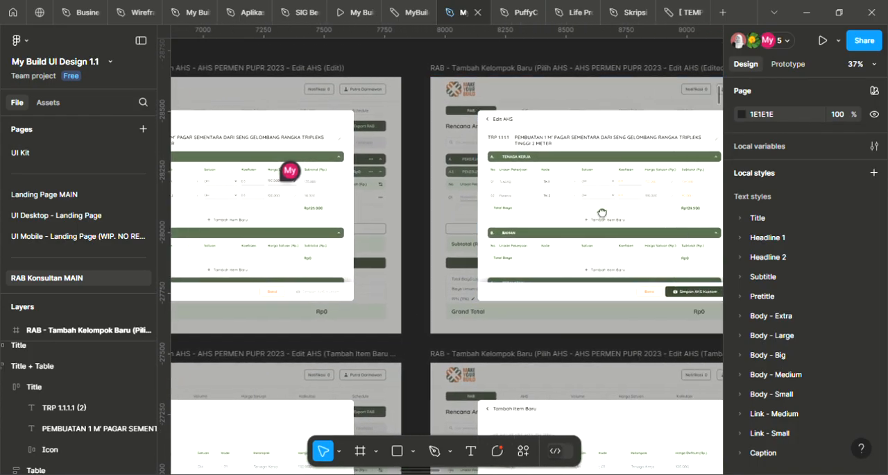
{"action": "left_click_drag", "start_coordinate": [609, 210], "coordinate": [542, 213]}
{"action": "scroll", "coordinate": [594, 210], "scroll_direction": "up", "scroll_amount": 5}
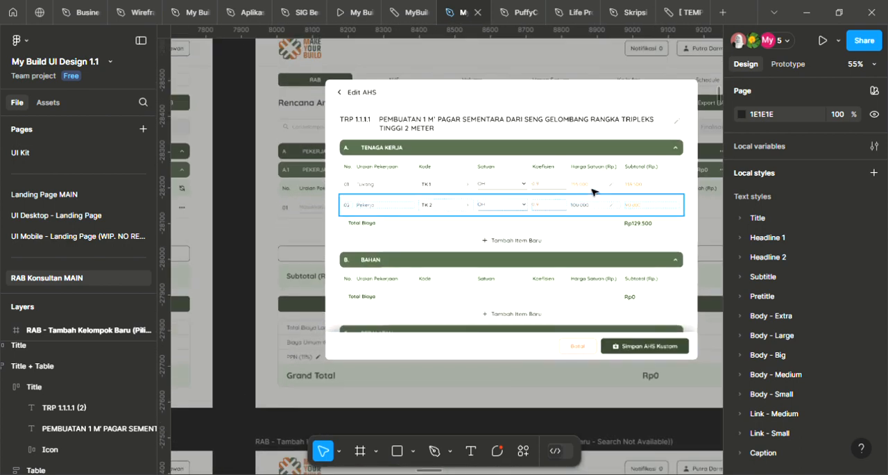
{"action": "scroll", "coordinate": [540, 194], "scroll_direction": "up", "scroll_amount": 3}
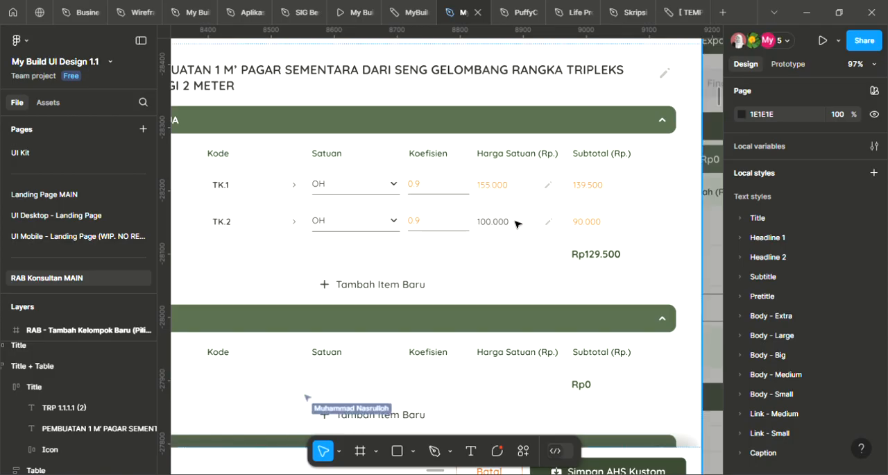
{"action": "scroll", "coordinate": [506, 227], "scroll_direction": "down", "scroll_amount": 5}
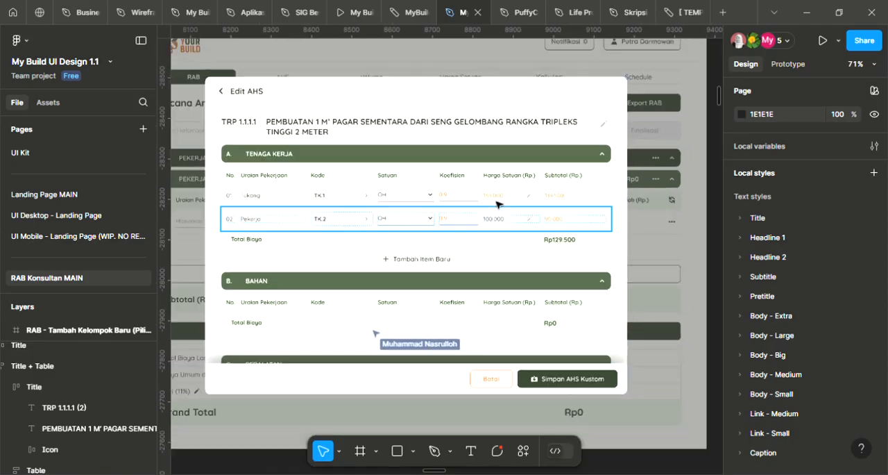
{"action": "scroll", "coordinate": [510, 198], "scroll_direction": "down", "scroll_amount": 4}
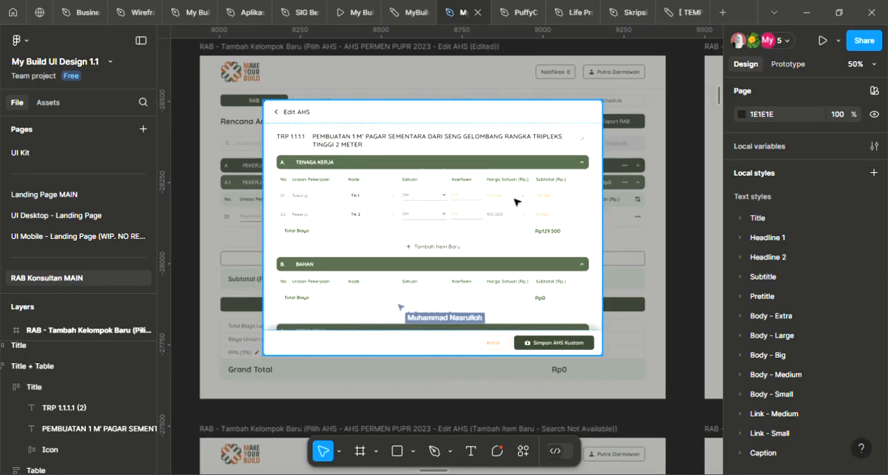
Review the success and error notification frames that follow the Edit AHS (Edited) frame
{"action": "left_click_drag", "start_coordinate": [555, 222], "coordinate": [398, 218]}
{"action": "left_click_drag", "start_coordinate": [608, 219], "coordinate": [460, 237]}
{"action": "scroll", "coordinate": [402, 212], "scroll_direction": "up", "scroll_amount": 1}
{"action": "left_click_drag", "start_coordinate": [552, 220], "coordinate": [267, 220]}
{"action": "left_click_drag", "start_coordinate": [622, 224], "coordinate": [462, 226]}
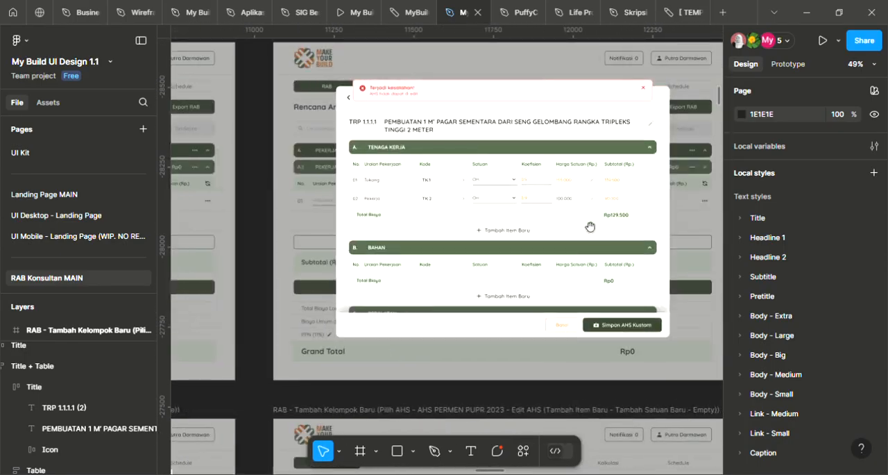
{"action": "left_click_drag", "start_coordinate": [546, 162], "coordinate": [240, 57]}
{"action": "left_click_drag", "start_coordinate": [415, 219], "coordinate": [588, 121]}
{"action": "scroll", "coordinate": [553, 154], "scroll_direction": "down", "scroll_amount": 2}
{"action": "left_click_drag", "start_coordinate": [532, 203], "coordinate": [591, 342]}
{"action": "left_click_drag", "start_coordinate": [436, 198], "coordinate": [450, 223]}
{"action": "left_click_drag", "start_coordinate": [215, 251], "coordinate": [715, 236]}
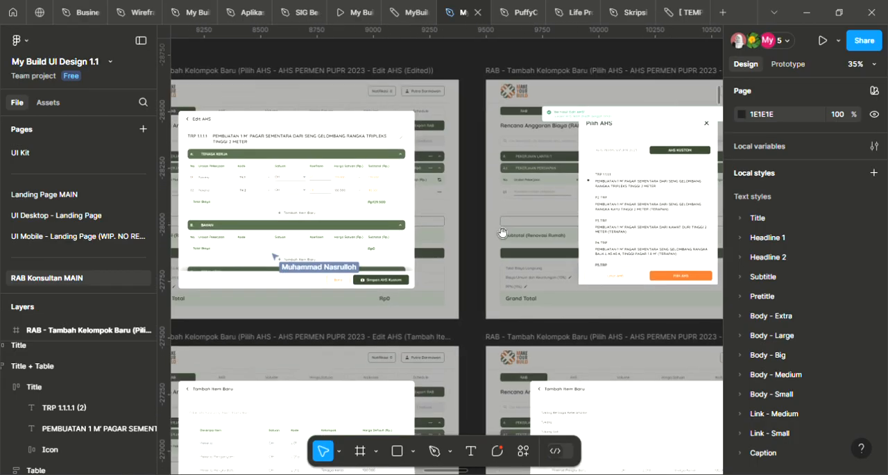
Change the first AHS code in the AHS Kustom list of the Edit AHS (Success) frame to "TRP 1.1.1.1 (2)"
{"action": "left_click_drag", "start_coordinate": [593, 222], "coordinate": [472, 204]}
{"action": "scroll", "coordinate": [472, 204], "scroll_direction": "up", "scroll_amount": 5}
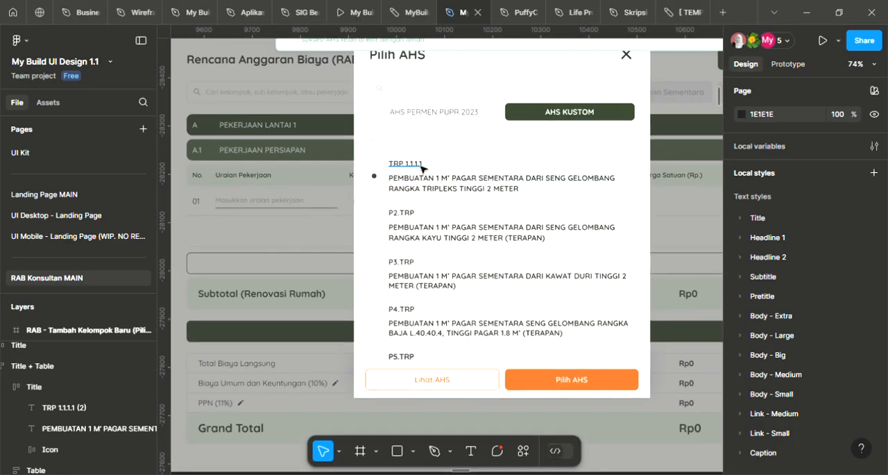
{"action": "double_click", "coordinate": [411, 164], "text": "ctrl"}
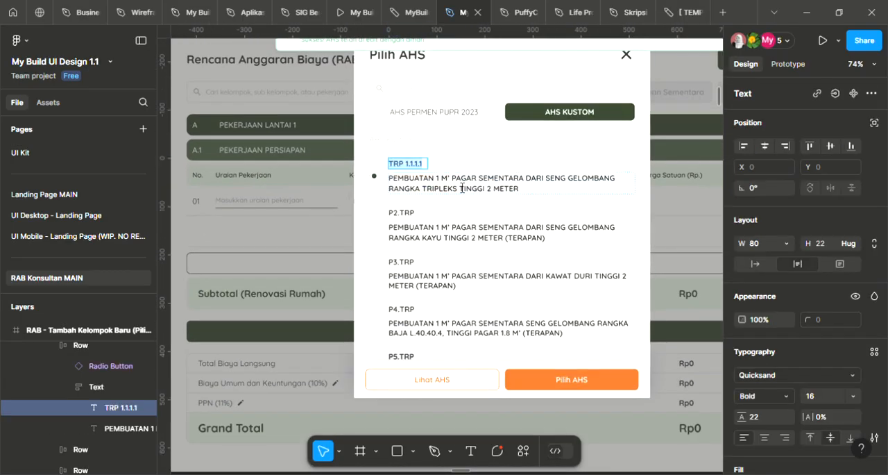
{"action": "type", "text": "(2)"}
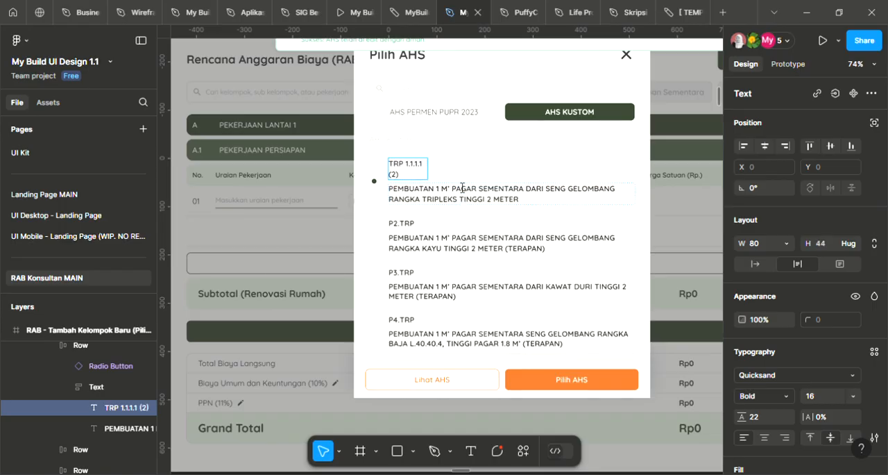
Widen the "TRP 1.1.1.1 (2)" code text in the AHS Kustom list so that it fits on one line
{"action": "left_click", "coordinate": [649, 153]}
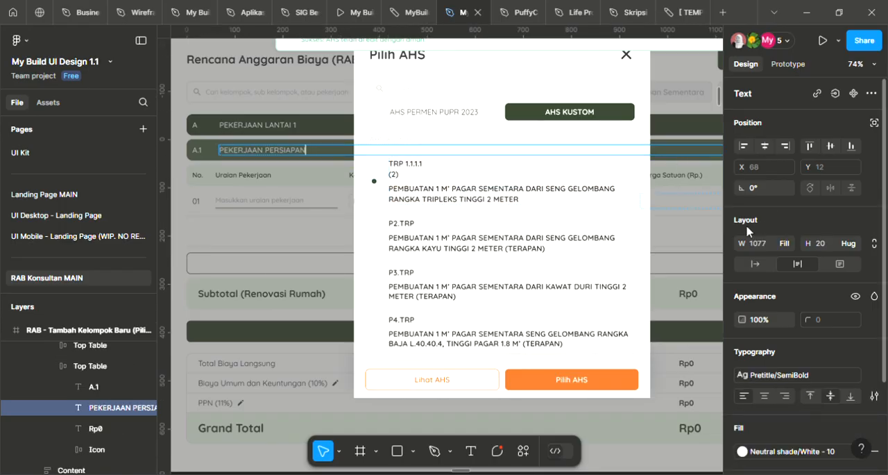
{"action": "key", "text": "Escape"}
{"action": "left_click", "coordinate": [400, 172]}
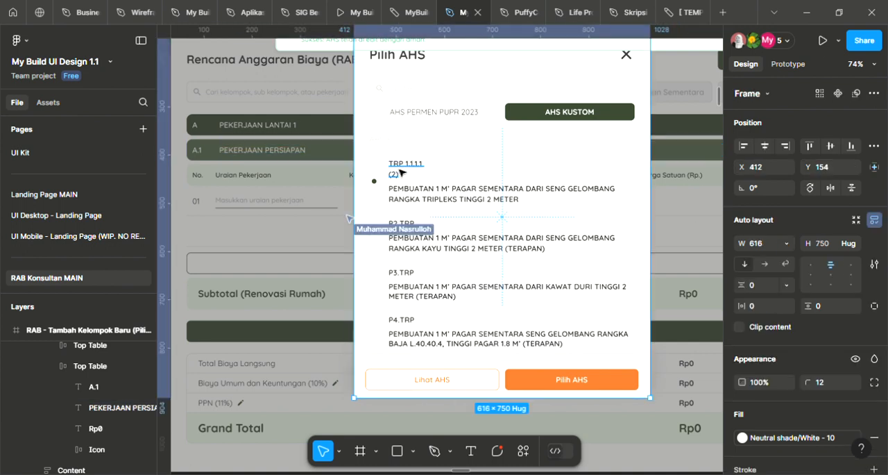
{"action": "double_click", "coordinate": [425, 173]}
{"action": "left_click_drag", "start_coordinate": [452, 177], "coordinate": [448, 177]}
{"action": "left_click", "coordinate": [690, 187]}
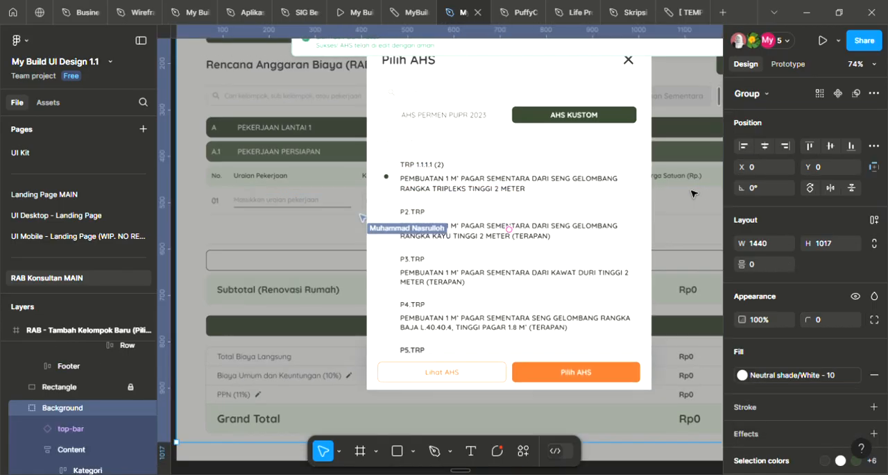
{"action": "scroll", "coordinate": [688, 192], "scroll_direction": "down", "scroll_amount": 5}
{"action": "scroll", "coordinate": [688, 192], "scroll_direction": "down", "scroll_amount": 6}
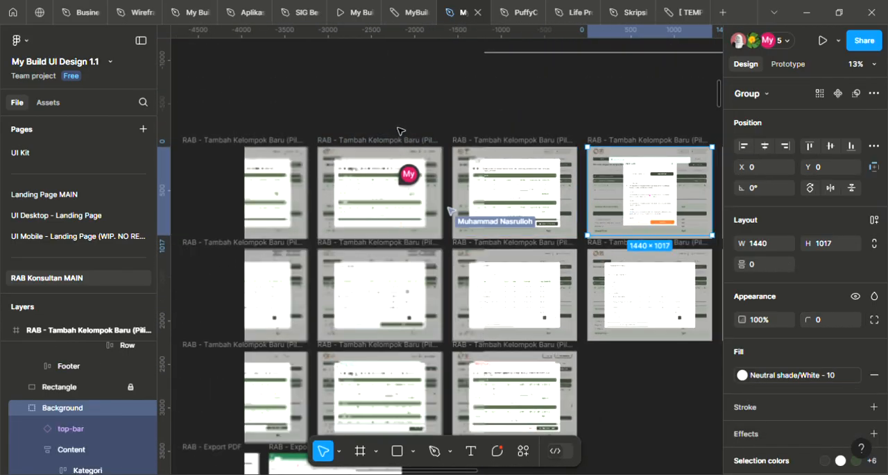
{"action": "left_click", "coordinate": [405, 125]}
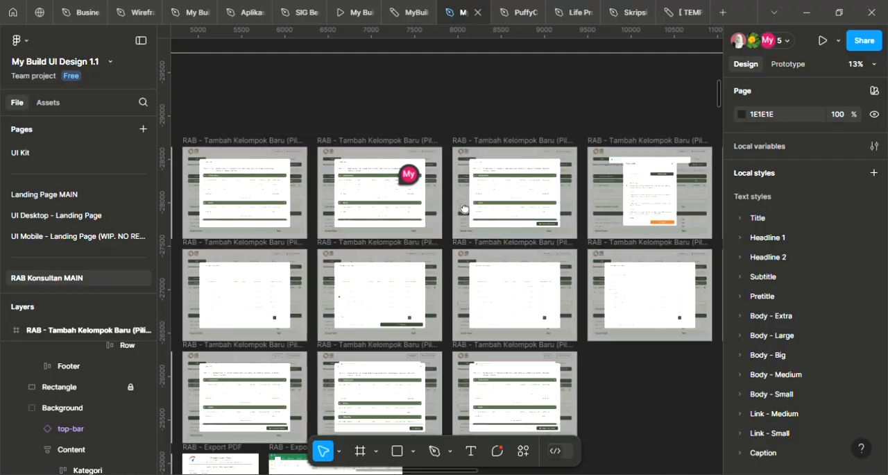
Review the RAB frames from the empty state through the AHS selection screens to the Filled state and Volume Pop-up frames
{"action": "left_click_drag", "start_coordinate": [463, 211], "coordinate": [722, 124]}
{"action": "left_click_drag", "start_coordinate": [496, 145], "coordinate": [604, 143]}
{"action": "scroll", "coordinate": [438, 135], "scroll_direction": "down", "scroll_amount": 1}
{"action": "left_click_drag", "start_coordinate": [395, 165], "coordinate": [542, 247]}
{"action": "left_click_drag", "start_coordinate": [490, 223], "coordinate": [720, 237]}
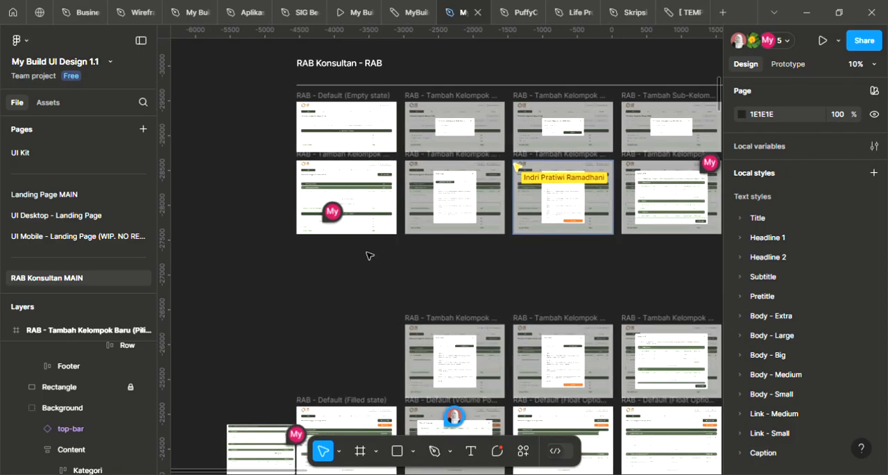
{"action": "scroll", "coordinate": [369, 254], "scroll_direction": "up", "scroll_amount": 2}
{"action": "left_click_drag", "start_coordinate": [470, 254], "coordinate": [521, 86]}
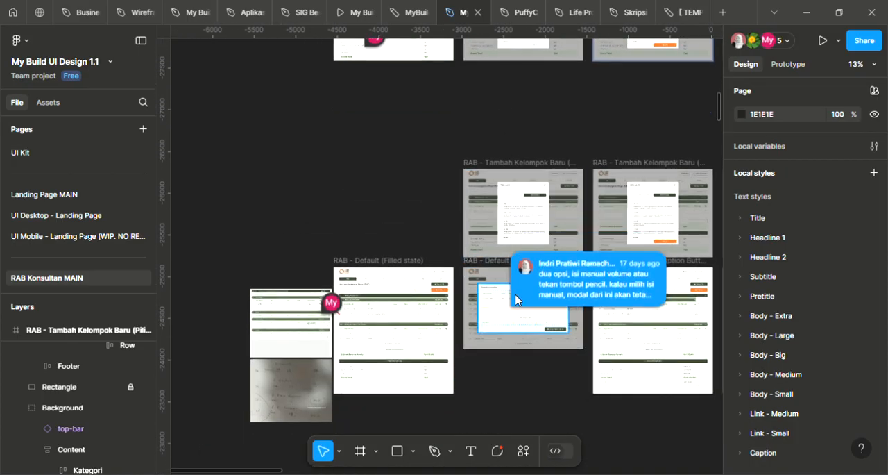
{"action": "scroll", "coordinate": [495, 249], "scroll_direction": "up", "scroll_amount": 3}
{"action": "left_click_drag", "start_coordinate": [570, 210], "coordinate": [457, 206]}
{"action": "scroll", "coordinate": [402, 178], "scroll_direction": "down", "scroll_amount": 2}
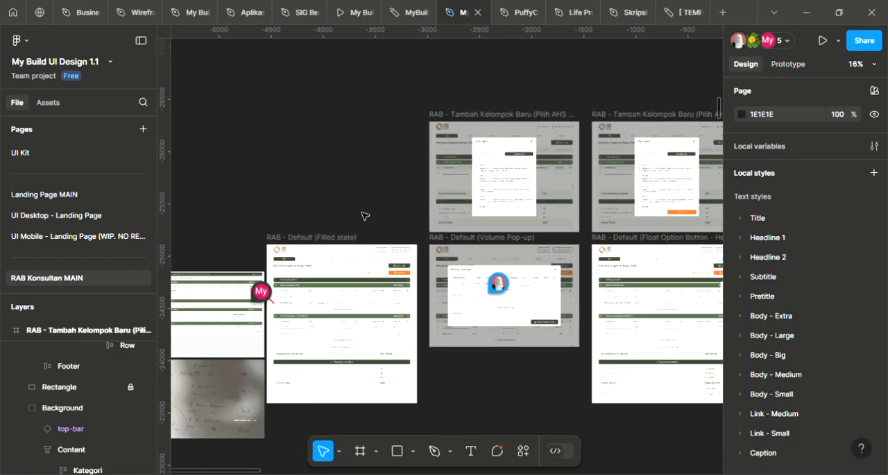
{"action": "scroll", "coordinate": [381, 188], "scroll_direction": "up", "scroll_amount": 3}
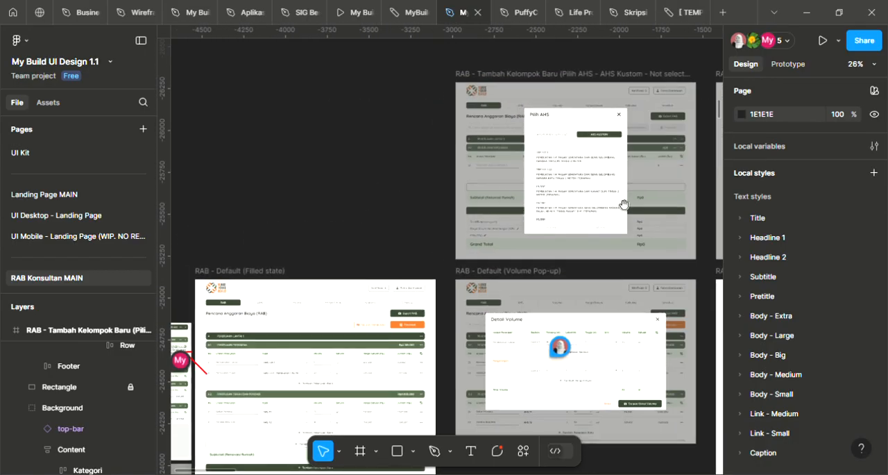
{"action": "left_click_drag", "start_coordinate": [460, 275], "coordinate": [467, 230]}
{"action": "scroll", "coordinate": [361, 264], "scroll_direction": "up", "scroll_amount": 2}
{"action": "scroll", "coordinate": [365, 230], "scroll_direction": "down", "scroll_amount": 1}
{"action": "scroll", "coordinate": [363, 230], "scroll_direction": "down", "scroll_amount": 3}
{"action": "scroll", "coordinate": [486, 298], "scroll_direction": "right", "scroll_amount": 3}
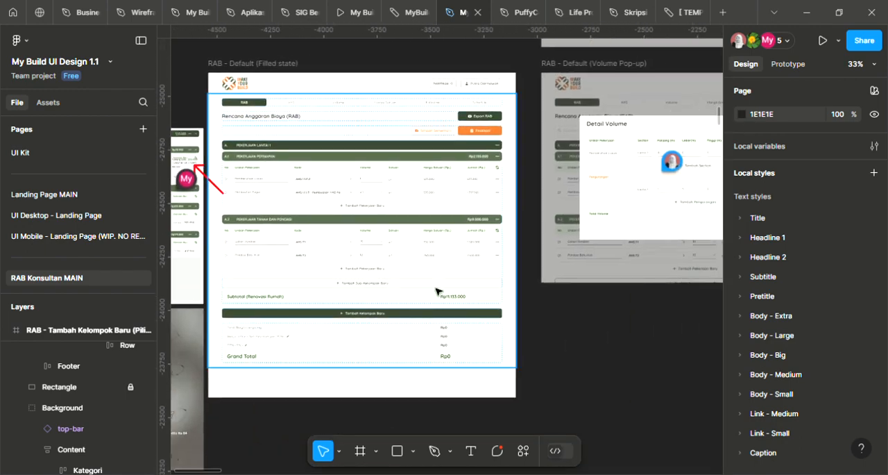
Examine the work item tables and the cost summary rows in the Float Option Button - Header and Subheader frame
{"action": "scroll", "coordinate": [499, 293], "scroll_direction": "right", "scroll_amount": 10}
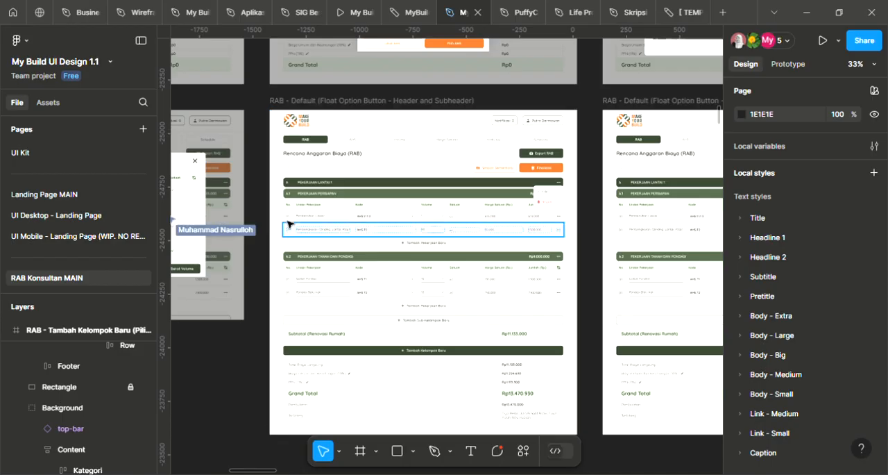
{"action": "scroll", "coordinate": [457, 277], "scroll_direction": "down", "scroll_amount": 1}
{"action": "scroll", "coordinate": [434, 349], "scroll_direction": "up", "scroll_amount": 2}
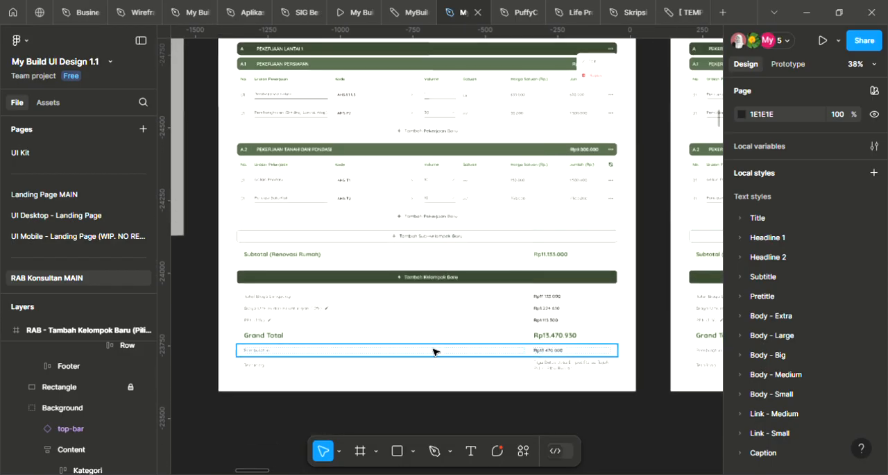
{"action": "scroll", "coordinate": [429, 357], "scroll_direction": "up", "scroll_amount": 2}
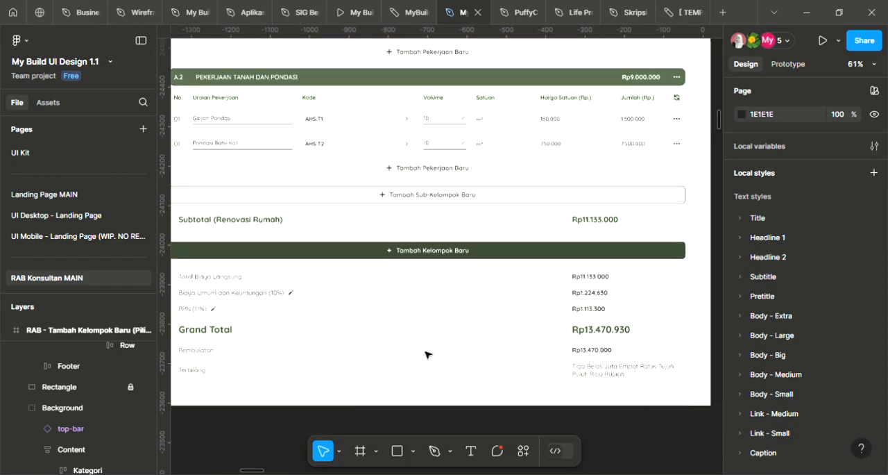
{"action": "scroll", "coordinate": [479, 280], "scroll_direction": "down", "scroll_amount": 2}
{"action": "scroll", "coordinate": [528, 283], "scroll_direction": "up", "scroll_amount": 1}
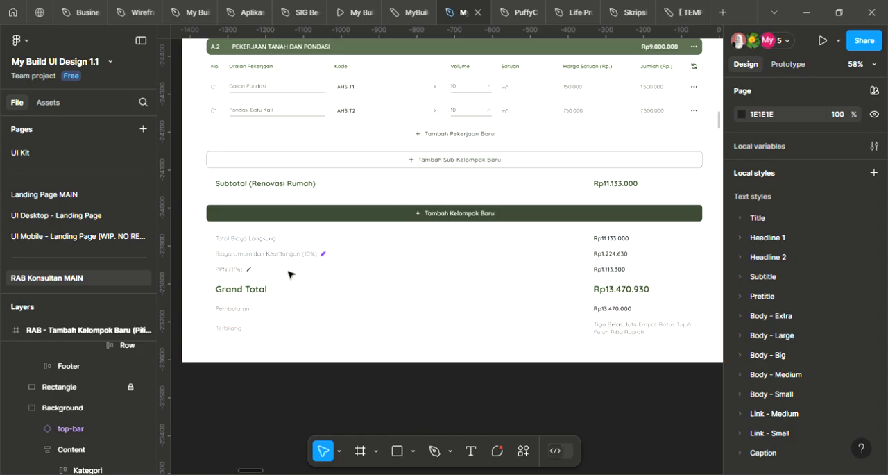
{"action": "left_click_drag", "start_coordinate": [556, 169], "coordinate": [546, 298]}
{"action": "scroll", "coordinate": [537, 258], "scroll_direction": "down", "scroll_amount": 2}
{"action": "left_click_drag", "start_coordinate": [519, 219], "coordinate": [459, 318]}
{"action": "left_click_drag", "start_coordinate": [575, 344], "coordinate": [565, 176]}
{"action": "scroll", "coordinate": [561, 205], "scroll_direction": "down", "scroll_amount": 2}
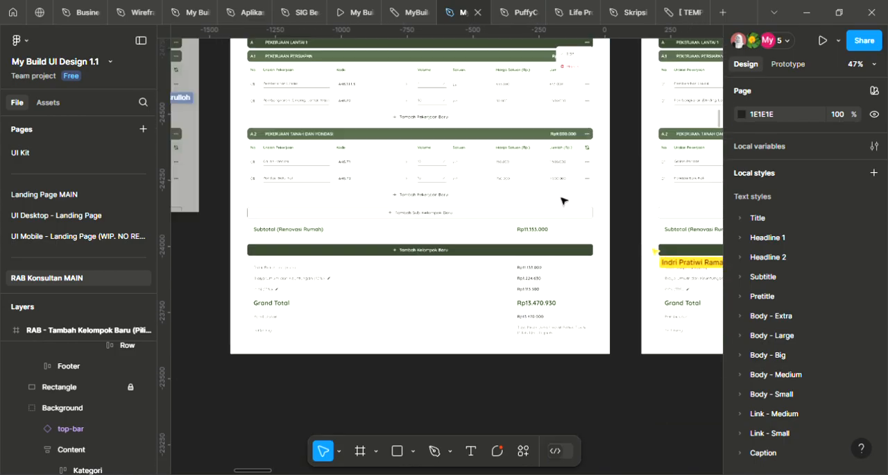
Look through the Finalisasi Pop-up, Export RAB Pop-up, Export PDF and Export Excel frames
{"action": "left_click_drag", "start_coordinate": [534, 211], "coordinate": [356, 283]}
{"action": "left_click_drag", "start_coordinate": [581, 289], "coordinate": [333, 290]}
{"action": "scroll", "coordinate": [423, 258], "scroll_direction": "down", "scroll_amount": 2}
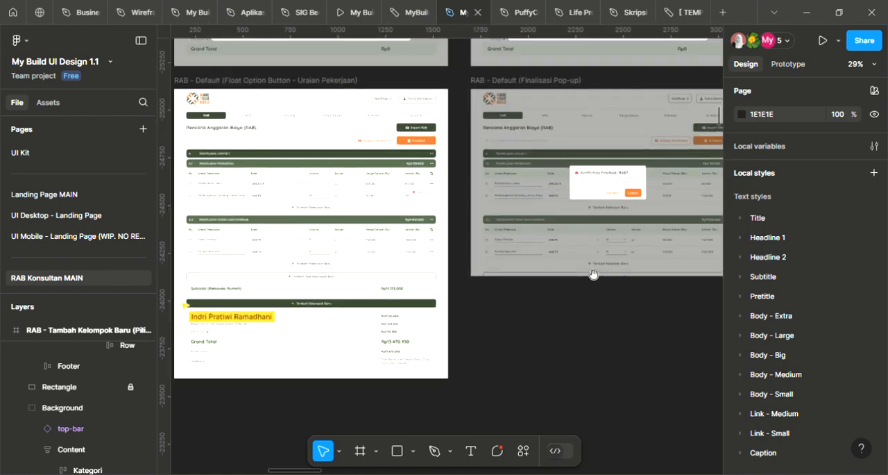
{"action": "left_click_drag", "start_coordinate": [718, 266], "coordinate": [535, 311]}
{"action": "left_click_drag", "start_coordinate": [609, 306], "coordinate": [204, 313]}
{"action": "left_click_drag", "start_coordinate": [524, 151], "coordinate": [481, 322]}
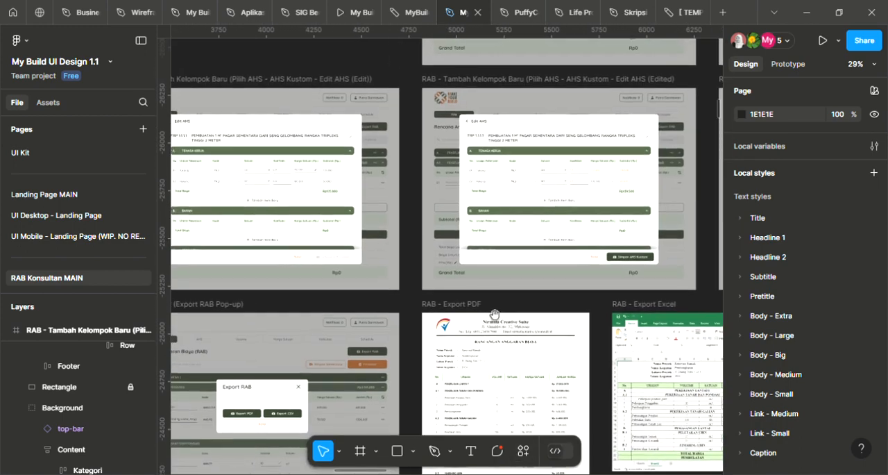
{"action": "left_click_drag", "start_coordinate": [278, 306], "coordinate": [548, 229]}
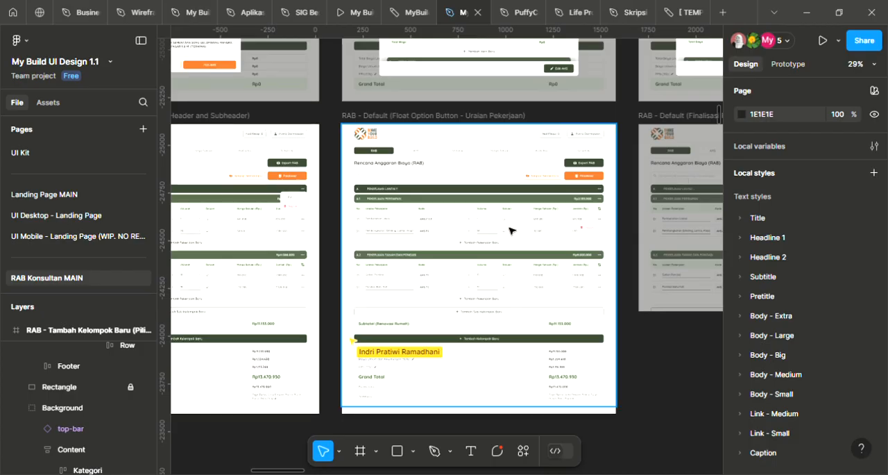
Examine the work item rows and totals in the Float Option Button - Uraian Pekerjaan frame
{"action": "scroll", "coordinate": [490, 228], "scroll_direction": "up", "scroll_amount": 3}
{"action": "scroll", "coordinate": [490, 229], "scroll_direction": "down", "scroll_amount": 4}
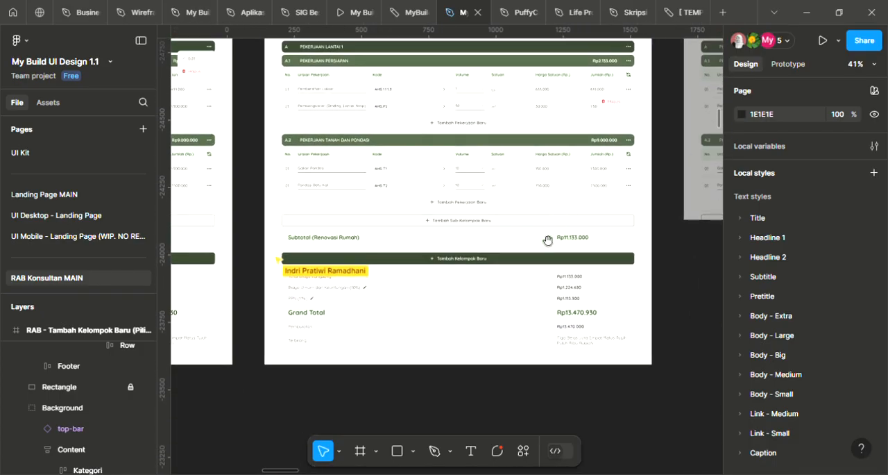
{"action": "scroll", "coordinate": [548, 240], "scroll_direction": "up", "scroll_amount": 3}
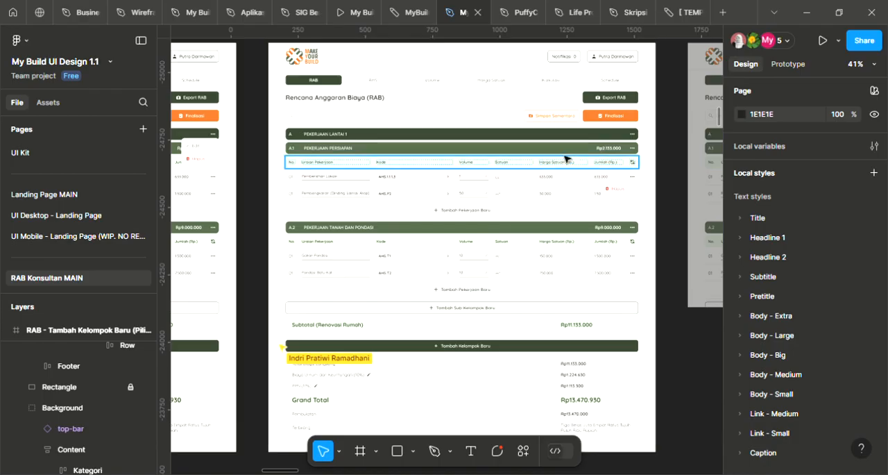
{"action": "scroll", "coordinate": [518, 111], "scroll_direction": "down", "scroll_amount": 1, "text": "ctrl"}
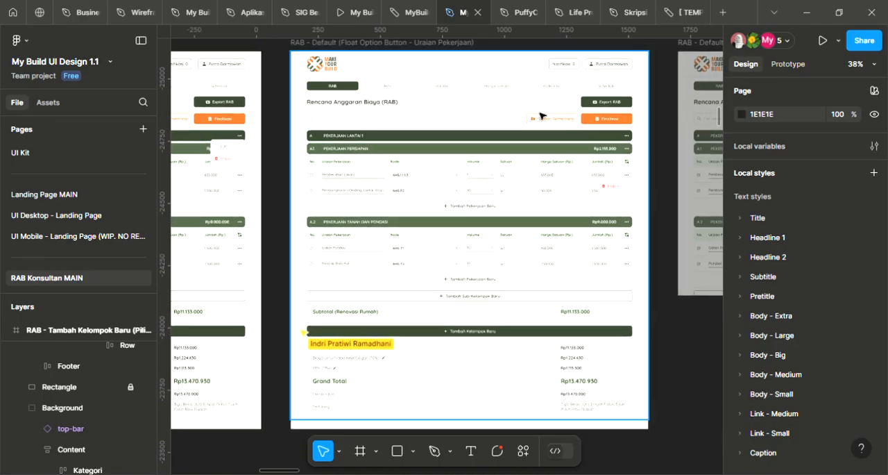
{"action": "scroll", "coordinate": [553, 126], "scroll_direction": "down", "scroll_amount": 4, "text": "ctrl"}
{"action": "scroll", "coordinate": [497, 282], "scroll_direction": "up", "scroll_amount": 3}
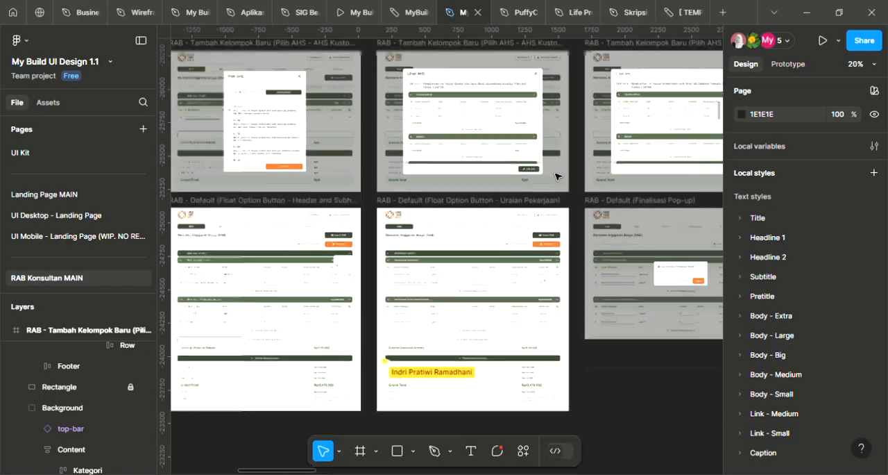
{"action": "scroll", "coordinate": [496, 282], "scroll_direction": "up", "scroll_amount": 3}
{"action": "scroll", "coordinate": [497, 282], "scroll_direction": "down", "scroll_amount": 2, "text": "ctrl"}
{"action": "scroll", "coordinate": [511, 303], "scroll_direction": "down", "scroll_amount": 2}
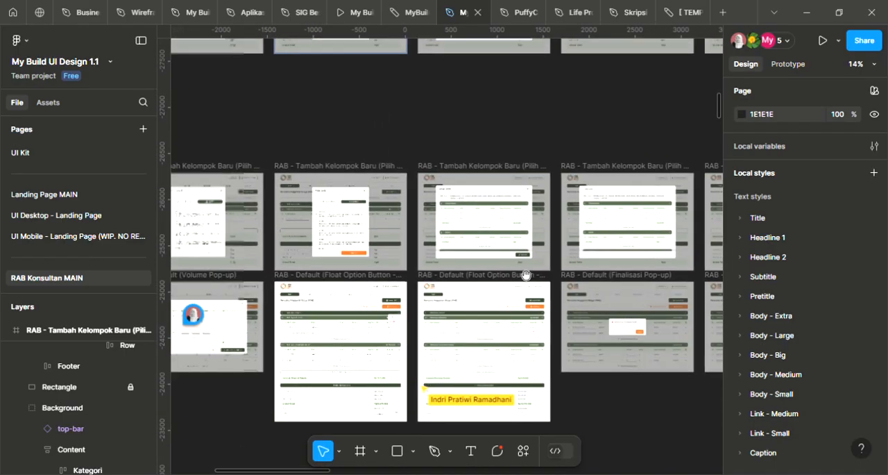
Check the header buttons and the Edit/Hapus option menu in the Float Option Button - Header and Subheader frame
{"action": "scroll", "coordinate": [260, 311], "scroll_direction": "up", "scroll_amount": 6, "text": "ctrl"}
{"action": "scroll", "coordinate": [349, 232], "scroll_direction": "right", "scroll_amount": 5}
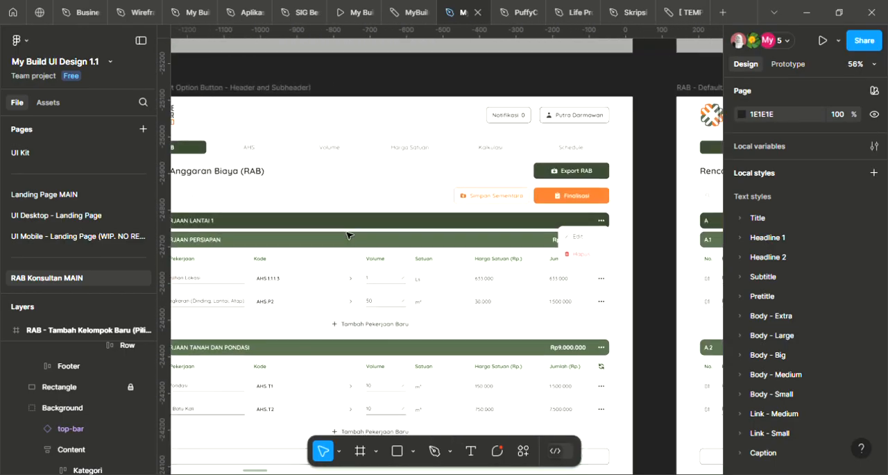
{"action": "scroll", "coordinate": [349, 236], "scroll_direction": "down", "scroll_amount": 2, "text": "ctrl"}
{"action": "scroll", "coordinate": [371, 229], "scroll_direction": "up", "scroll_amount": 3, "text": "ctrl"}
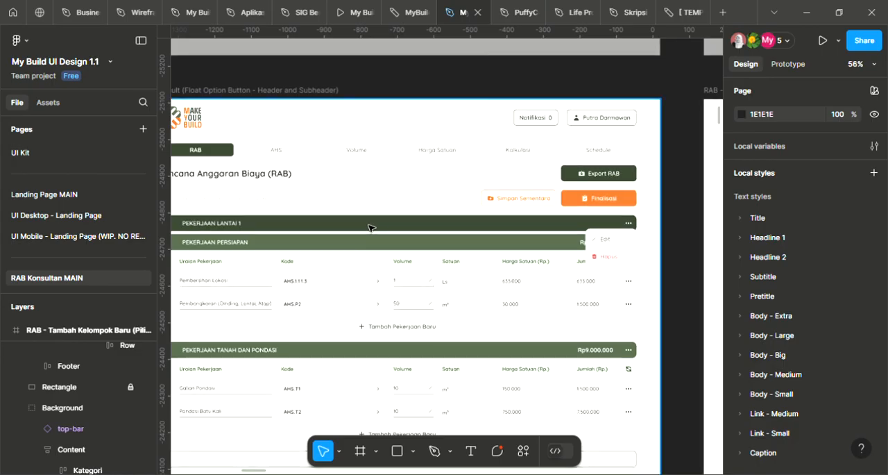
{"action": "scroll", "coordinate": [376, 233], "scroll_direction": "left", "scroll_amount": 2}
{"action": "scroll", "coordinate": [376, 233], "scroll_direction": "down", "scroll_amount": 1}
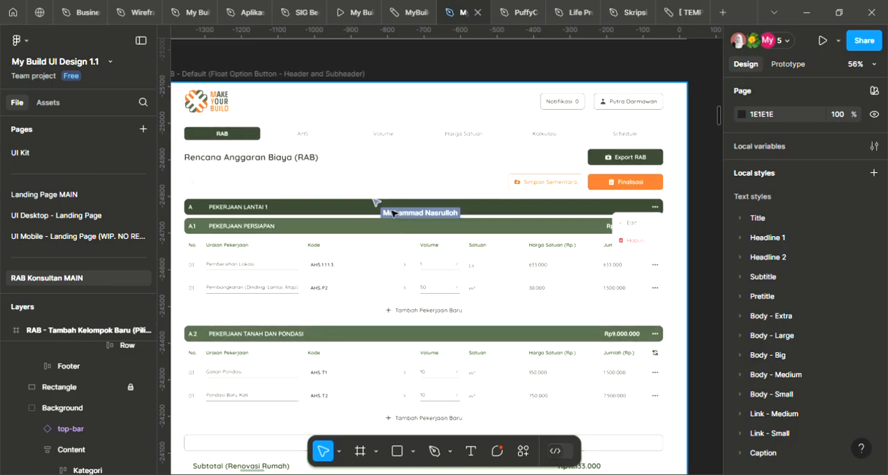
{"action": "scroll", "coordinate": [375, 202], "scroll_direction": "down", "scroll_amount": 1, "text": "ctrl"}
{"action": "key", "text": "c"}
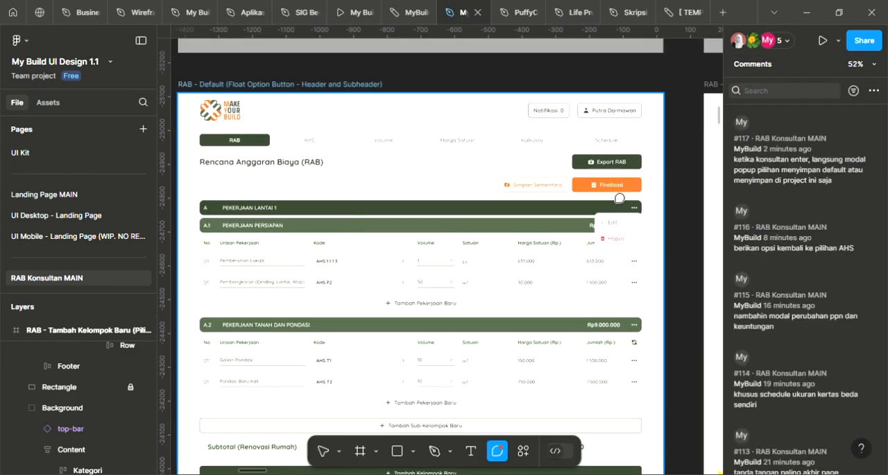
{"action": "key", "text": "Escape"}
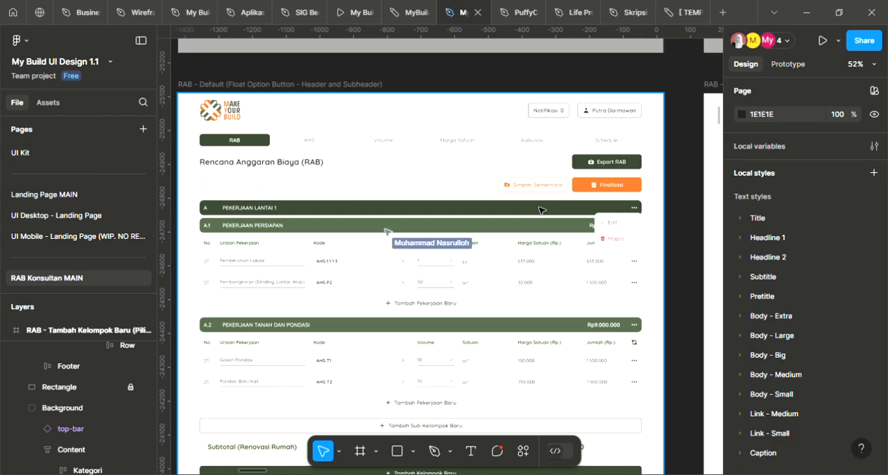
{"action": "left_click_drag", "start_coordinate": [556, 171], "coordinate": [581, 168]}
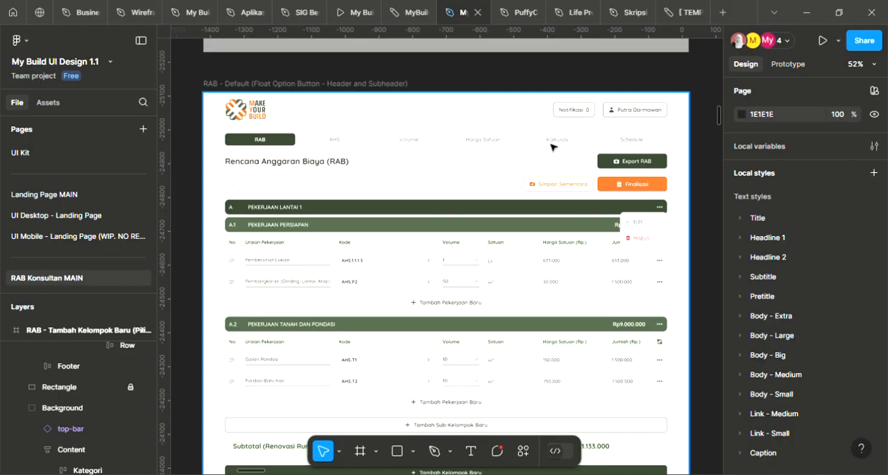
{"action": "scroll", "coordinate": [551, 148], "scroll_direction": "down", "scroll_amount": 5}
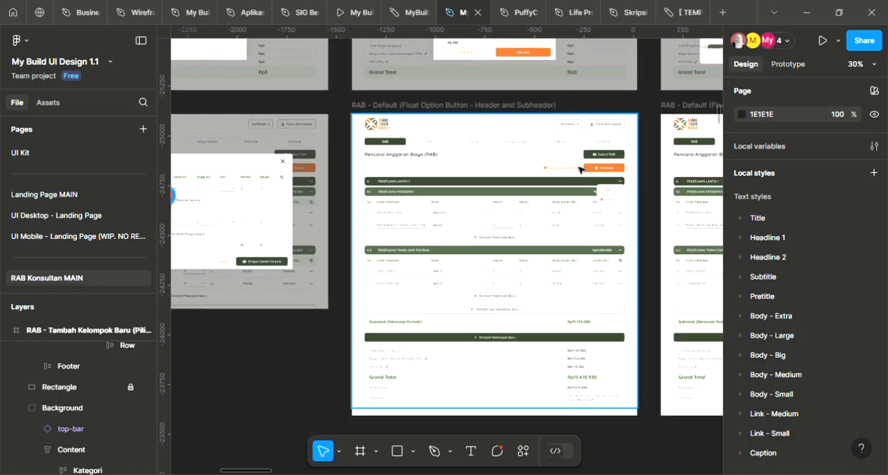
Compare the AHS - Default (Empty state) frame with the AHS - Default list frame in the RAB Konsultan - AHS section
{"action": "scroll", "coordinate": [594, 156], "scroll_direction": "down", "scroll_amount": 2}
{"action": "left_click_drag", "start_coordinate": [593, 186], "coordinate": [334, 362]}
{"action": "scroll", "coordinate": [379, 234], "scroll_direction": "down", "scroll_amount": 5}
{"action": "scroll", "coordinate": [392, 217], "scroll_direction": "down", "scroll_amount": 5}
{"action": "left_click_drag", "start_coordinate": [402, 295], "coordinate": [606, 106]}
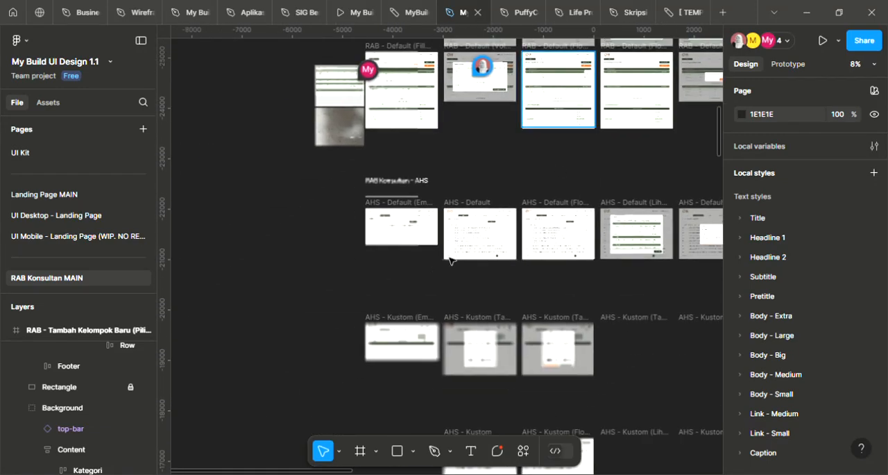
{"action": "scroll", "coordinate": [386, 229], "scroll_direction": "up", "scroll_amount": 3}
{"action": "scroll", "coordinate": [384, 211], "scroll_direction": "up", "scroll_amount": 6}
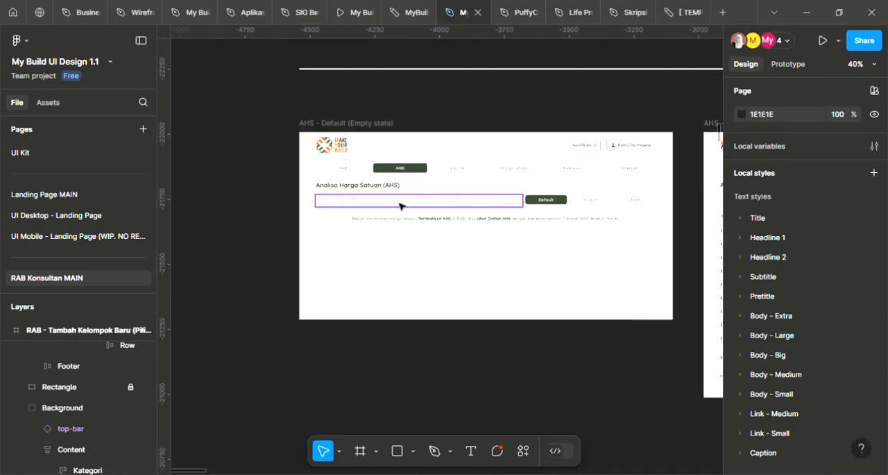
{"action": "scroll", "coordinate": [476, 239], "scroll_direction": "up", "scroll_amount": 2}
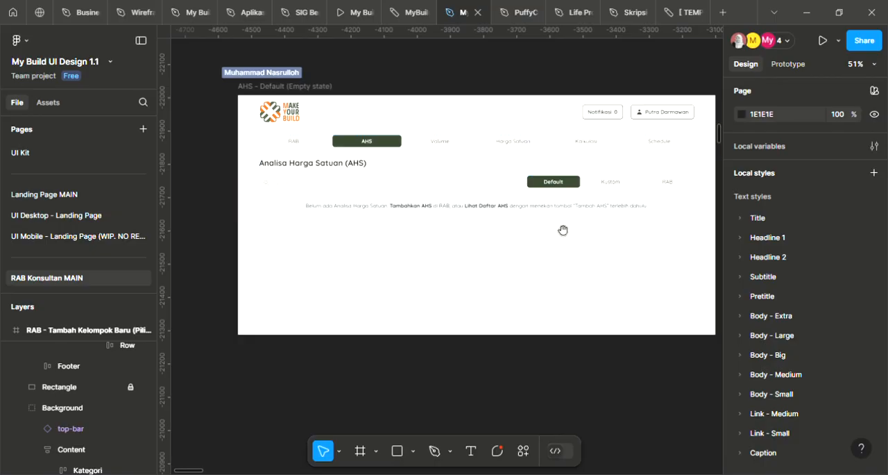
{"action": "left_click_drag", "start_coordinate": [596, 235], "coordinate": [469, 239]}
{"action": "left_click_drag", "start_coordinate": [639, 239], "coordinate": [321, 246]}
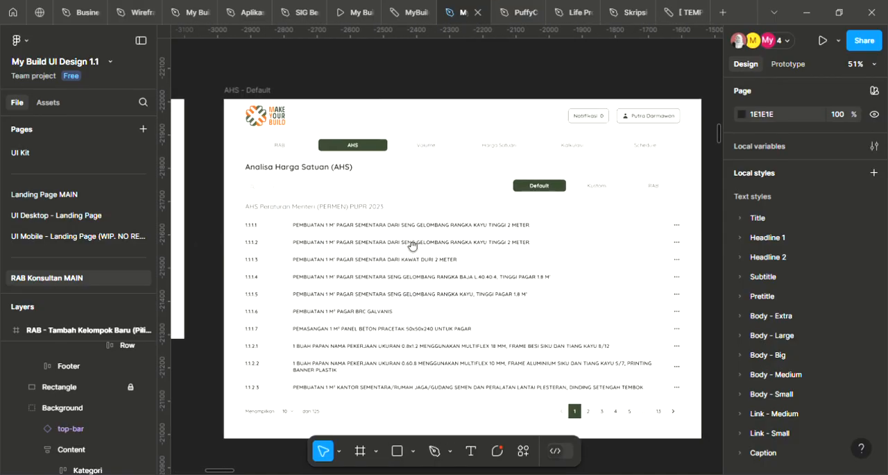
{"action": "scroll", "coordinate": [545, 242], "scroll_direction": "left", "scroll_amount": 10}
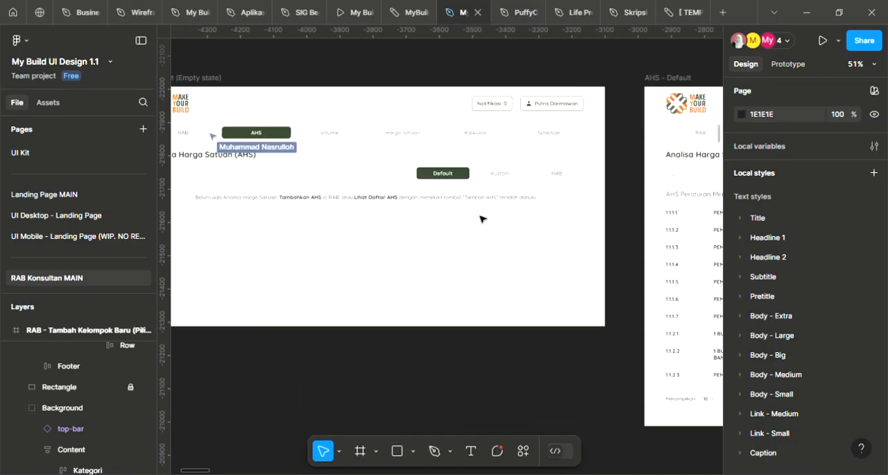
Examine the Default, Kustom and RAB sub-tabs in the AHS - Default (Empty state) frame against those in the AHS - Default list frame
{"action": "scroll", "coordinate": [428, 226], "scroll_direction": "up", "scroll_amount": 2}
{"action": "scroll", "coordinate": [425, 222], "scroll_direction": "left", "scroll_amount": 3}
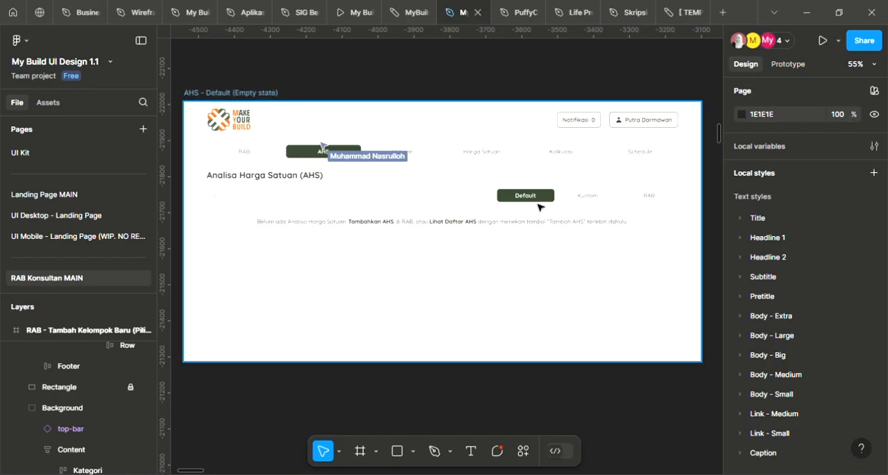
{"action": "scroll", "coordinate": [549, 195], "scroll_direction": "down", "scroll_amount": 2}
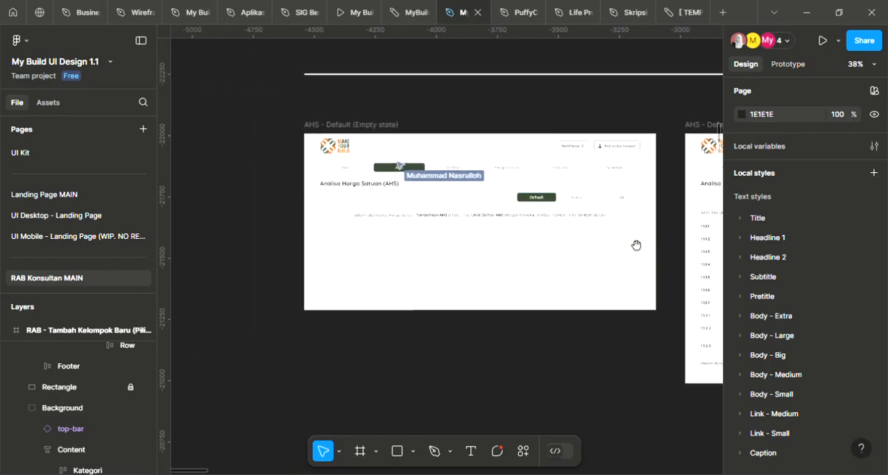
{"action": "scroll", "coordinate": [631, 246], "scroll_direction": "right", "scroll_amount": 5}
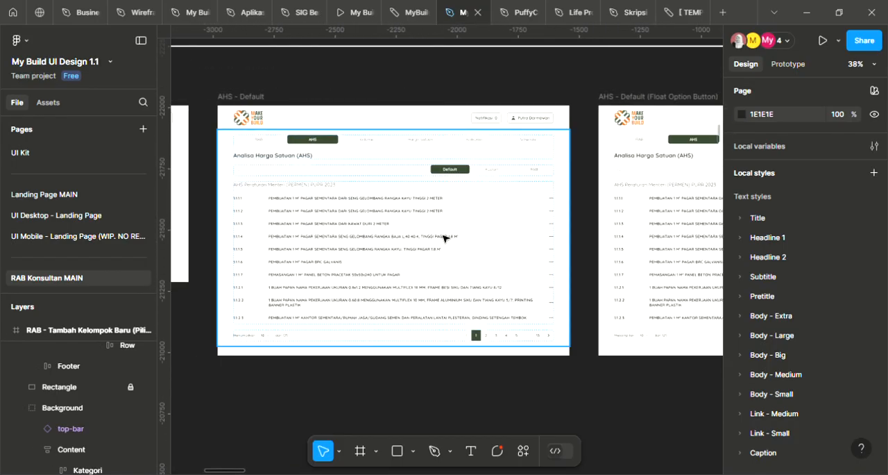
{"action": "scroll", "coordinate": [416, 252], "scroll_direction": "right", "scroll_amount": 4}
{"action": "left_click_drag", "start_coordinate": [254, 255], "coordinate": [420, 254]}
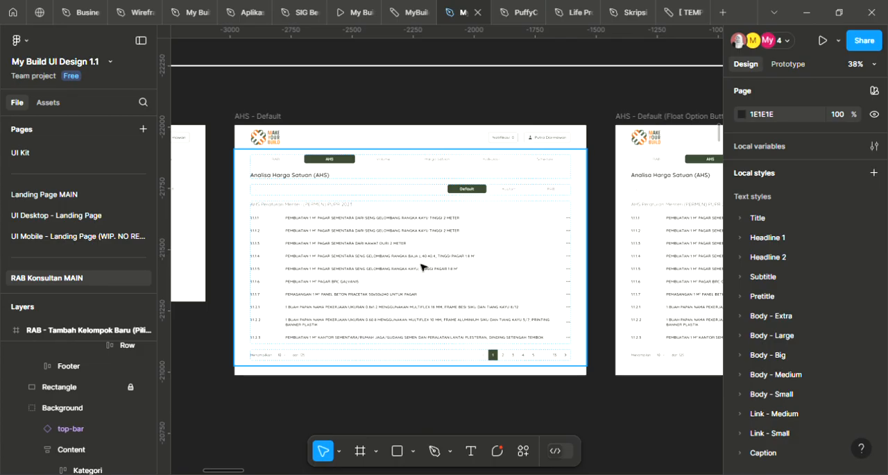
{"action": "scroll", "coordinate": [493, 215], "scroll_direction": "up", "scroll_amount": 1}
{"action": "left_click_drag", "start_coordinate": [208, 236], "coordinate": [451, 225]}
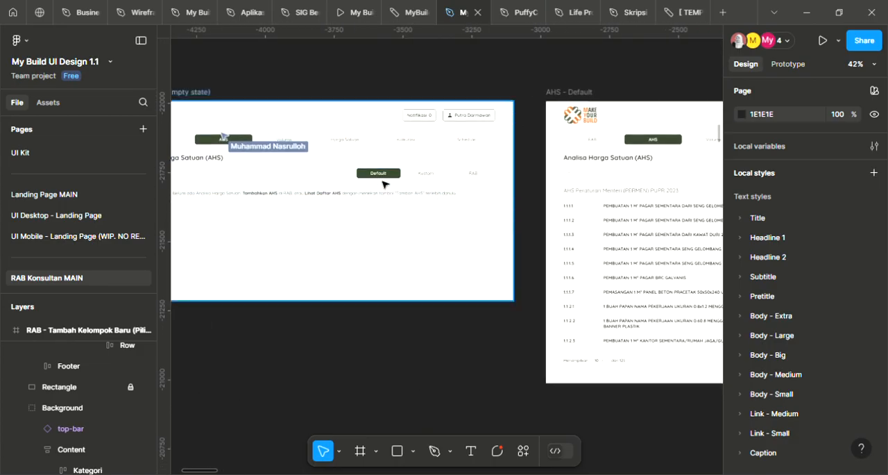
{"action": "left_click_drag", "start_coordinate": [384, 183], "coordinate": [447, 190]}
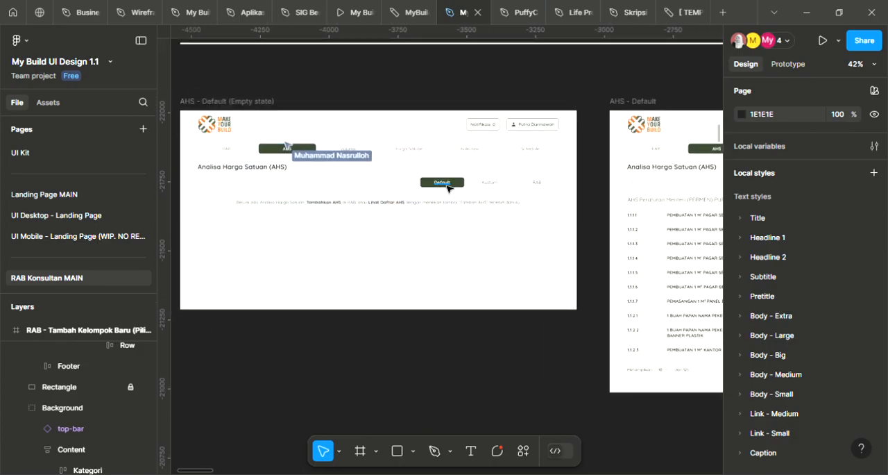
Swap the outer sub-tab labels in the AHS - Default (Empty state) frame, making the highlighted one RAB and the last one Default
{"action": "left_click", "coordinate": [448, 186], "text": "ctrl"}
{"action": "double_click", "coordinate": [450, 187]}
{"action": "type", "text": "RAB"}
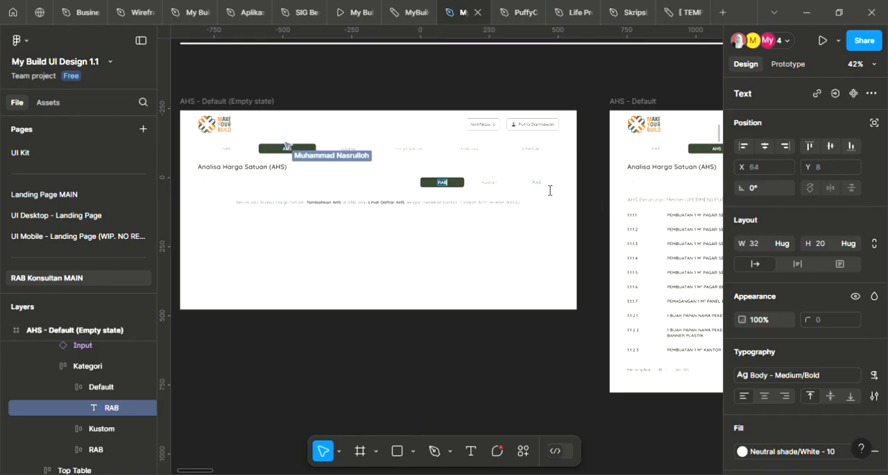
{"action": "left_click", "coordinate": [540, 183]}
{"action": "type", "text": "Default"}
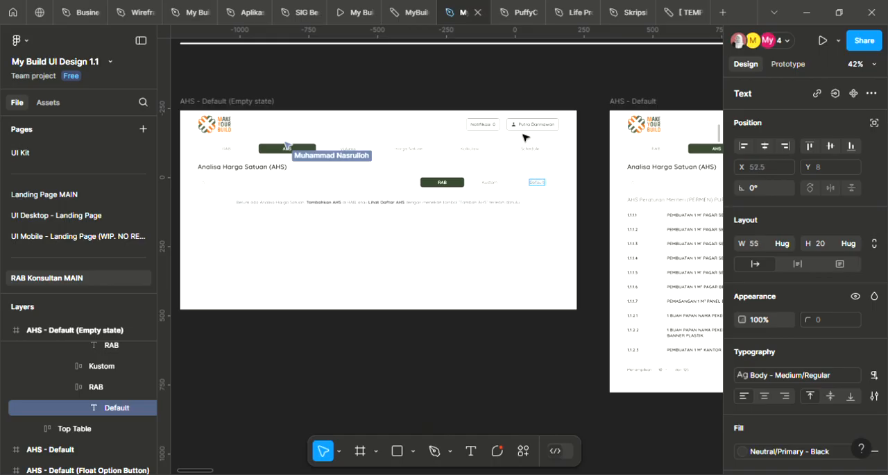
{"action": "left_click", "coordinate": [521, 143]}
Look over the relabelled empty-state frame and inspect the list and option menu in the AHS - Default (Float Option Button) frame
{"action": "left_click_drag", "start_coordinate": [660, 245], "coordinate": [688, 243]}
{"action": "scroll", "coordinate": [432, 206], "scroll_direction": "up", "scroll_amount": 1}
{"action": "scroll", "coordinate": [479, 231], "scroll_direction": "left", "scroll_amount": 2}
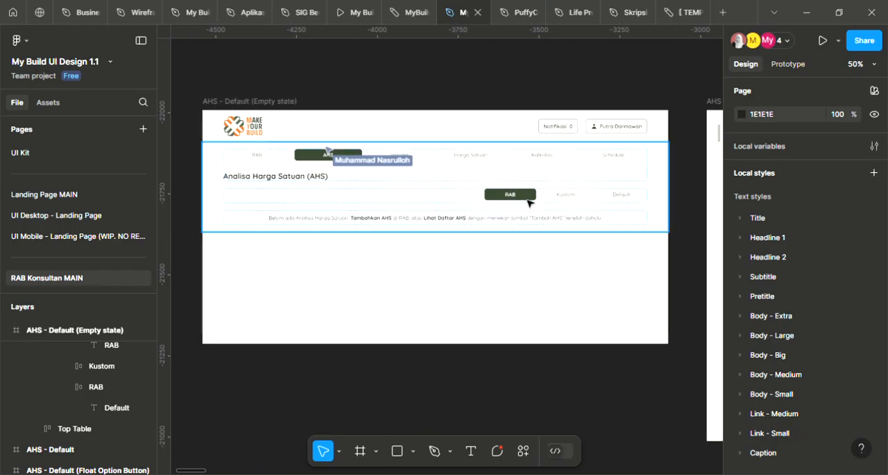
{"action": "scroll", "coordinate": [521, 104], "scroll_direction": "down", "scroll_amount": 3}
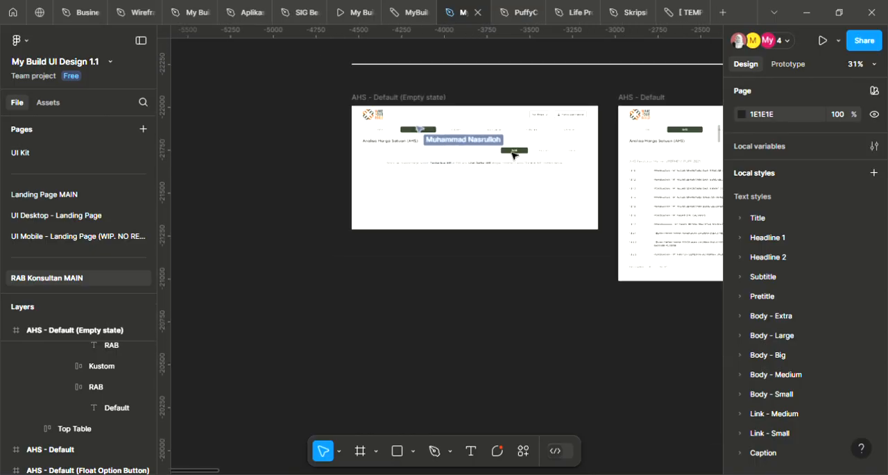
{"action": "left_click_drag", "start_coordinate": [641, 186], "coordinate": [302, 169]}
{"action": "left_click_drag", "start_coordinate": [610, 168], "coordinate": [329, 174]}
{"action": "left_click_drag", "start_coordinate": [638, 179], "coordinate": [657, 192]}
{"action": "scroll", "coordinate": [383, 166], "scroll_direction": "up", "scroll_amount": 2}
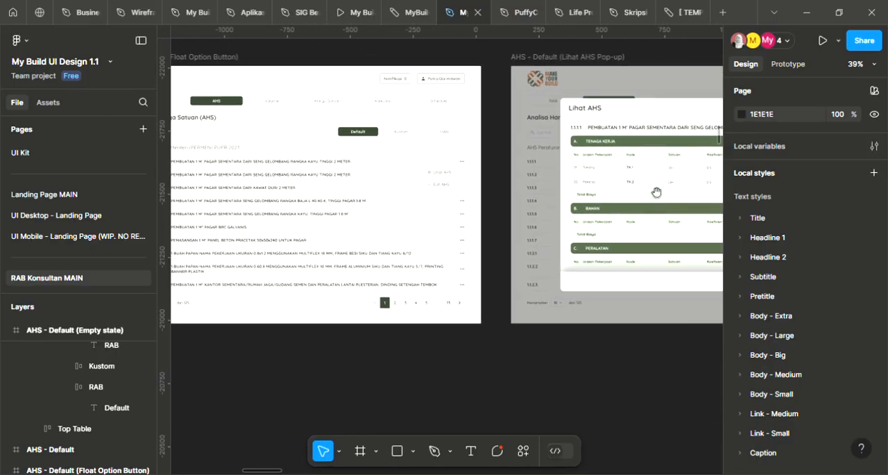
{"action": "left_click_drag", "start_coordinate": [476, 193], "coordinate": [584, 206]}
{"action": "scroll", "coordinate": [367, 169], "scroll_direction": "up", "scroll_amount": 2}
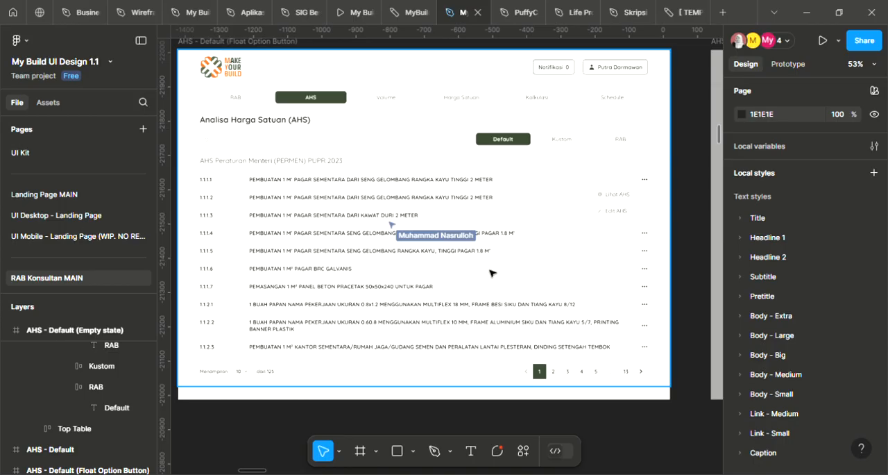
{"action": "scroll", "coordinate": [541, 276], "scroll_direction": "down", "scroll_amount": 2, "text": "ctrl"}
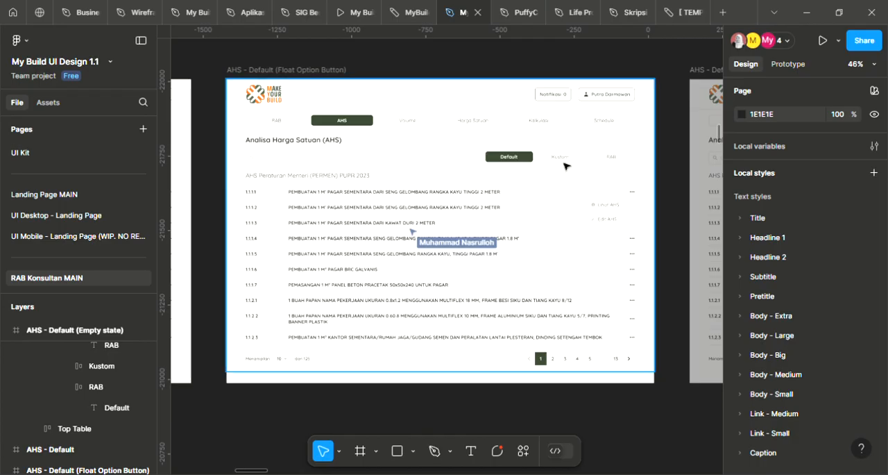
{"action": "scroll", "coordinate": [551, 189], "scroll_direction": "left", "scroll_amount": 10}
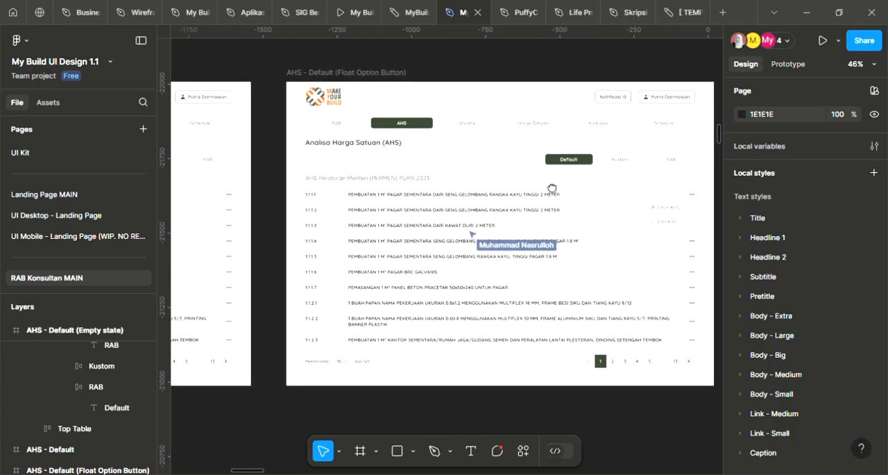
{"action": "scroll", "coordinate": [668, 202], "scroll_direction": "left", "scroll_amount": 6}
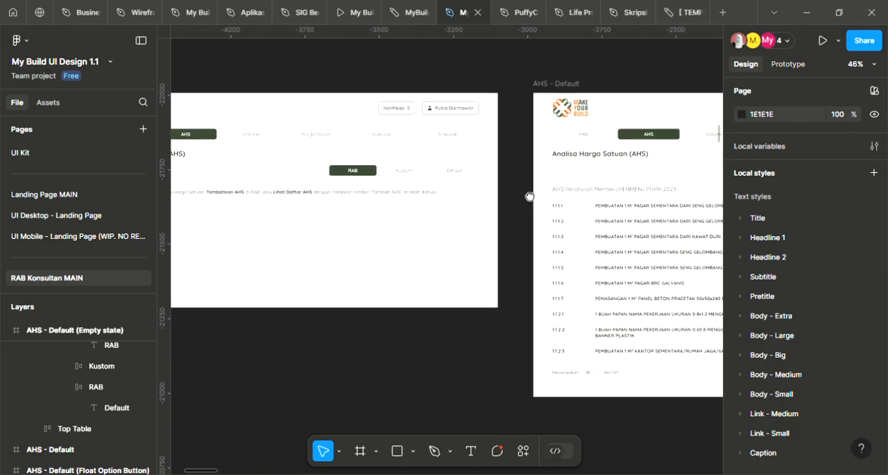
Add the comment "ada juga pemberitahuan bahwa ahs belum ada yang di custom, silahkan...." beside the Kustom sub-tab of the AHS empty-state frame
{"action": "key", "text": "c"}
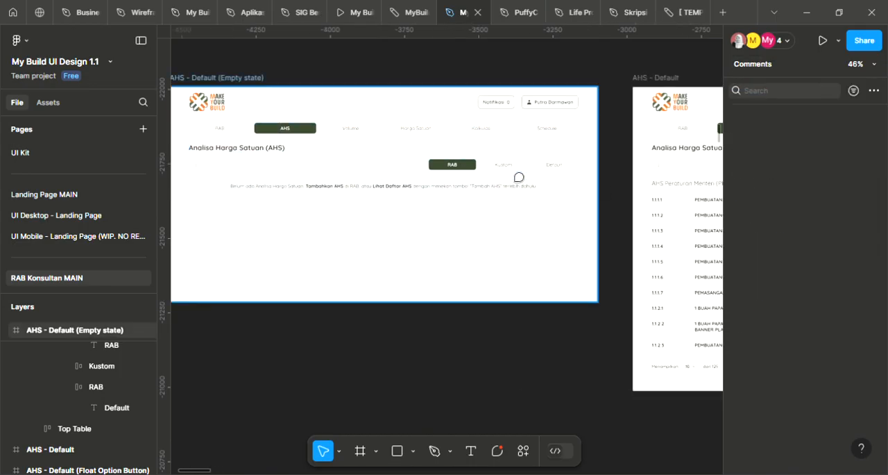
{"action": "left_click", "coordinate": [519, 177]}
{"action": "type", "text": "ada jug"}
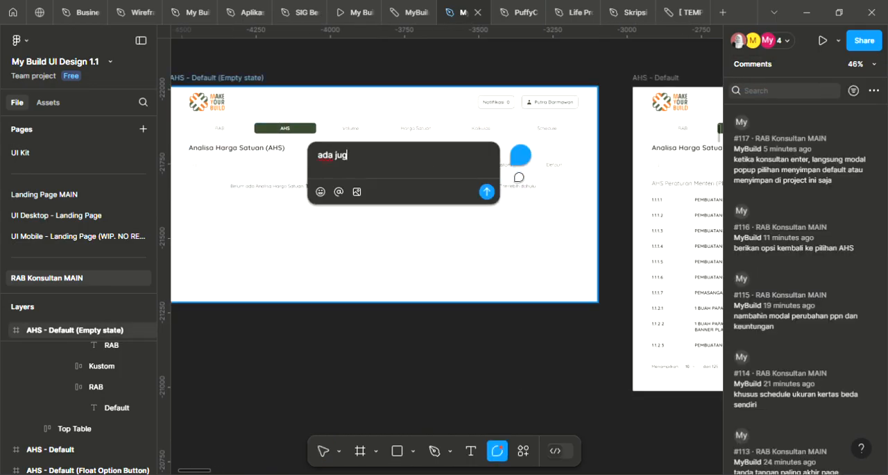
{"action": "type", "text": "a pemberitahuan "}
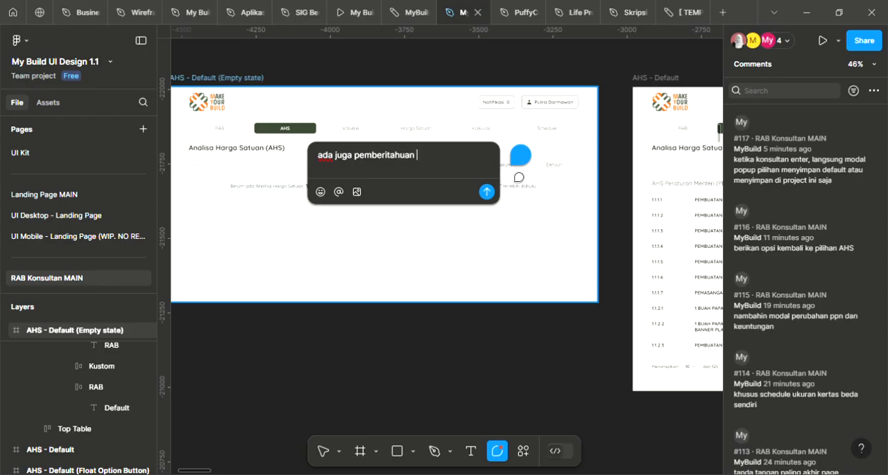
{"action": "type", "text": "bahwa ahs belum ya"}
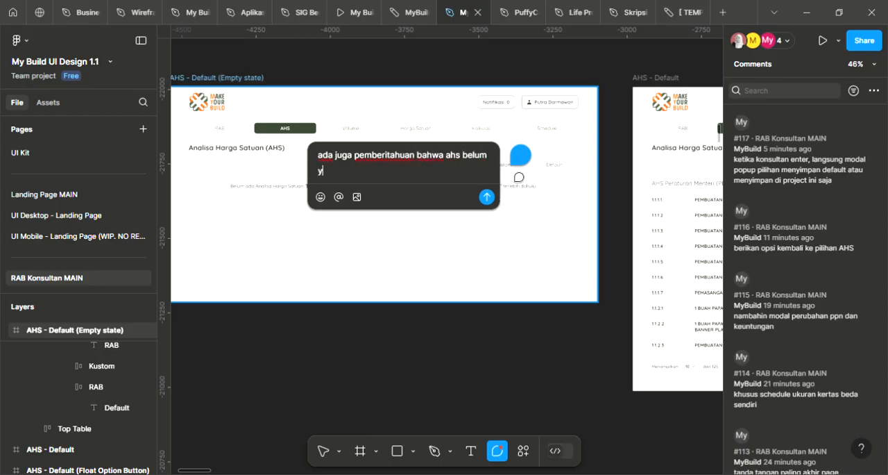
{"action": "key", "text": "BackSpace"}
{"action": "key", "text": "BackSpace"}
{"action": "type", "text": "ada yang di custom, silahkan"}
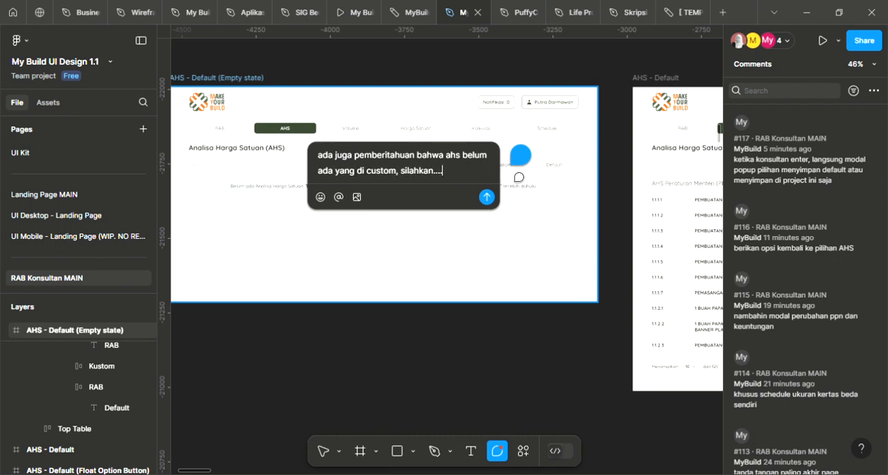
{"action": "type", "text": "...."}
{"action": "key", "text": "Return"}
{"action": "key", "text": "Escape"}
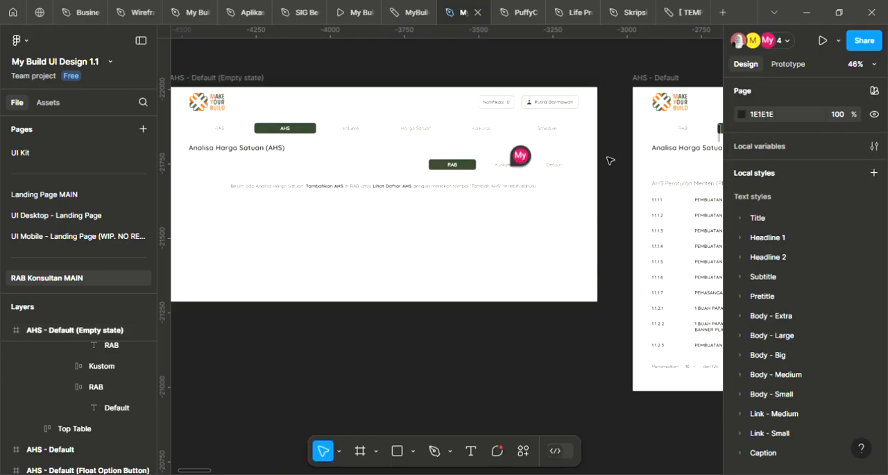
Review the AHS - Default list rows and sub-tabs together with the cost breakdown in the Lihat AHS Pop-up frame
{"action": "scroll", "coordinate": [610, 161], "scroll_direction": "right", "scroll_amount": 10}
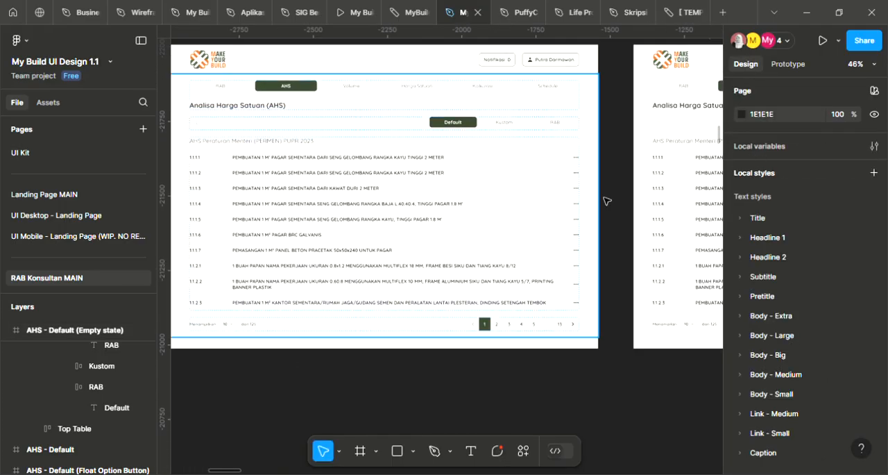
{"action": "scroll", "coordinate": [541, 196], "scroll_direction": "left", "scroll_amount": 6}
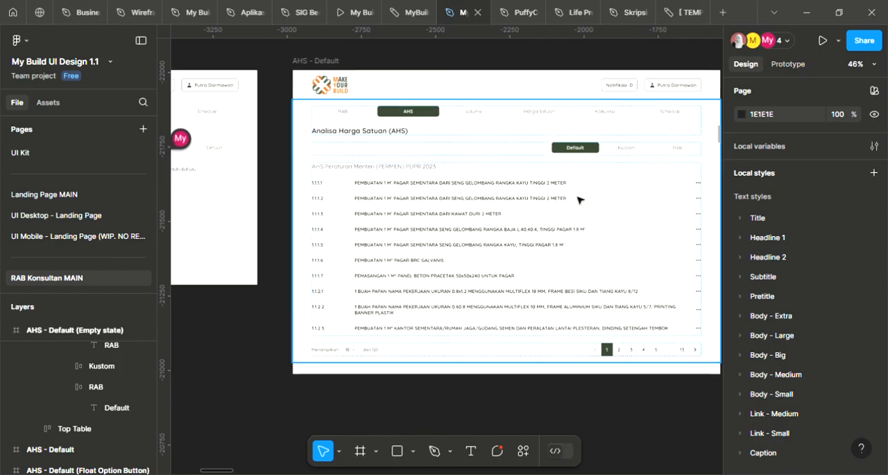
{"action": "scroll", "coordinate": [580, 200], "scroll_direction": "up", "scroll_amount": 3}
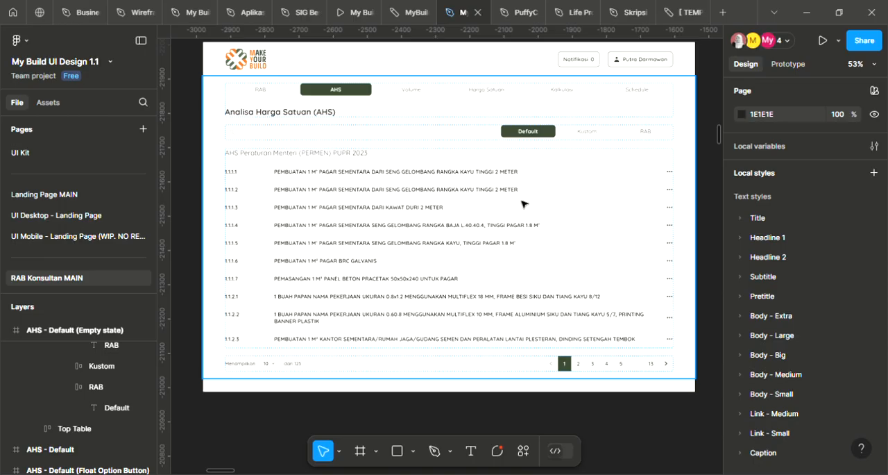
{"action": "left_click_drag", "start_coordinate": [538, 211], "coordinate": [238, 220]}
{"action": "left_click_drag", "start_coordinate": [576, 217], "coordinate": [186, 223]}
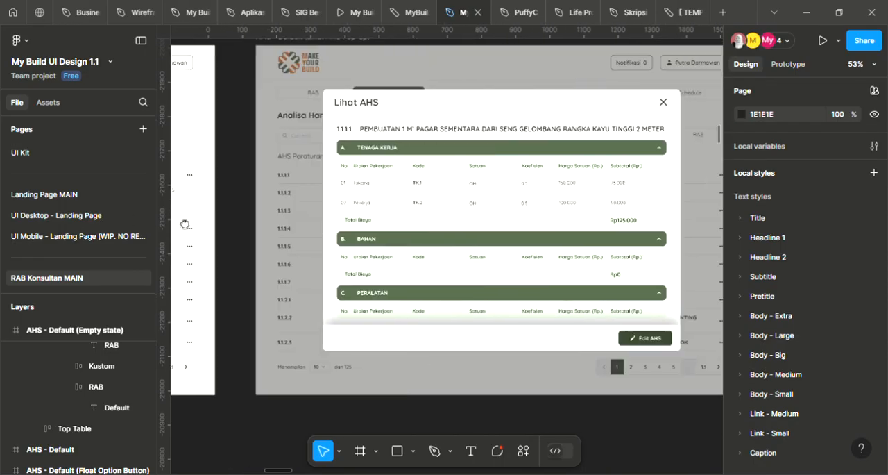
{"action": "scroll", "coordinate": [409, 224], "scroll_direction": "down", "scroll_amount": 2}
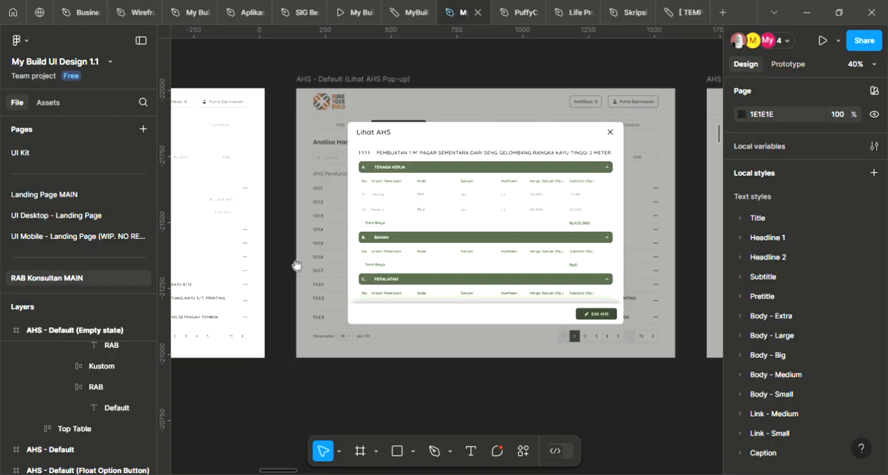
{"action": "left_click_drag", "start_coordinate": [296, 265], "coordinate": [578, 244]}
{"action": "left_click_drag", "start_coordinate": [373, 243], "coordinate": [574, 254]}
{"action": "left_click_drag", "start_coordinate": [347, 204], "coordinate": [506, 195]}
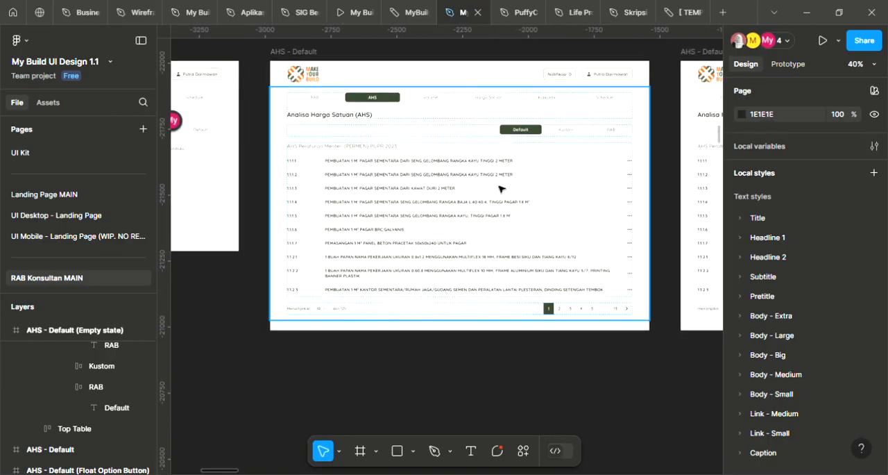
{"action": "scroll", "coordinate": [497, 169], "scroll_direction": "up", "scroll_amount": 3}
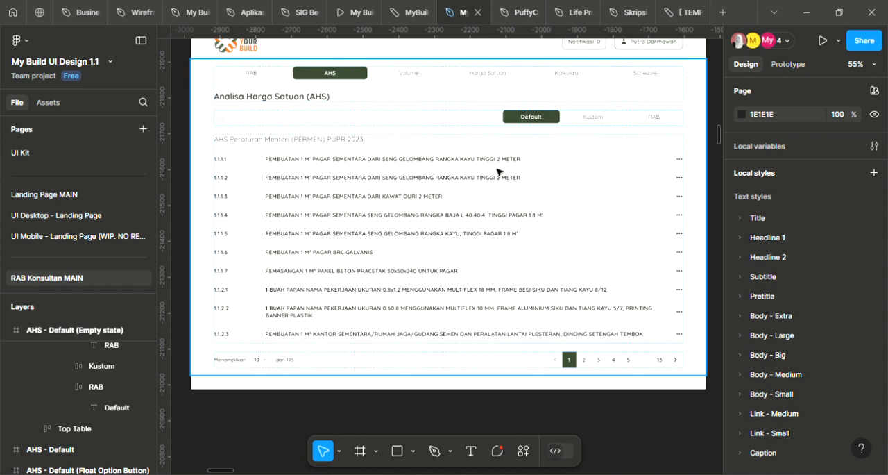
{"action": "scroll", "coordinate": [519, 123], "scroll_direction": "up", "scroll_amount": 1}
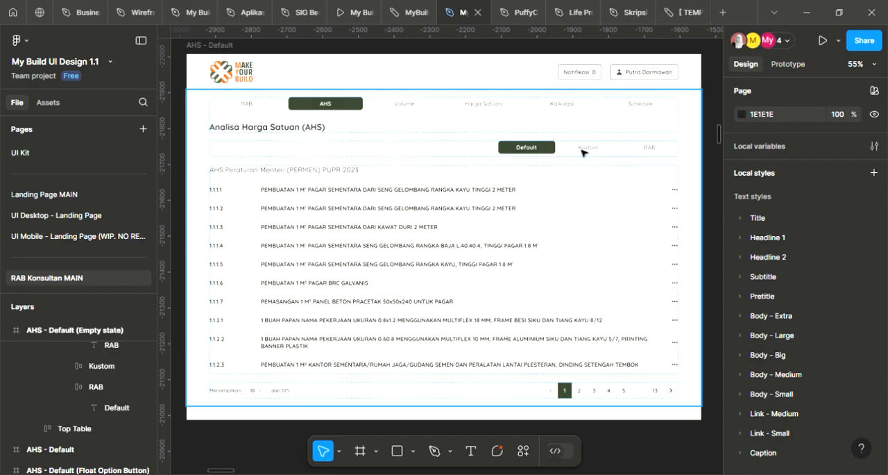
{"action": "scroll", "coordinate": [650, 148], "scroll_direction": "down", "scroll_amount": 1}
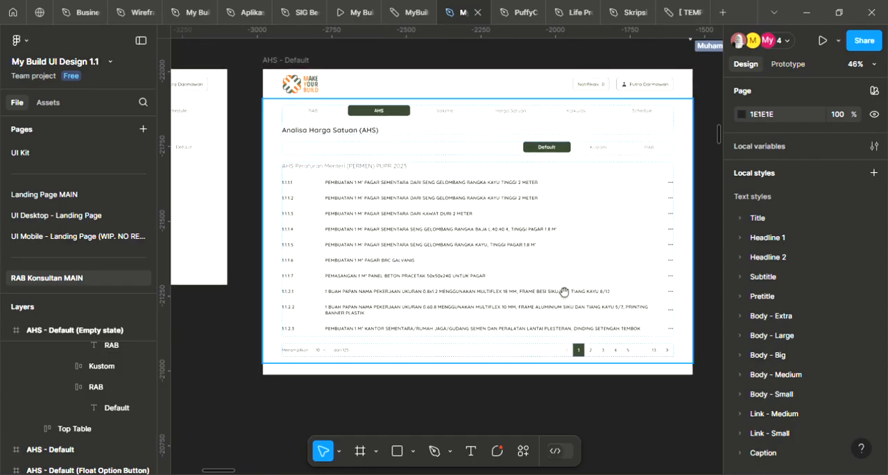
Look through the Edit AHS frames and examine the Tenaga Kerja and Bahan tables in the Edit AHS - Not edited pop-up
{"action": "left_click_drag", "start_coordinate": [538, 286], "coordinate": [307, 246]}
{"action": "scroll", "coordinate": [444, 228], "scroll_direction": "down", "scroll_amount": 2}
{"action": "left_click_drag", "start_coordinate": [653, 227], "coordinate": [382, 216]}
{"action": "left_click_drag", "start_coordinate": [715, 214], "coordinate": [358, 197]}
{"action": "scroll", "coordinate": [381, 175], "scroll_direction": "up", "scroll_amount": 1}
{"action": "scroll", "coordinate": [466, 183], "scroll_direction": "down", "scroll_amount": 3}
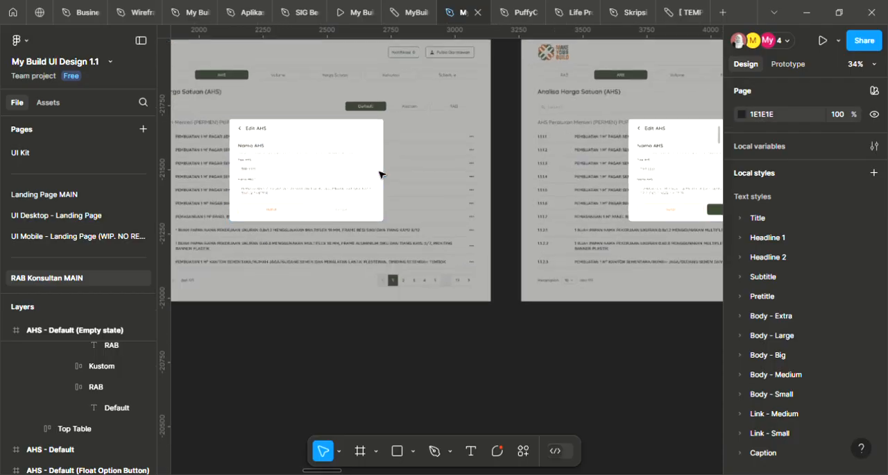
{"action": "left_click_drag", "start_coordinate": [525, 193], "coordinate": [169, 218]}
{"action": "left_click_drag", "start_coordinate": [563, 214], "coordinate": [478, 171]}
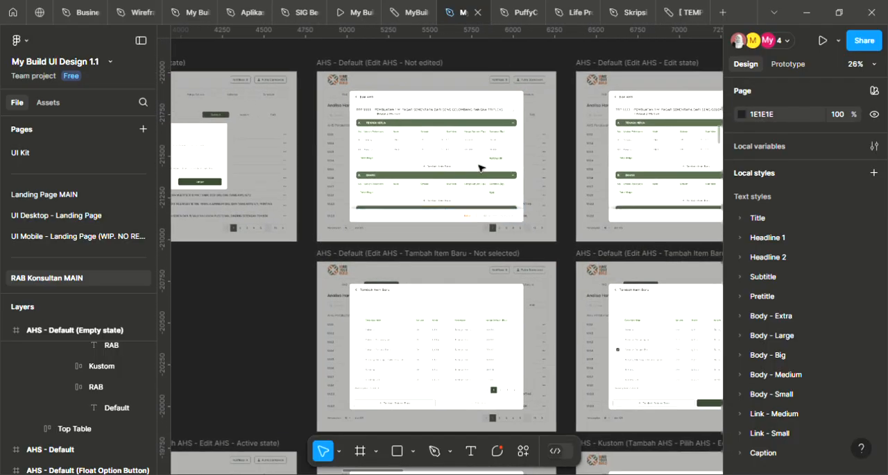
{"action": "scroll", "coordinate": [469, 155], "scroll_direction": "up", "scroll_amount": 3}
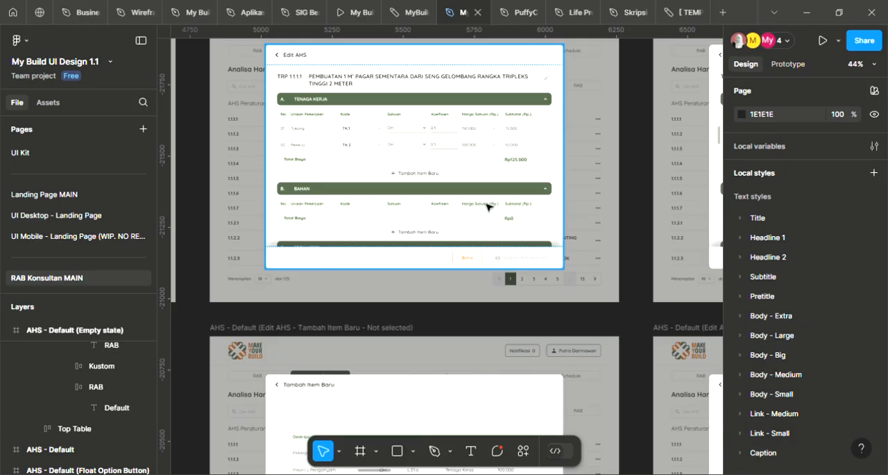
{"action": "scroll", "coordinate": [495, 201], "scroll_direction": "down", "scroll_amount": 2}
{"action": "left_click_drag", "start_coordinate": [501, 203], "coordinate": [353, 208]}
{"action": "scroll", "coordinate": [330, 159], "scroll_direction": "up", "scroll_amount": 3}
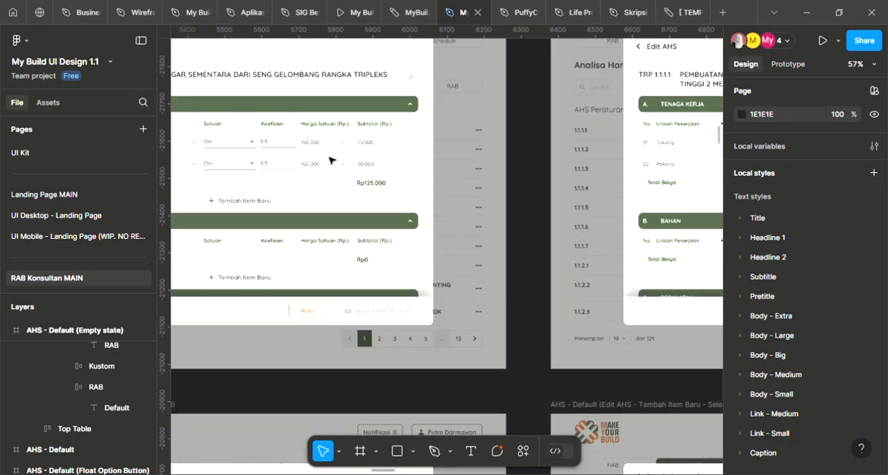
{"action": "left_click_drag", "start_coordinate": [330, 159], "coordinate": [506, 193]}
{"action": "scroll", "coordinate": [495, 183], "scroll_direction": "down", "scroll_amount": 3}
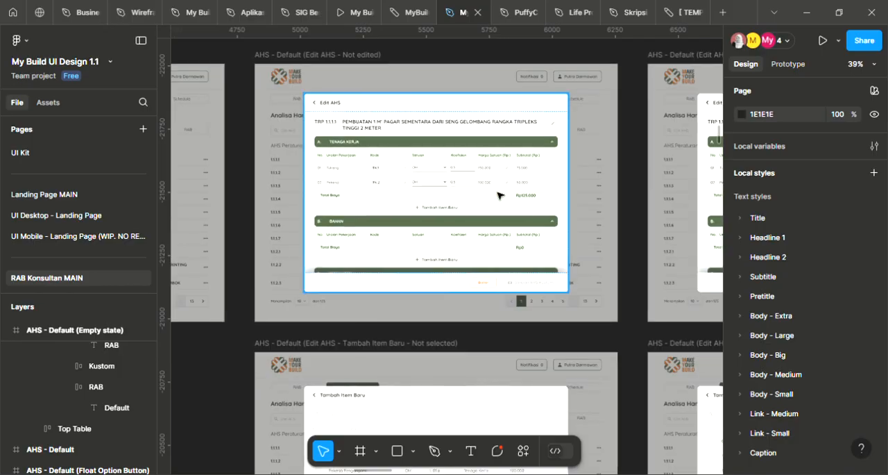
Look over the Edit AHS and Tambah Item Baru frames, and inspect the option menu in the AHS - Default (Float Option Button) frame
{"action": "scroll", "coordinate": [623, 231], "scroll_direction": "down", "scroll_amount": 1}
{"action": "left_click_drag", "start_coordinate": [628, 285], "coordinate": [246, 199]}
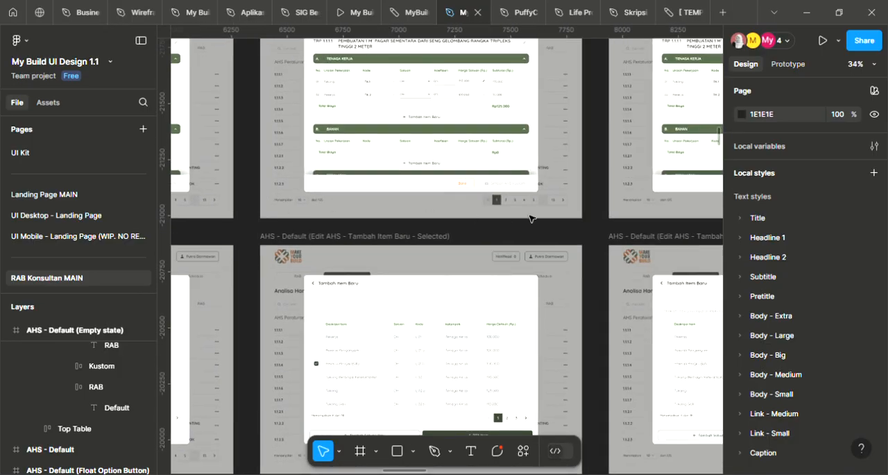
{"action": "scroll", "coordinate": [476, 170], "scroll_direction": "down", "scroll_amount": 2}
{"action": "left_click_drag", "start_coordinate": [437, 192], "coordinate": [544, 269]}
{"action": "left_click_drag", "start_coordinate": [282, 217], "coordinate": [531, 238]}
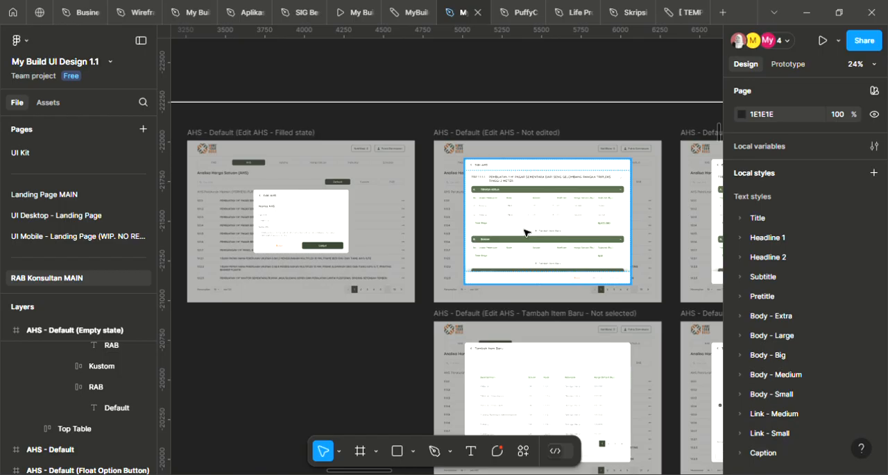
{"action": "left_click_drag", "start_coordinate": [271, 243], "coordinate": [475, 242]}
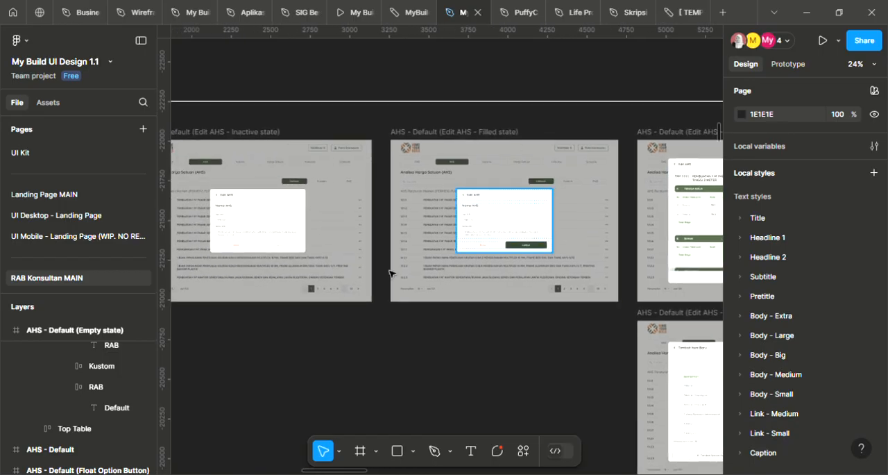
{"action": "left_click_drag", "start_coordinate": [344, 283], "coordinate": [435, 276]}
{"action": "left_click_drag", "start_coordinate": [373, 287], "coordinate": [559, 281]}
{"action": "mouse_move", "coordinate": [358, 270]}
{"action": "left_mouse_down"}
{"action": "mouse_move", "coordinate": [581, 270]}
{"action": "mouse_move", "coordinate": [577, 265]}
{"action": "left_mouse_up"}
{"action": "scroll", "coordinate": [528, 208], "scroll_direction": "up", "scroll_amount": 3}
{"action": "scroll", "coordinate": [522, 168], "scroll_direction": "up", "scroll_amount": 1}
{"action": "left_click_drag", "start_coordinate": [533, 176], "coordinate": [506, 184]}
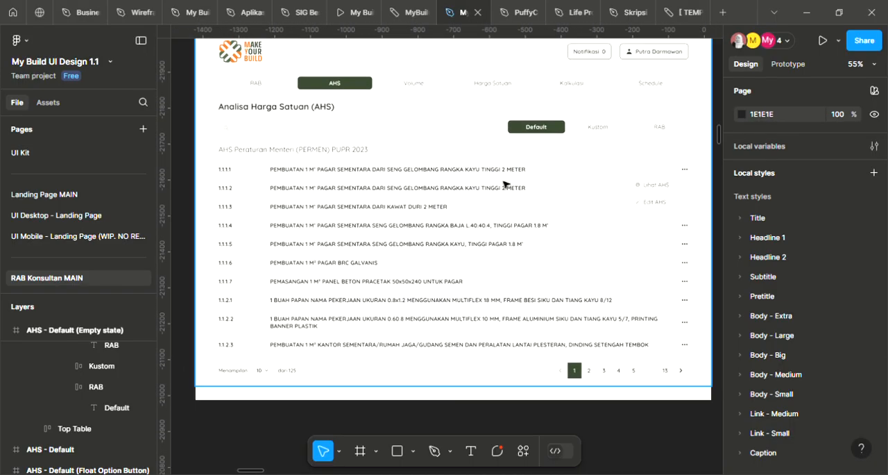
Follow the Edit AHS flow to its Success state frame and examine the success alert and the AHS Kustom list
{"action": "scroll", "coordinate": [541, 183], "scroll_direction": "down", "scroll_amount": 3}
{"action": "scroll", "coordinate": [616, 223], "scroll_direction": "down", "scroll_amount": 3}
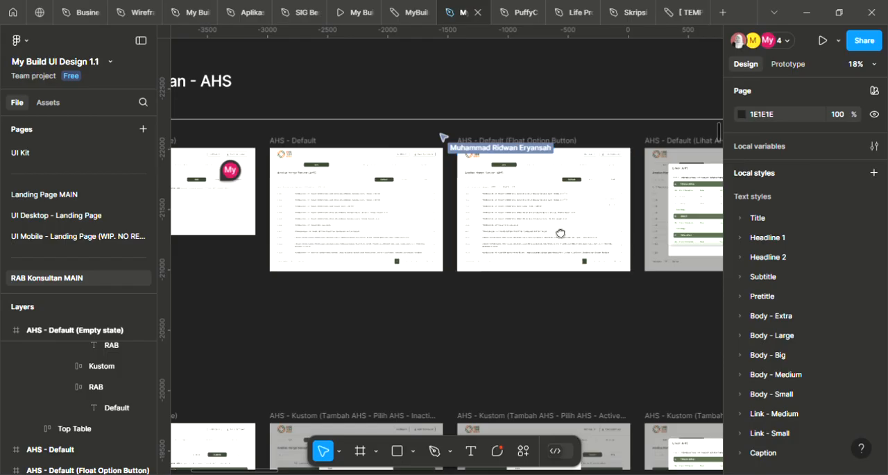
{"action": "left_click_drag", "start_coordinate": [605, 243], "coordinate": [272, 221]}
{"action": "left_click_drag", "start_coordinate": [650, 242], "coordinate": [370, 206]}
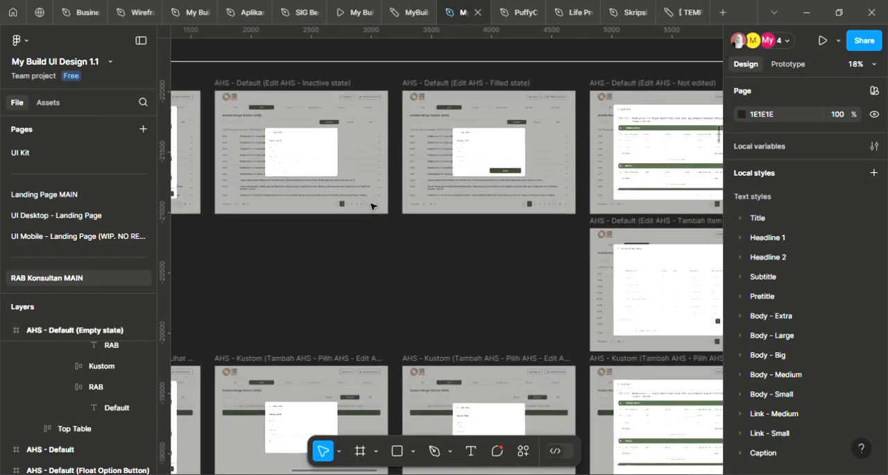
{"action": "left_click_drag", "start_coordinate": [645, 209], "coordinate": [188, 194]}
{"action": "left_click_drag", "start_coordinate": [583, 204], "coordinate": [319, 204]}
{"action": "scroll", "coordinate": [525, 127], "scroll_direction": "up", "scroll_amount": 5}
{"action": "scroll", "coordinate": [554, 174], "scroll_direction": "up", "scroll_amount": 2}
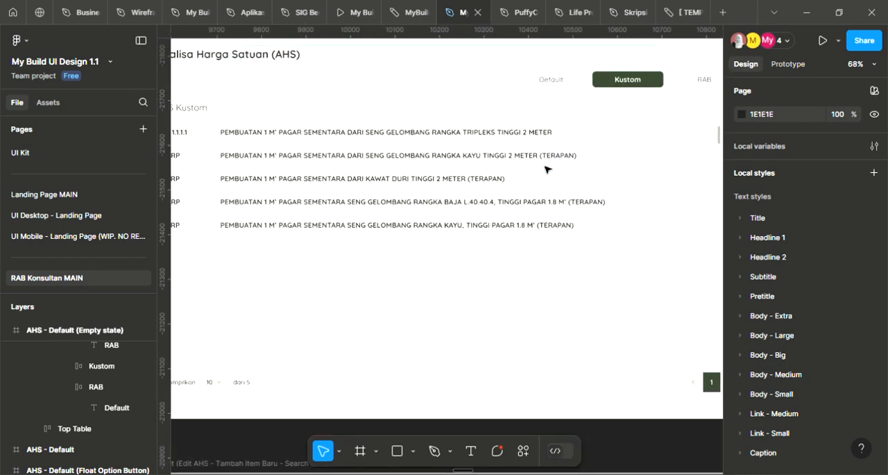
{"action": "scroll", "coordinate": [547, 169], "scroll_direction": "down", "scroll_amount": 1}
{"action": "left_click_drag", "start_coordinate": [550, 173], "coordinate": [540, 212]}
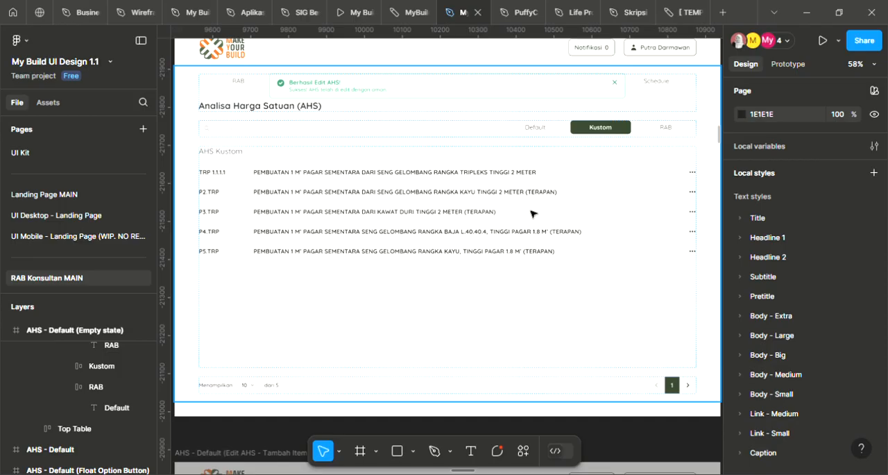
{"action": "scroll", "coordinate": [530, 208], "scroll_direction": "down", "scroll_amount": 3}
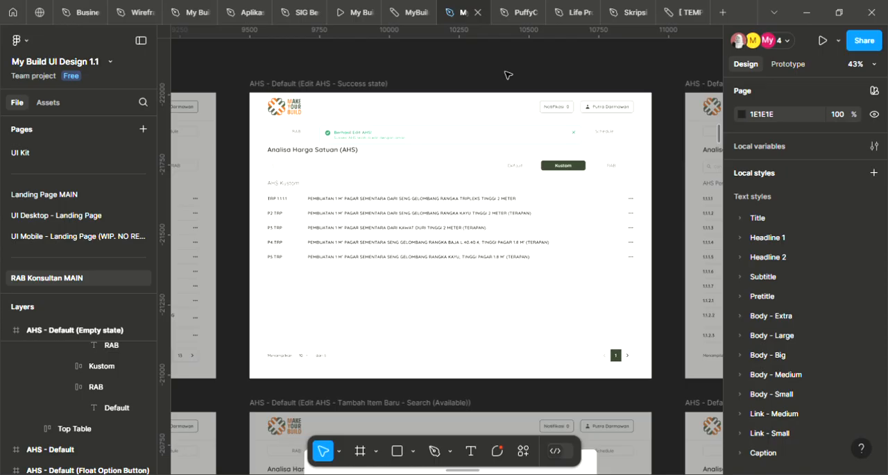
{"action": "scroll", "coordinate": [401, 159], "scroll_direction": "up", "scroll_amount": 3}
{"action": "scroll", "coordinate": [551, 219], "scroll_direction": "down", "scroll_amount": 1}
{"action": "scroll", "coordinate": [551, 221], "scroll_direction": "up", "scroll_amount": 1}
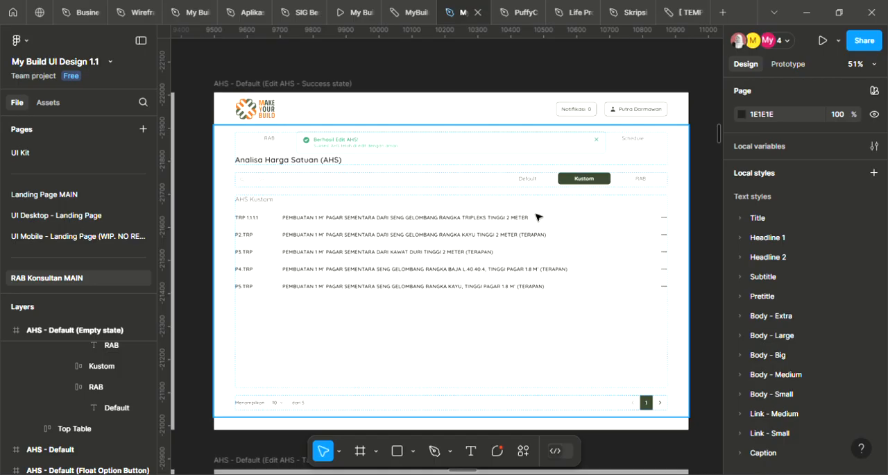
Examine the Edit AHS - Error state pop-up, including its Tenaga Kerja and Bahan tables and the Simpan AHS Kustom button
{"action": "left_click_drag", "start_coordinate": [693, 245], "coordinate": [308, 155]}
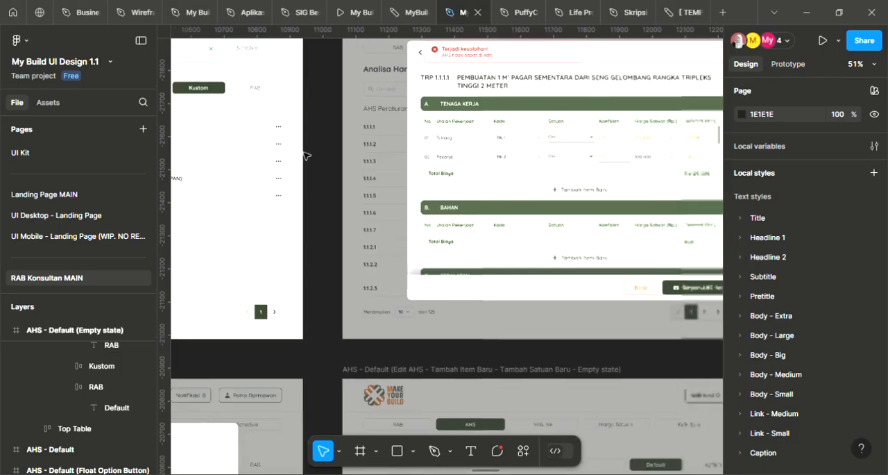
{"action": "scroll", "coordinate": [506, 162], "scroll_direction": "down", "scroll_amount": 1}
{"action": "left_click_drag", "start_coordinate": [641, 237], "coordinate": [494, 223]}
{"action": "scroll", "coordinate": [490, 240], "scroll_direction": "up", "scroll_amount": 3}
{"action": "left_click_drag", "start_coordinate": [520, 256], "coordinate": [537, 280]}
{"action": "scroll", "coordinate": [541, 268], "scroll_direction": "down", "scroll_amount": 2}
{"action": "left_click_drag", "start_coordinate": [500, 239], "coordinate": [523, 251]}
{"action": "scroll", "coordinate": [600, 274], "scroll_direction": "up", "scroll_amount": 1}
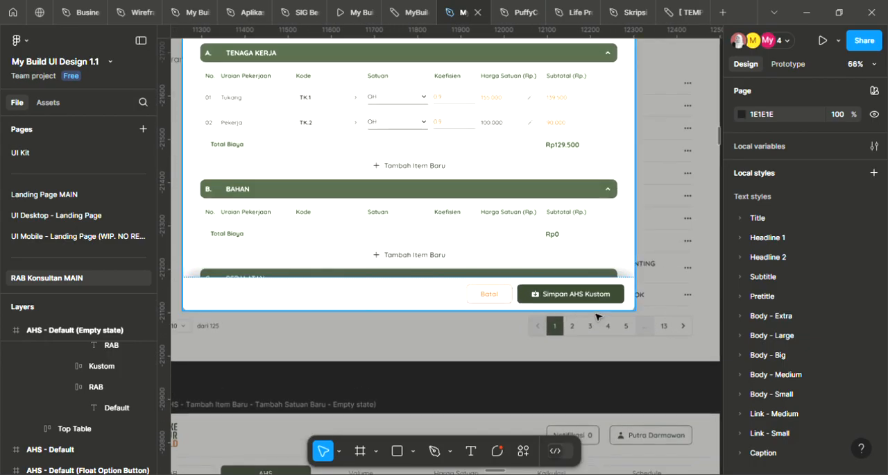
{"action": "left_click", "coordinate": [573, 298], "text": "ctrl"}
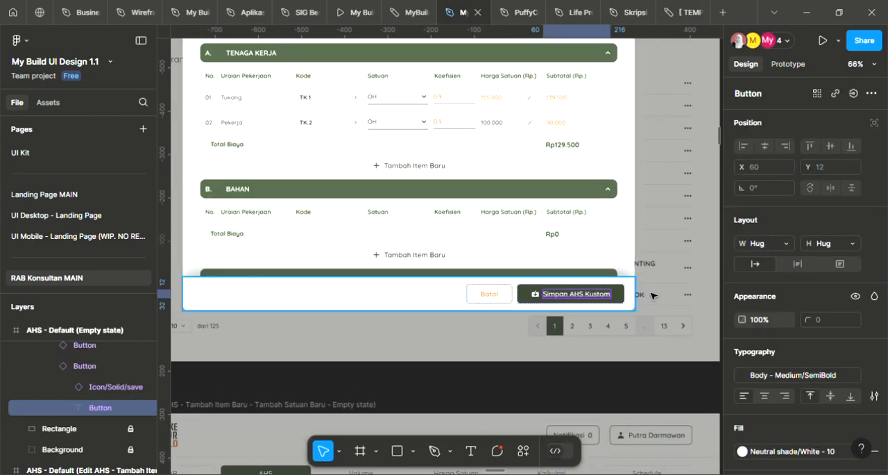
{"action": "scroll", "coordinate": [664, 284], "scroll_direction": "down", "scroll_amount": 3}
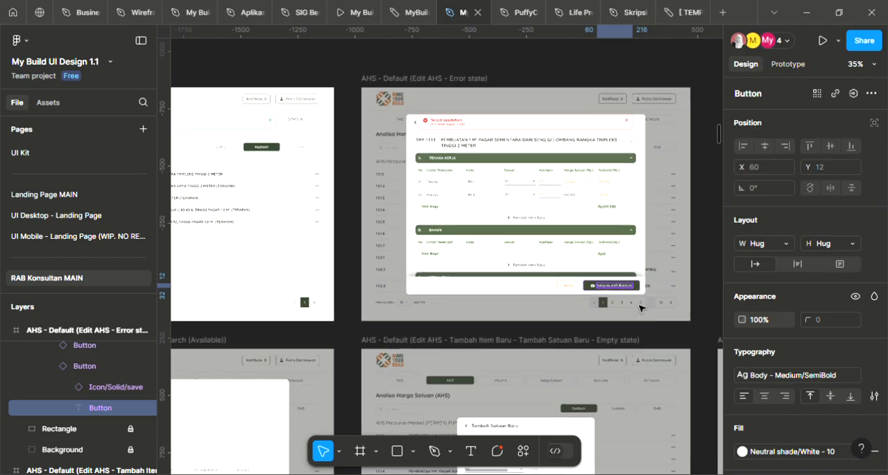
{"action": "key", "text": "Escape"}
Add the comment "update/buat ahs kustom" on the Simpan AHS Kustom button of the Edit AHS - Error state pop-up
{"action": "scroll", "coordinate": [617, 295], "scroll_direction": "up", "scroll_amount": 3}
{"action": "key", "text": "c"}
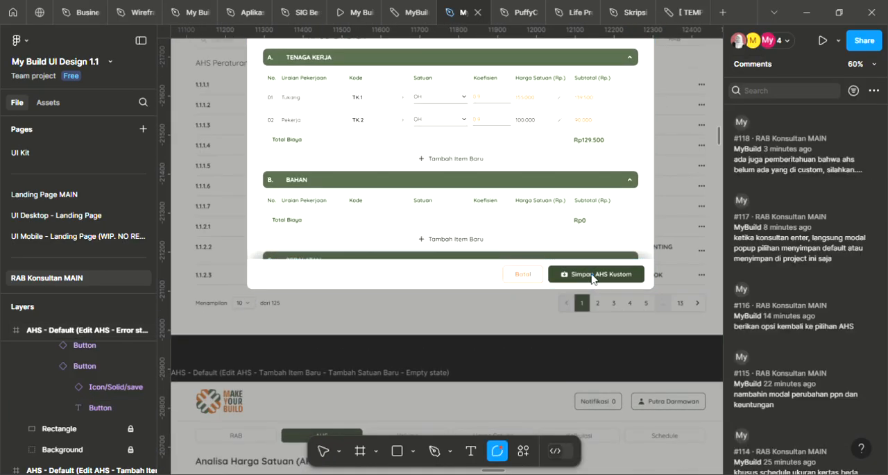
{"action": "left_click", "coordinate": [600, 287]}
{"action": "type", "text": "bua"}
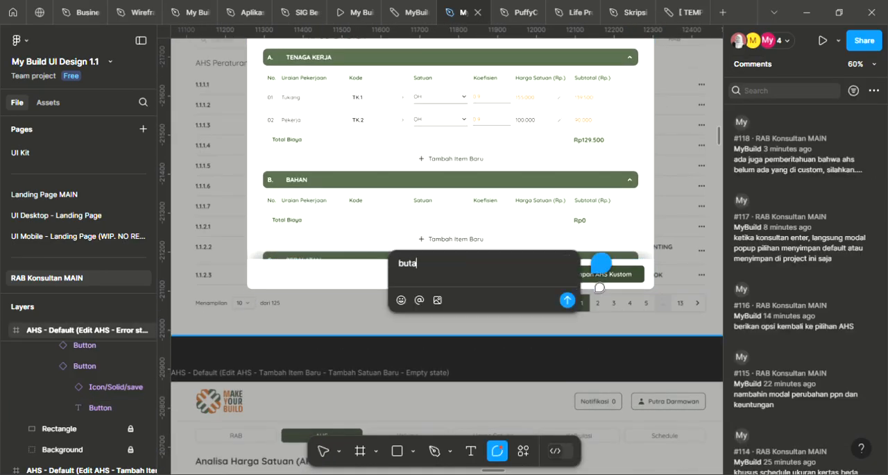
{"action": "type", "text": "t"}
{"action": "key", "text": "BackSpace"}
{"action": "key", "text": "BackSpace"}
{"action": "key", "text": "BackSpace"}
{"action": "key", "text": "BackSpace"}
{"action": "type", "text": "update/buat ahs kustom"}
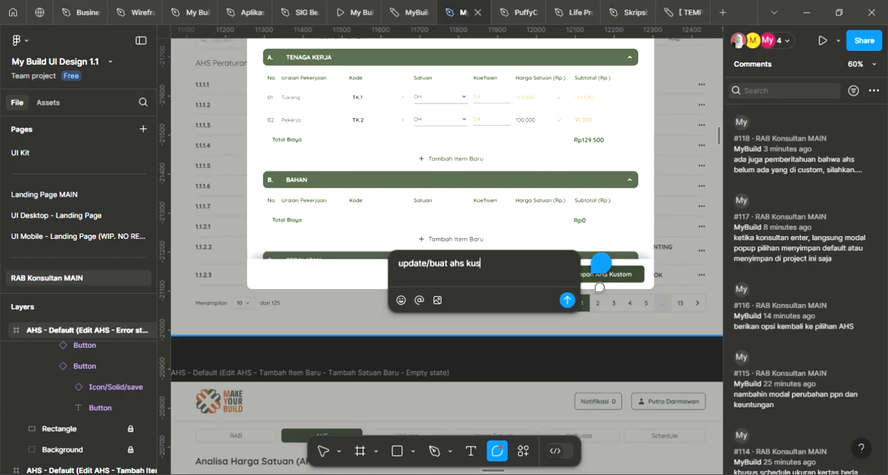
{"action": "key", "text": "Return"}
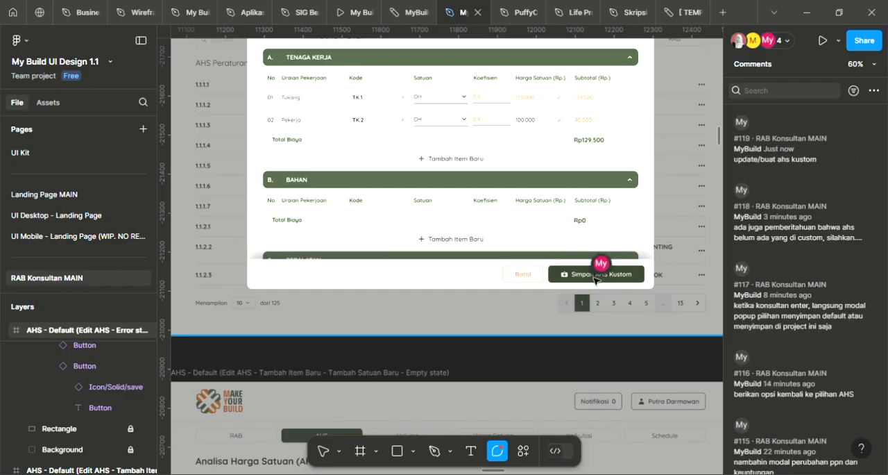
{"action": "key", "text": "Escape"}
Review the AHS Kustom list rows in the Edit AHS - Success state frame
{"action": "scroll", "coordinate": [645, 215], "scroll_direction": "down", "scroll_amount": 2, "text": "ctrl"}
{"action": "left_click_drag", "start_coordinate": [358, 227], "coordinate": [657, 276]}
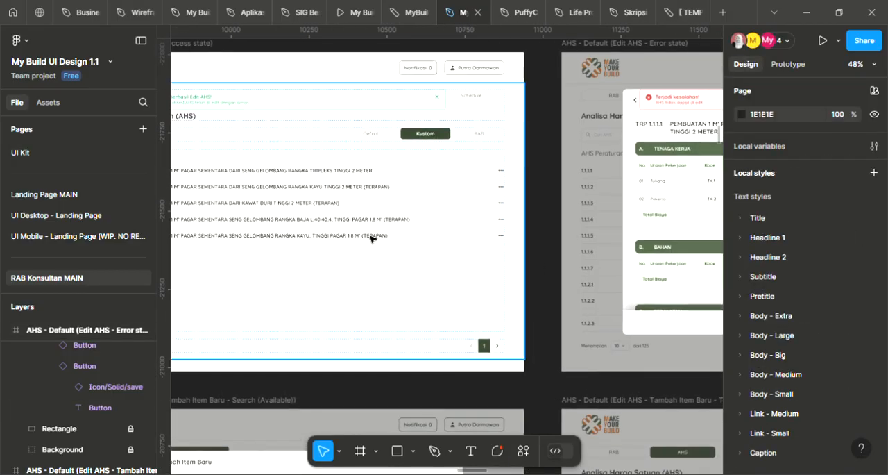
{"action": "left_click_drag", "start_coordinate": [331, 215], "coordinate": [460, 218]}
{"action": "scroll", "coordinate": [420, 208], "scroll_direction": "up", "scroll_amount": 1, "text": "ctrl"}
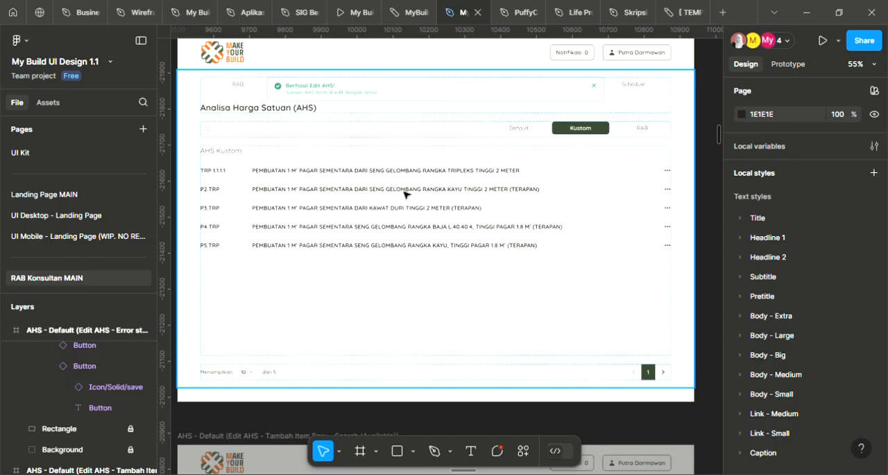
{"action": "left_click", "coordinate": [627, 406]}
{"action": "scroll", "coordinate": [271, 204], "scroll_direction": "down", "scroll_amount": 4}
{"action": "scroll", "coordinate": [260, 174], "scroll_direction": "up", "scroll_amount": 1}
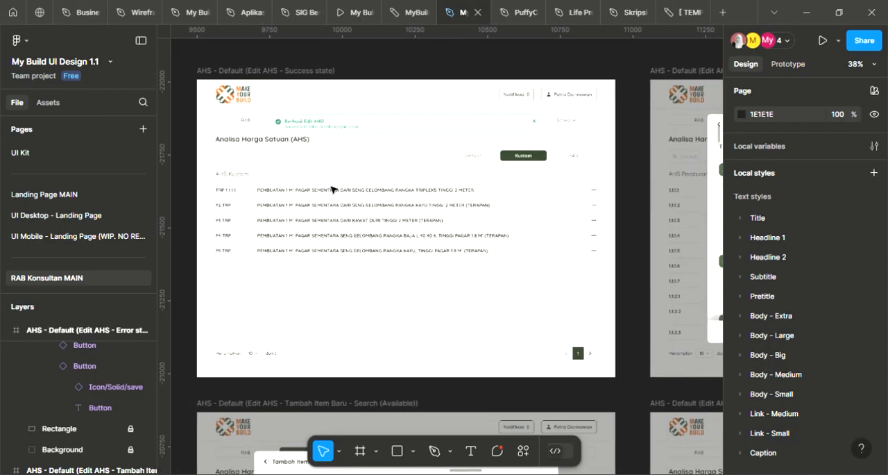
Compare the Edit AHS - Error state pop-up with the Kustom list in the Success state frame
{"action": "scroll", "coordinate": [417, 206], "scroll_direction": "right", "scroll_amount": 2}
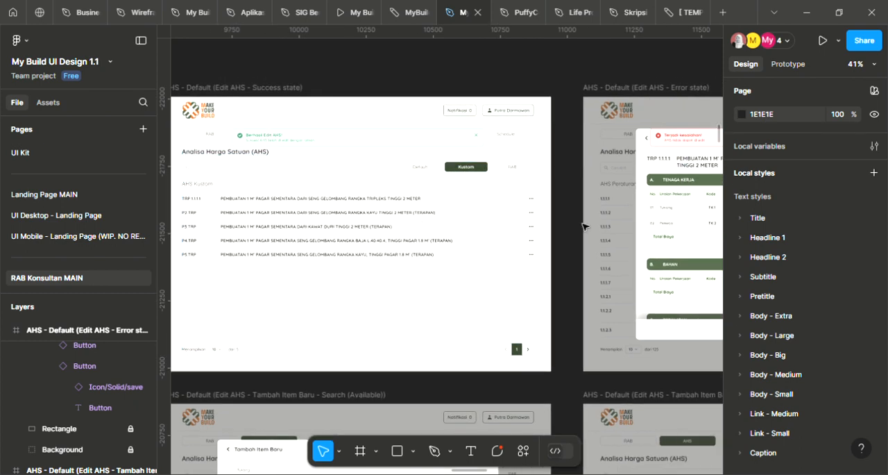
{"action": "scroll", "coordinate": [576, 218], "scroll_direction": "right", "scroll_amount": 10}
{"action": "scroll", "coordinate": [466, 208], "scroll_direction": "down", "scroll_amount": 3}
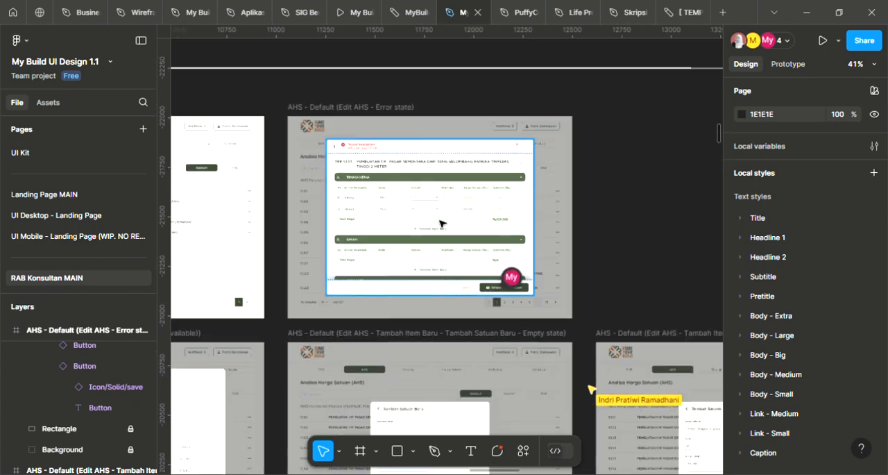
{"action": "left_click_drag", "start_coordinate": [425, 239], "coordinate": [562, 240]}
{"action": "left_click_drag", "start_coordinate": [375, 228], "coordinate": [559, 226]}
{"action": "scroll", "coordinate": [436, 197], "scroll_direction": "up", "scroll_amount": 3}
{"action": "scroll", "coordinate": [436, 196], "scroll_direction": "up", "scroll_amount": 3}
{"action": "scroll", "coordinate": [436, 195], "scroll_direction": "down", "scroll_amount": 1}
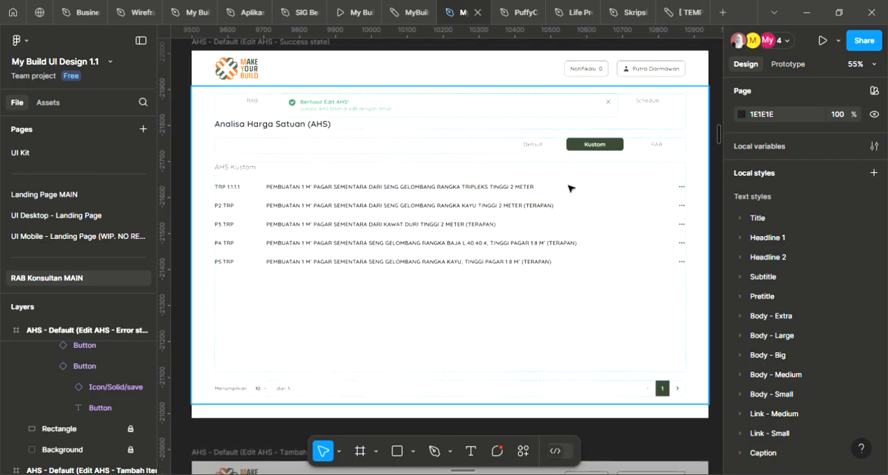
{"action": "scroll", "coordinate": [571, 188], "scroll_direction": "right", "scroll_amount": 15}
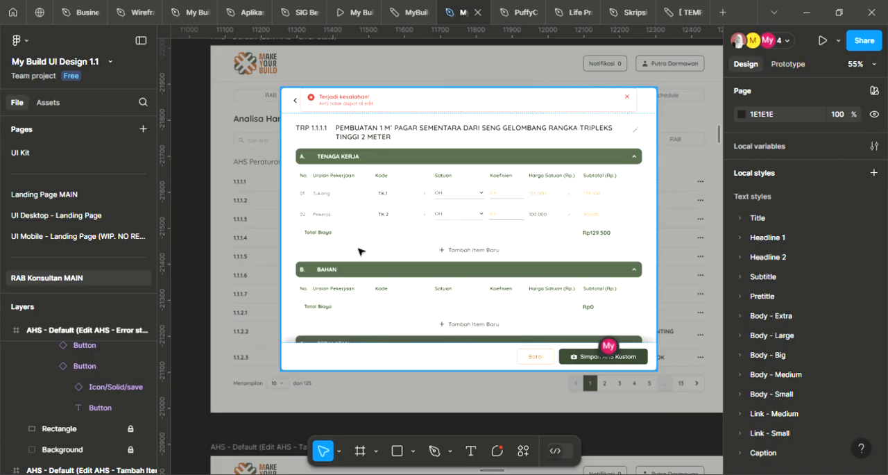
{"action": "scroll", "coordinate": [526, 281], "scroll_direction": "left", "scroll_amount": 16}
{"action": "scroll", "coordinate": [569, 232], "scroll_direction": "right", "scroll_amount": 1}
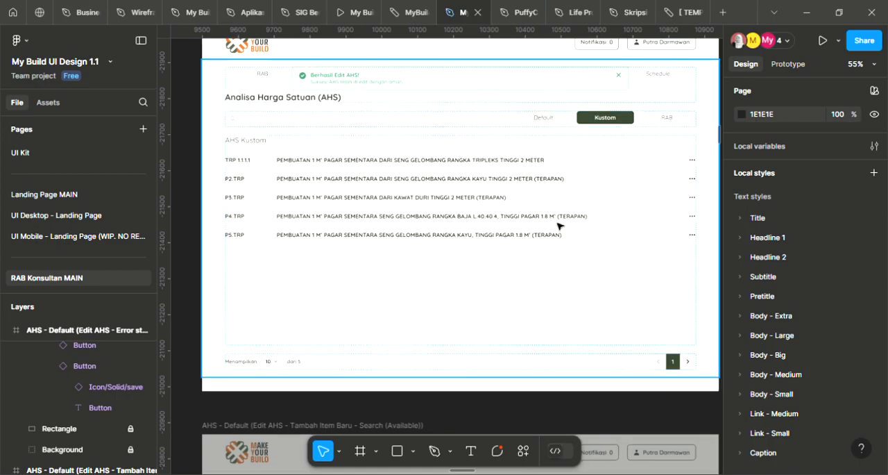
{"action": "scroll", "coordinate": [596, 278], "scroll_direction": "up", "scroll_amount": 1}
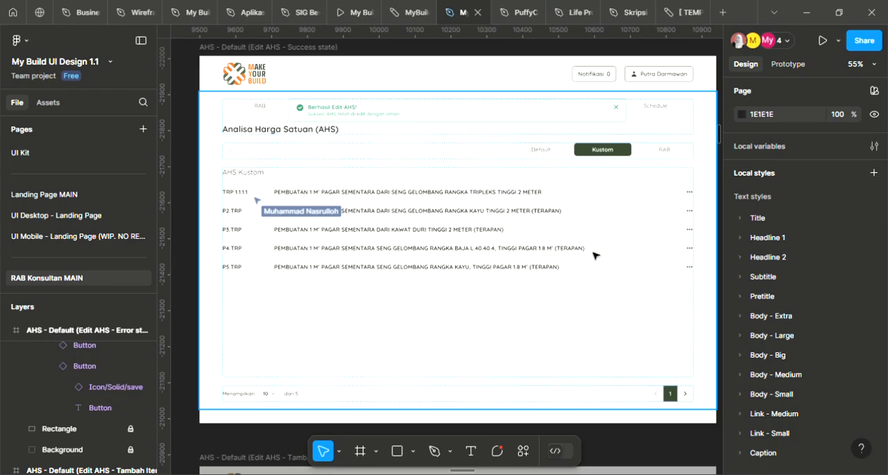
Look over the Success state frame beside the neighbouring Edited state frame, and inspect its Content frame and AHS Kustom rows
{"action": "scroll", "coordinate": [593, 256], "scroll_direction": "right", "scroll_amount": 1}
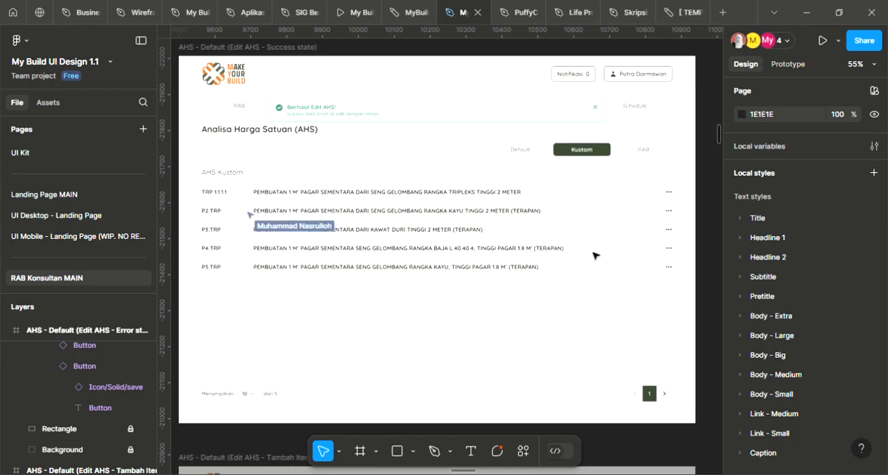
{"action": "scroll", "coordinate": [593, 256], "scroll_direction": "up", "scroll_amount": 1}
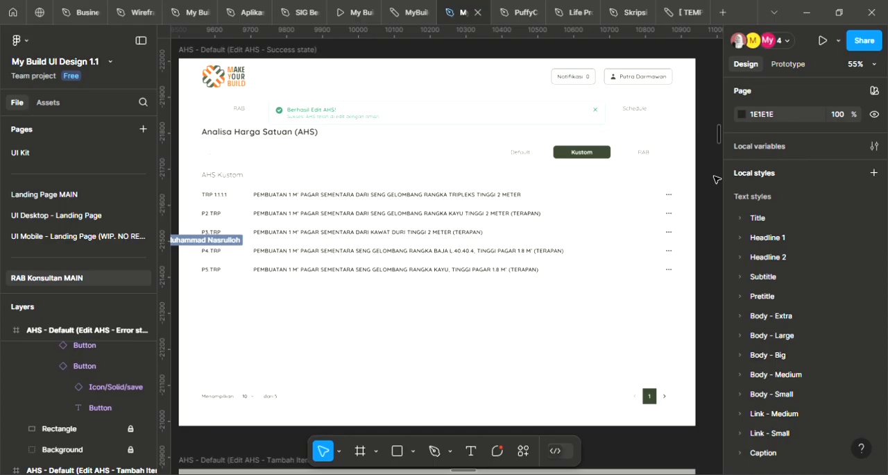
{"action": "scroll", "coordinate": [678, 187], "scroll_direction": "down", "scroll_amount": 5}
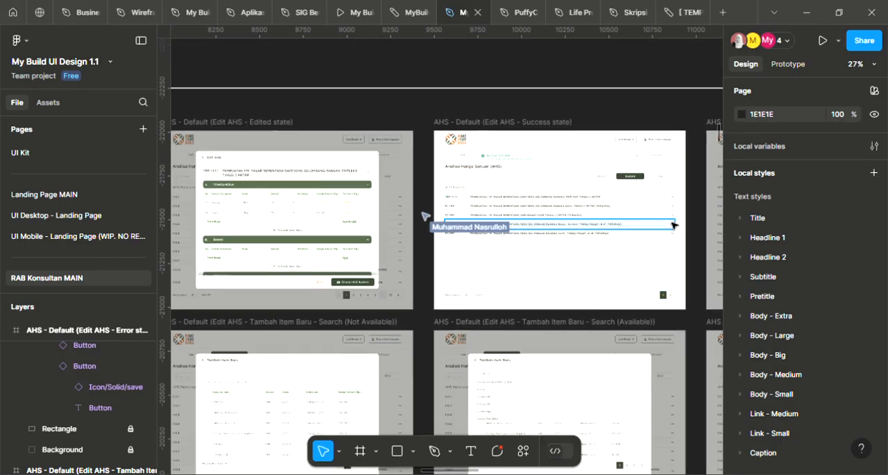
{"action": "scroll", "coordinate": [672, 225], "scroll_direction": "down", "scroll_amount": 4}
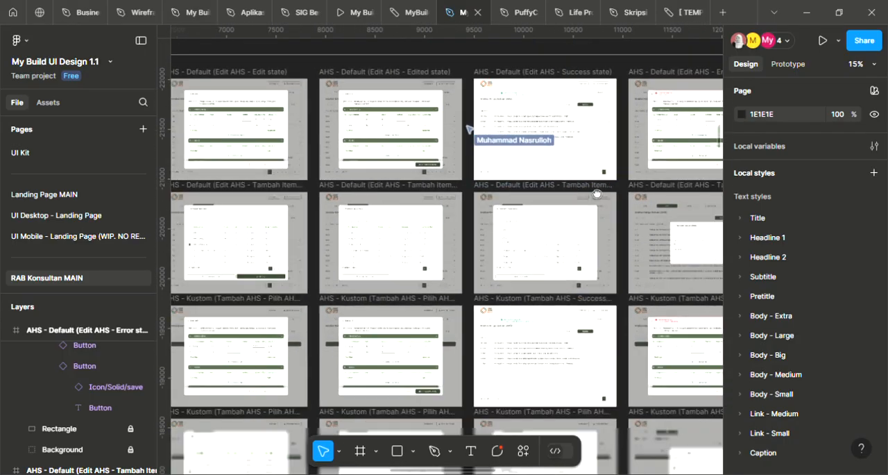
{"action": "scroll", "coordinate": [610, 178], "scroll_direction": "up", "scroll_amount": 2}
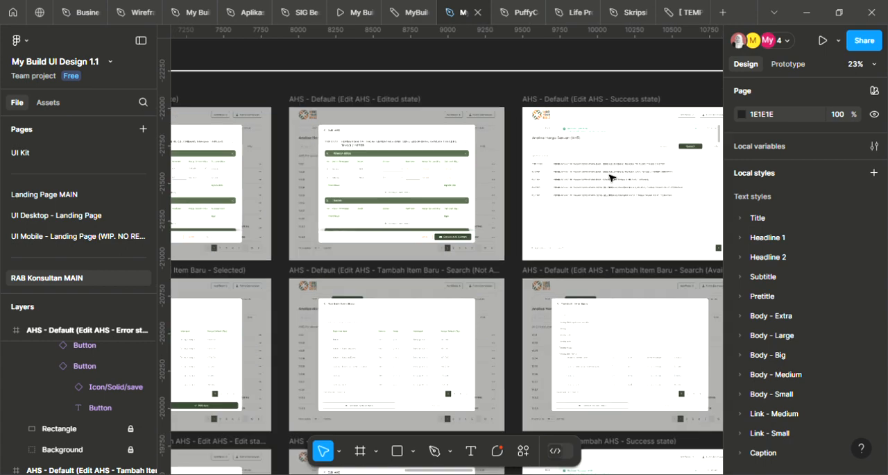
{"action": "scroll", "coordinate": [610, 178], "scroll_direction": "up", "scroll_amount": 6}
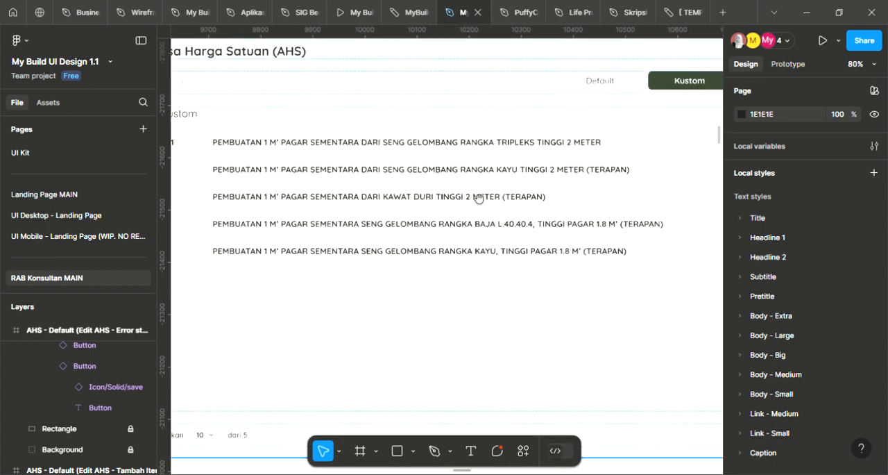
{"action": "left_click", "coordinate": [479, 199]}
{"action": "scroll", "coordinate": [477, 198], "scroll_direction": "down", "scroll_amount": 3}
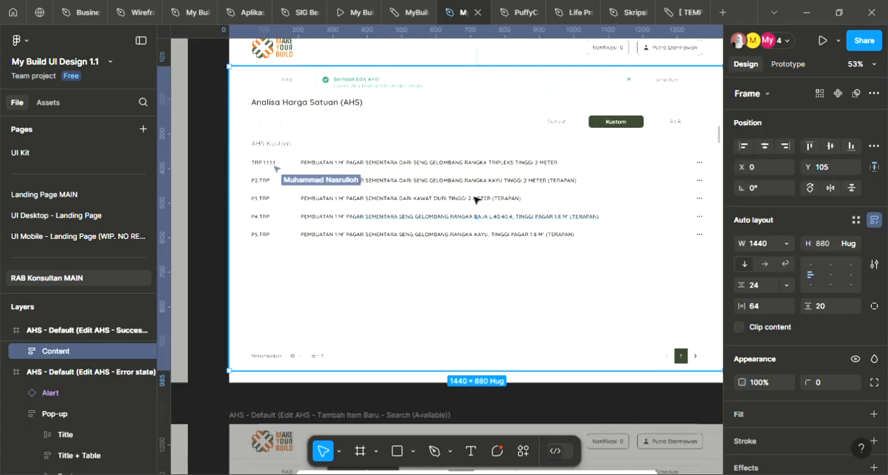
{"action": "left_click", "coordinate": [215, 179]}
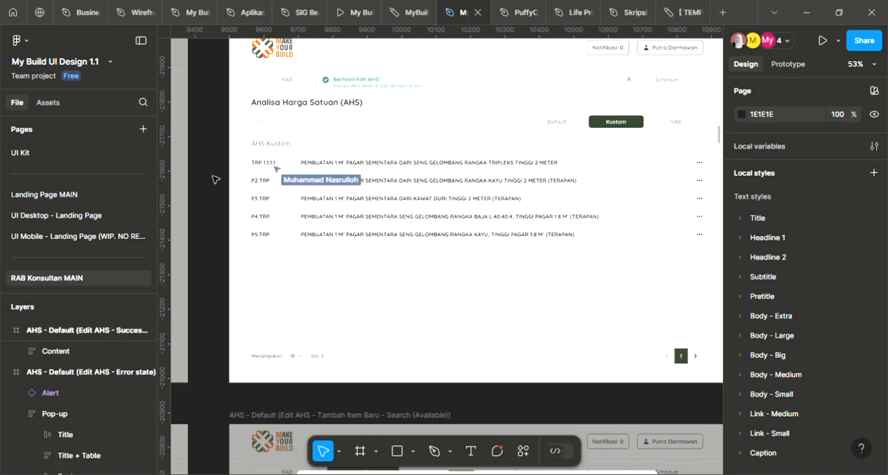
Examine the full Edit AHS - Success state frame, from its success alert and Kustom tab to the list rows and pagination
{"action": "key", "text": "ctrl+z"}
{"action": "left_click", "coordinate": [216, 179]}
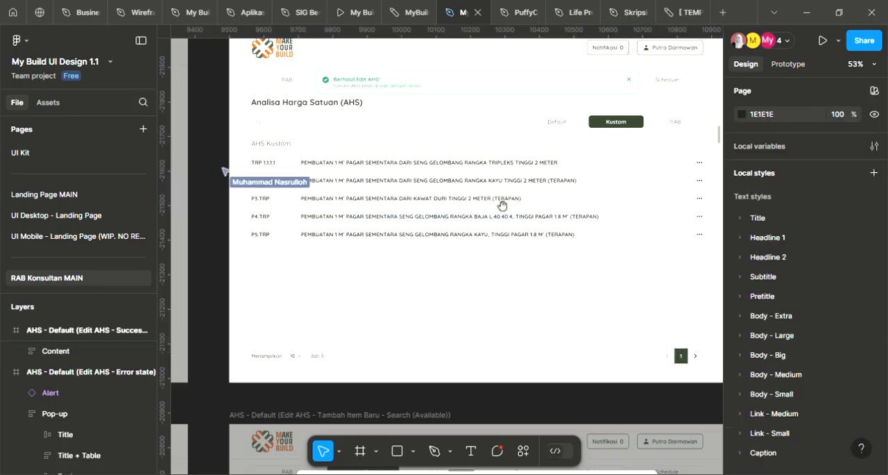
{"action": "scroll", "coordinate": [485, 222], "scroll_direction": "up", "scroll_amount": 2}
{"action": "scroll", "coordinate": [471, 225], "scroll_direction": "right", "scroll_amount": 1}
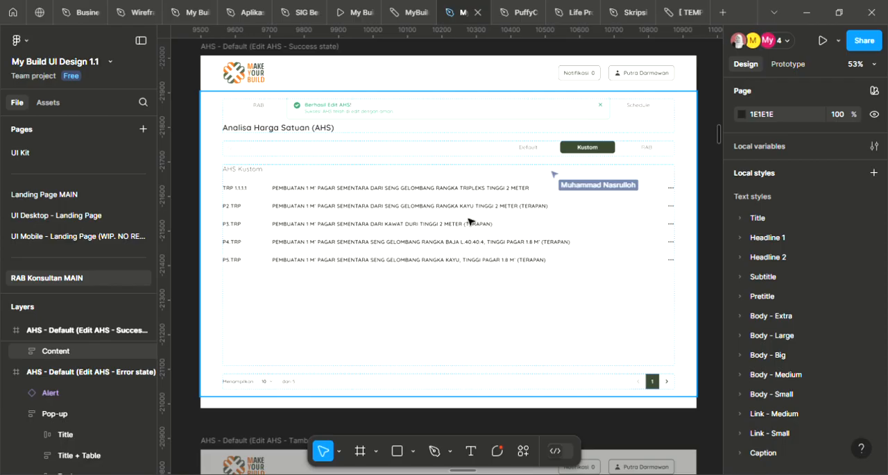
{"action": "left_click", "coordinate": [702, 460]}
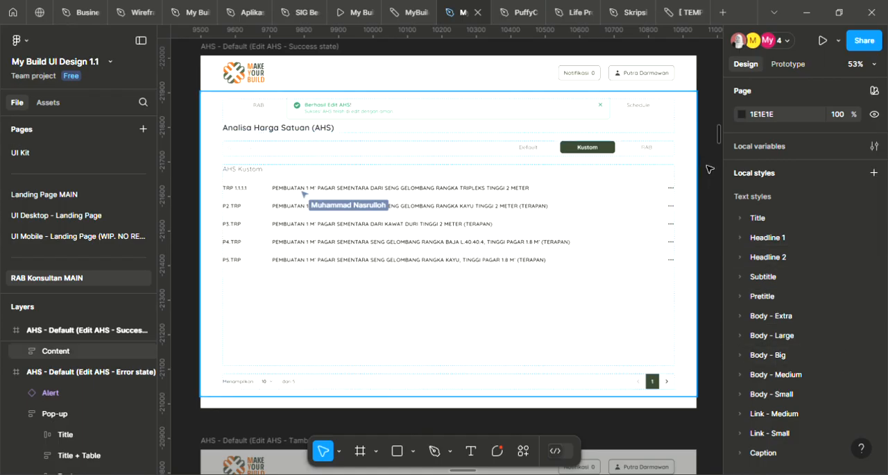
{"action": "scroll", "coordinate": [714, 171], "scroll_direction": "up", "scroll_amount": 1}
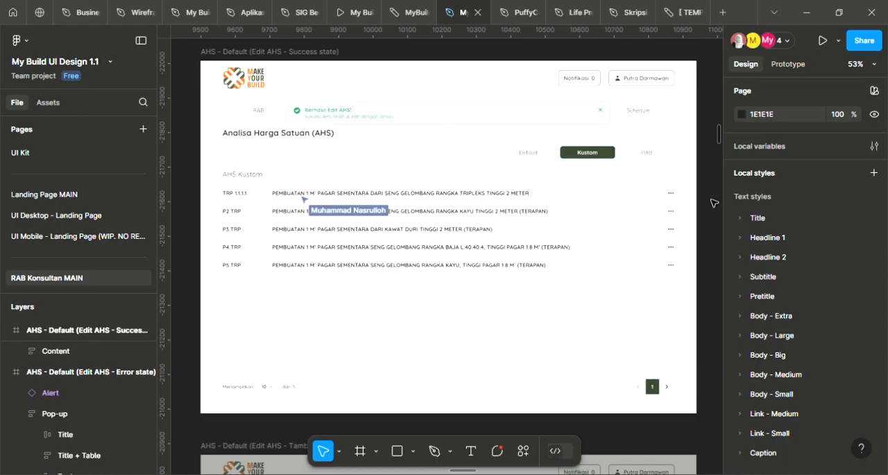
{"action": "scroll", "coordinate": [715, 204], "scroll_direction": "up", "scroll_amount": 2}
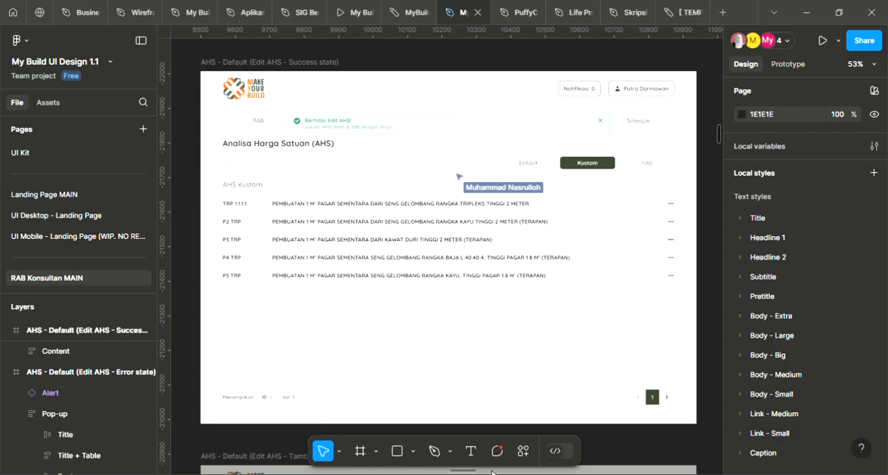
{"action": "left_click", "coordinate": [640, 216]}
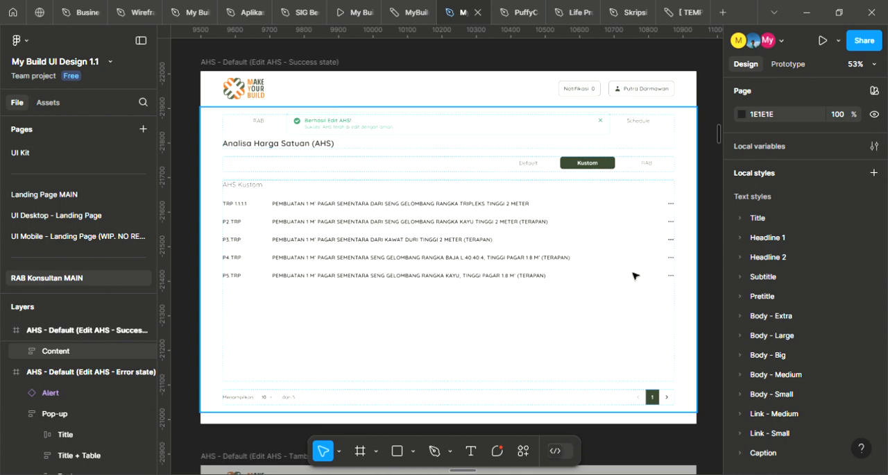
{"action": "left_click", "coordinate": [195, 172]}
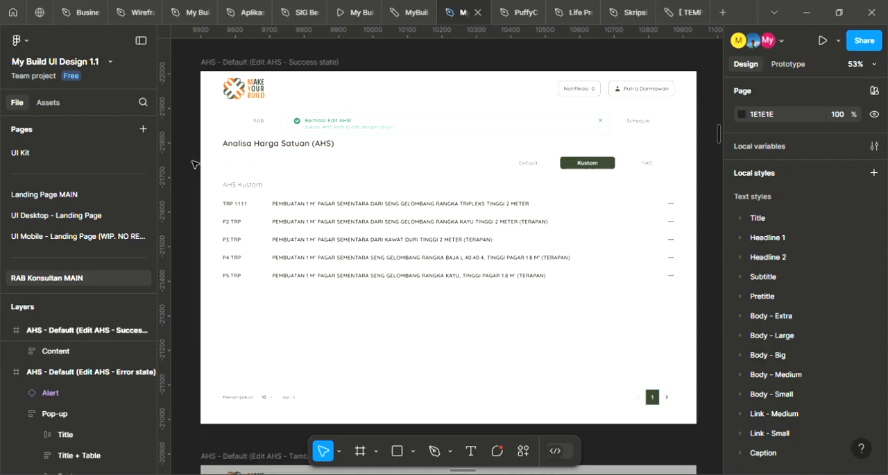
View the Success state frame among the surrounding Error state and Tambah Item Baru frames, and return to its AHS Kustom list
{"action": "scroll", "coordinate": [276, 164], "scroll_direction": "down", "scroll_amount": 1}
{"action": "scroll", "coordinate": [285, 164], "scroll_direction": "down", "scroll_amount": 6}
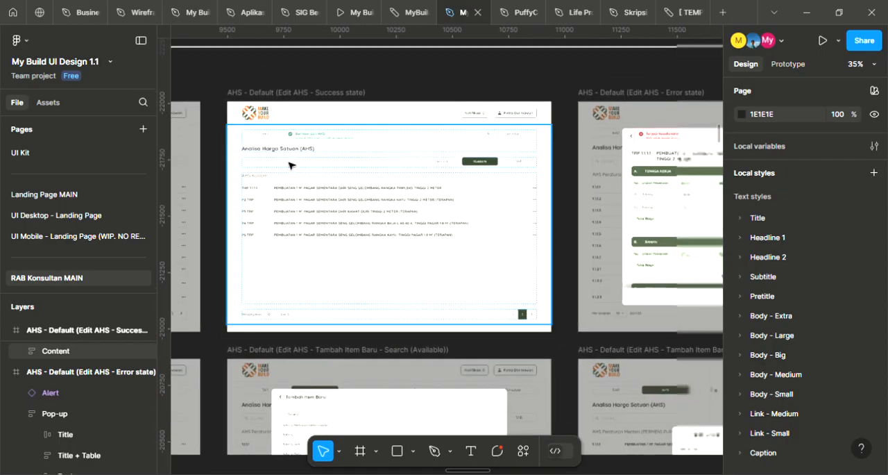
{"action": "left_click_drag", "start_coordinate": [513, 195], "coordinate": [465, 194]}
{"action": "left_click_drag", "start_coordinate": [335, 188], "coordinate": [360, 187]}
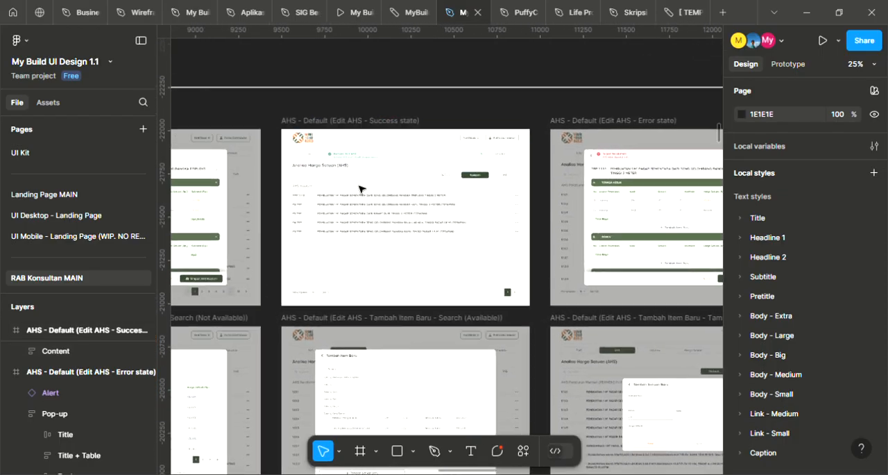
{"action": "scroll", "coordinate": [366, 183], "scroll_direction": "up", "scroll_amount": 5}
{"action": "scroll", "coordinate": [374, 181], "scroll_direction": "up", "scroll_amount": 3}
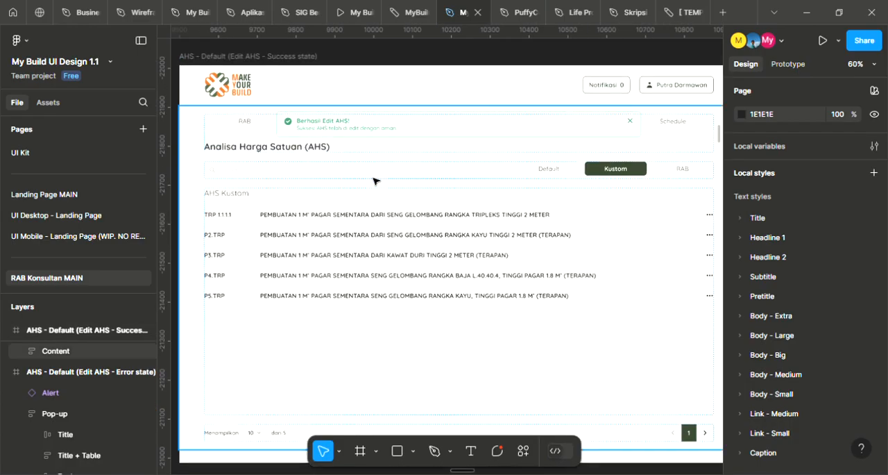
{"action": "scroll", "coordinate": [428, 196], "scroll_direction": "down", "scroll_amount": 1}
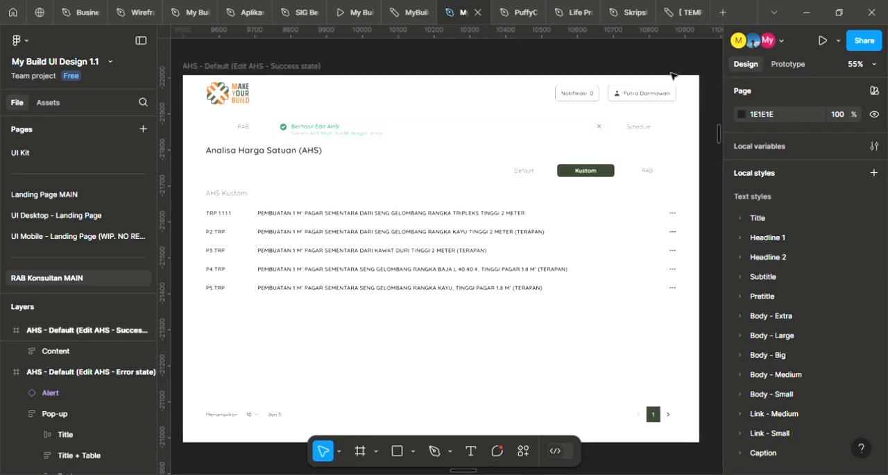
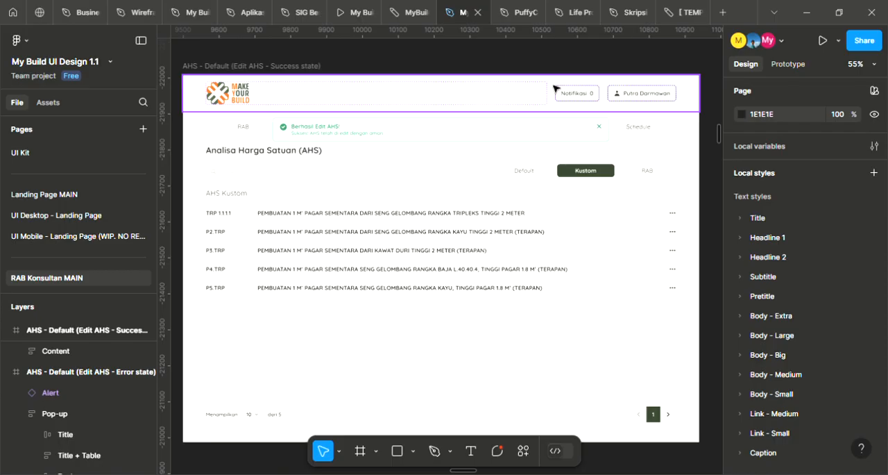
Examine the error alert and pop-up in the Edit AHS - Error state frame, and return to the adjacent Success state frame
{"action": "scroll", "coordinate": [544, 68], "scroll_direction": "down", "scroll_amount": 1}
{"action": "left_click_drag", "start_coordinate": [625, 131], "coordinate": [540, 176]}
{"action": "scroll", "coordinate": [645, 178], "scroll_direction": "right", "scroll_amount": 2}
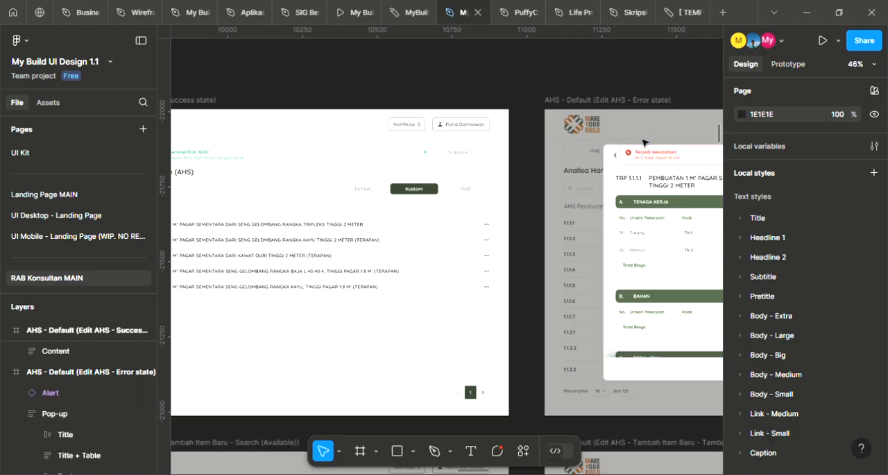
{"action": "scroll", "coordinate": [640, 165], "scroll_direction": "right", "scroll_amount": 5}
{"action": "left_click", "coordinate": [474, 150]}
{"action": "scroll", "coordinate": [473, 150], "scroll_direction": "right", "scroll_amount": 3}
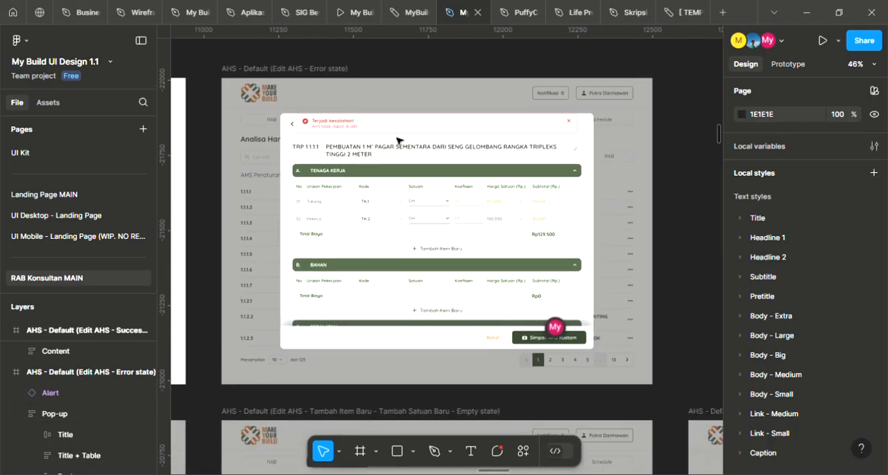
{"action": "scroll", "coordinate": [399, 138], "scroll_direction": "up", "scroll_amount": 3}
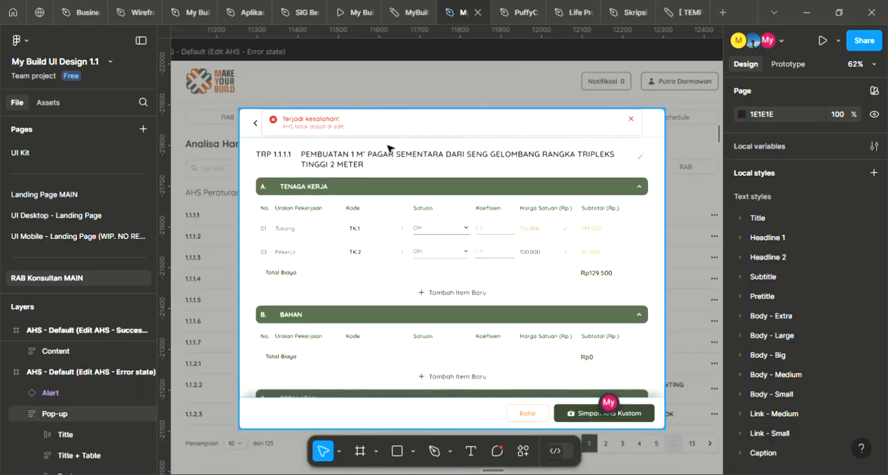
{"action": "scroll", "coordinate": [405, 143], "scroll_direction": "down", "scroll_amount": 5}
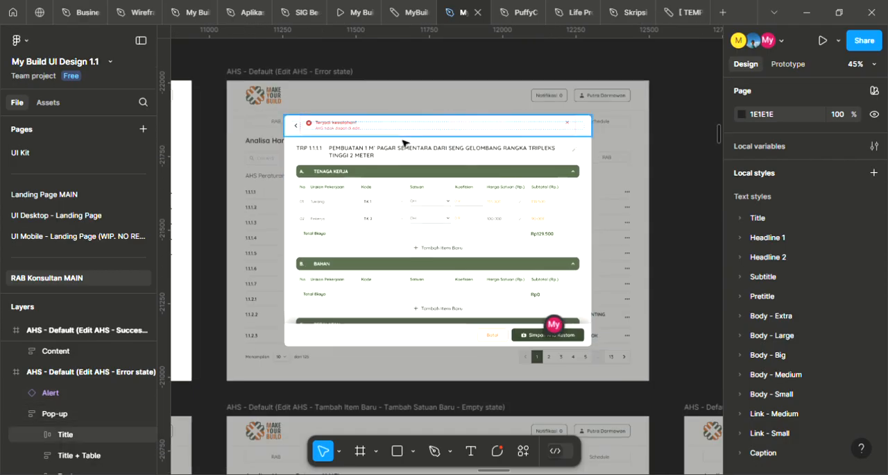
{"action": "scroll", "coordinate": [555, 207], "scroll_direction": "left", "scroll_amount": 5}
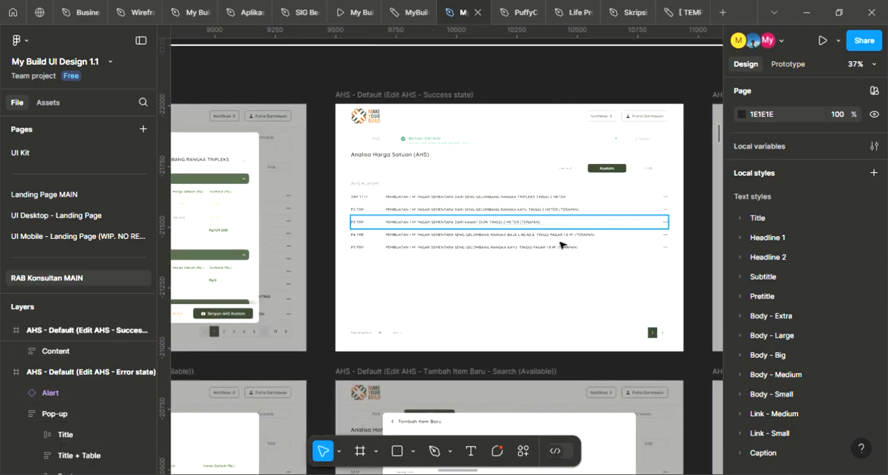
Look across the remaining Edit AHS and Kustom frames and find the RAB Konsultan - Volume section
{"action": "scroll", "coordinate": [585, 145], "scroll_direction": "down", "scroll_amount": 3}
{"action": "scroll", "coordinate": [659, 153], "scroll_direction": "down", "scroll_amount": 3}
{"action": "scroll", "coordinate": [561, 199], "scroll_direction": "down", "scroll_amount": 4}
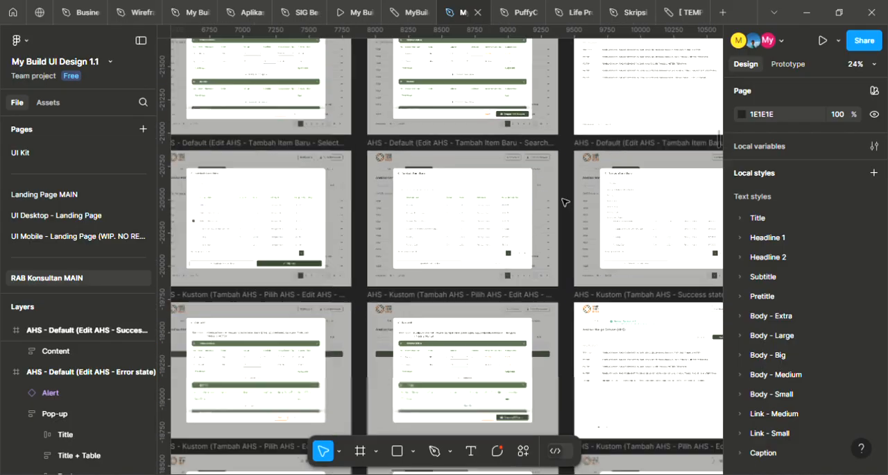
{"action": "scroll", "coordinate": [359, 192], "scroll_direction": "left", "scroll_amount": 6}
{"action": "scroll", "coordinate": [357, 188], "scroll_direction": "down", "scroll_amount": 5}
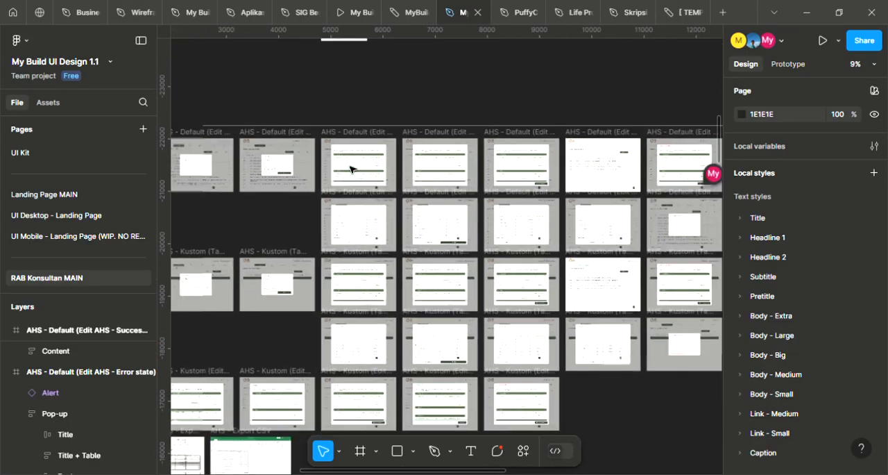
{"action": "scroll", "coordinate": [351, 169], "scroll_direction": "down", "scroll_amount": 4}
{"action": "left_click_drag", "start_coordinate": [385, 323], "coordinate": [525, 130]}
{"action": "scroll", "coordinate": [403, 253], "scroll_direction": "up", "scroll_amount": 5}
{"action": "scroll", "coordinate": [345, 225], "scroll_direction": "up", "scroll_amount": 4}
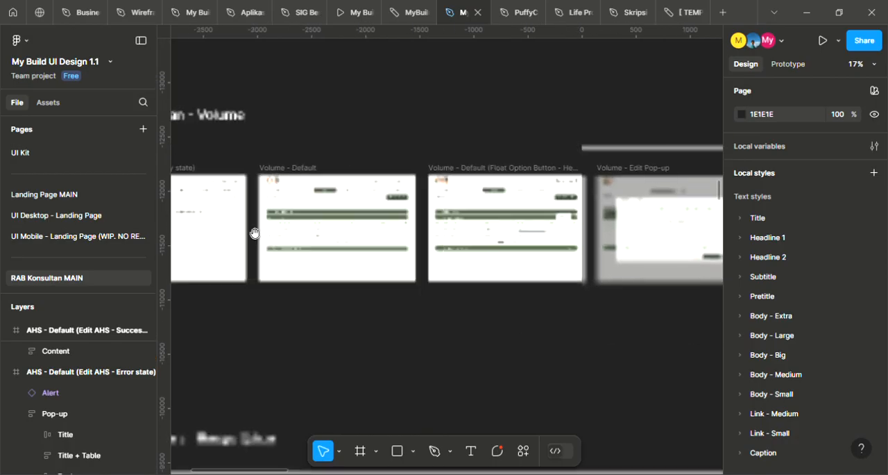
{"action": "scroll", "coordinate": [369, 219], "scroll_direction": "left", "scroll_amount": 5}
{"action": "scroll", "coordinate": [368, 238], "scroll_direction": "up", "scroll_amount": 2}
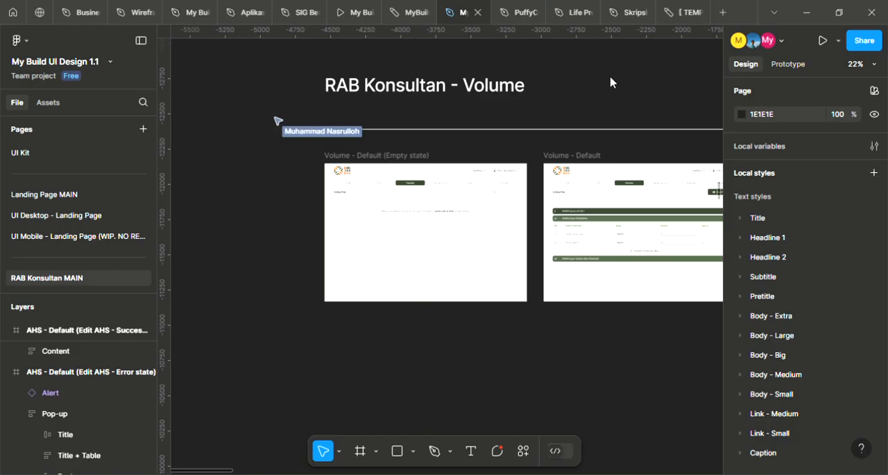
View the Volume - Default (Empty state) frame and compare it with the neighbouring Volume - Default frame
{"action": "scroll", "coordinate": [410, 167], "scroll_direction": "up", "scroll_amount": 3}
{"action": "left_click_drag", "start_coordinate": [539, 209], "coordinate": [541, 170]}
{"action": "scroll", "coordinate": [515, 151], "scroll_direction": "up", "scroll_amount": 2}
{"action": "scroll", "coordinate": [629, 192], "scroll_direction": "down", "scroll_amount": 2}
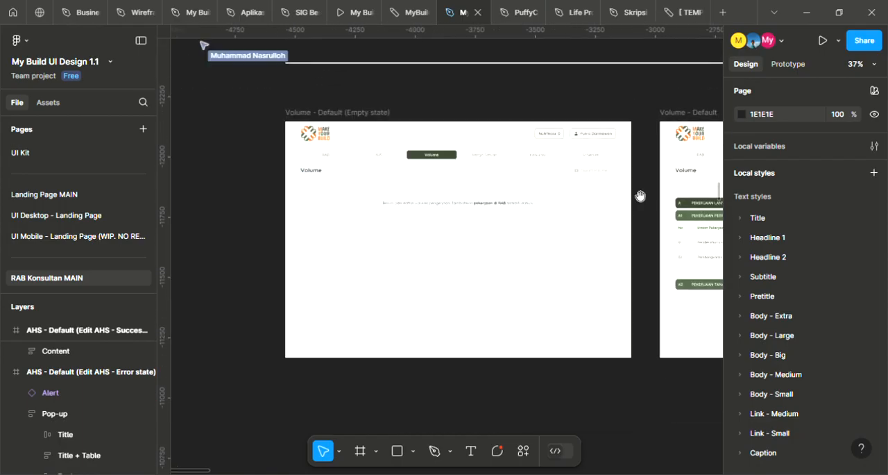
{"action": "scroll", "coordinate": [379, 196], "scroll_direction": "up", "scroll_amount": 2}
{"action": "left_click_drag", "start_coordinate": [617, 216], "coordinate": [264, 197]}
{"action": "left_click_drag", "start_coordinate": [514, 197], "coordinate": [218, 211]}
{"action": "left_click_drag", "start_coordinate": [301, 211], "coordinate": [463, 179]}
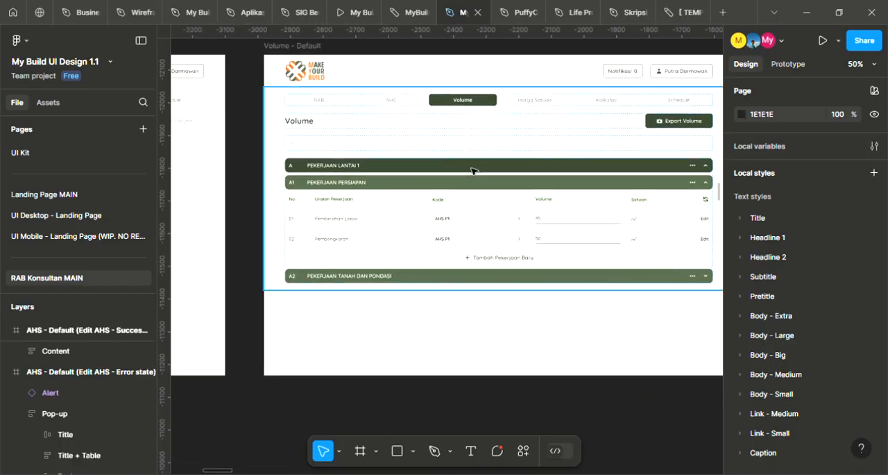
Inspect the Pekerjaan Persiapan table in the Volume - Default frame, covering its Kode, Volume and Satuan columns
{"action": "scroll", "coordinate": [474, 171], "scroll_direction": "up", "scroll_amount": 1}
{"action": "scroll", "coordinate": [531, 213], "scroll_direction": "up", "scroll_amount": 2}
{"action": "left_click_drag", "start_coordinate": [602, 238], "coordinate": [472, 219]}
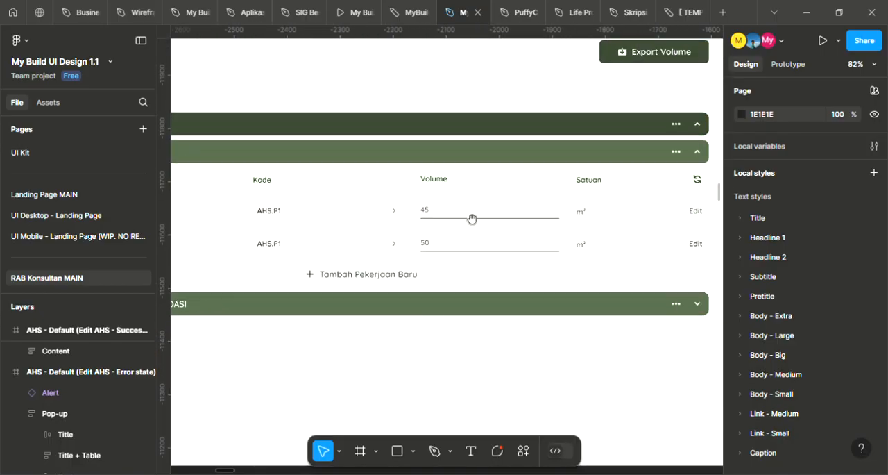
{"action": "scroll", "coordinate": [466, 216], "scroll_direction": "down", "scroll_amount": 2}
{"action": "left_click_drag", "start_coordinate": [718, 229], "coordinate": [312, 227]}
{"action": "left_click_drag", "start_coordinate": [560, 224], "coordinate": [691, 213]}
{"action": "left_click_drag", "start_coordinate": [381, 189], "coordinate": [613, 188]}
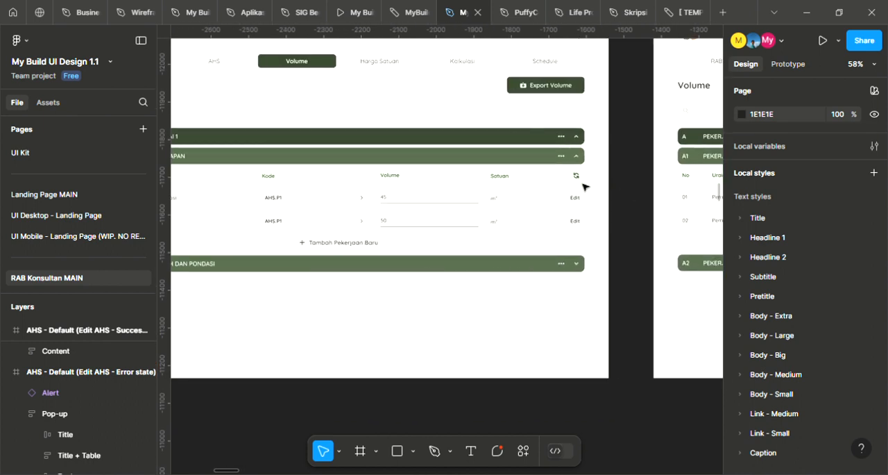
{"action": "scroll", "coordinate": [524, 191], "scroll_direction": "right", "scroll_amount": 5}
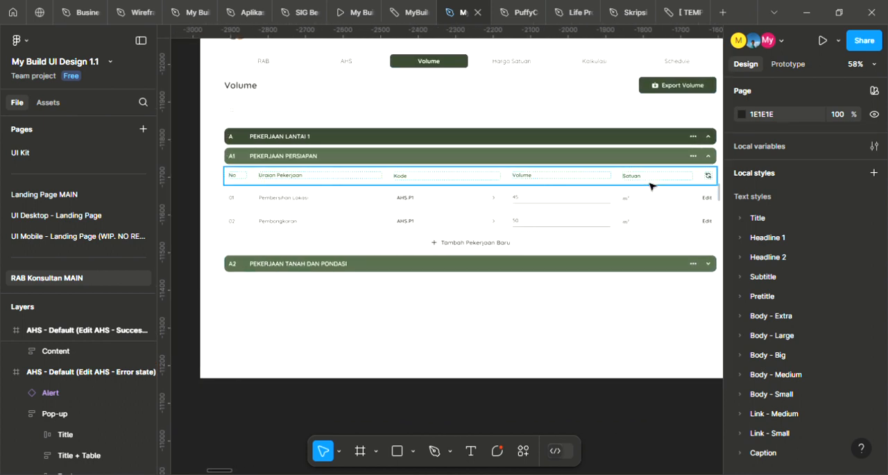
Review the full Volume - Default frame against the Detail Volume dialog in the Volume - Edit Pop-up frame
{"action": "scroll", "coordinate": [646, 188], "scroll_direction": "down", "scroll_amount": 2}
{"action": "left_click_drag", "start_coordinate": [602, 170], "coordinate": [576, 234]}
{"action": "scroll", "coordinate": [564, 226], "scroll_direction": "down", "scroll_amount": 2}
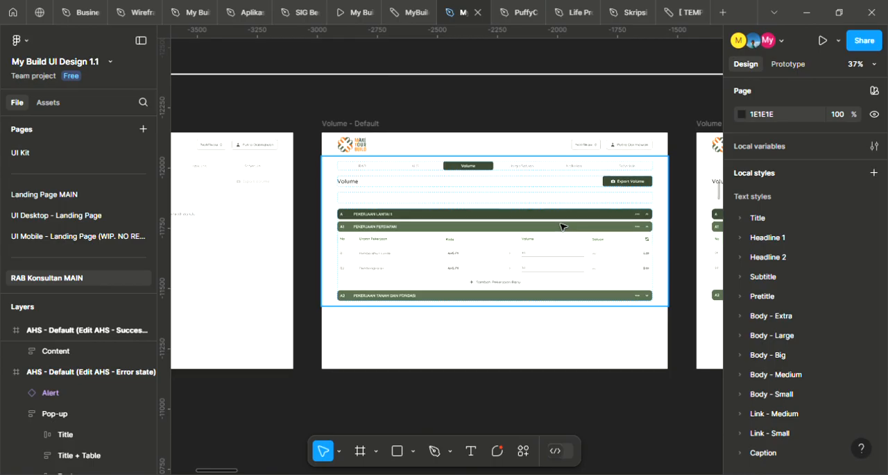
{"action": "scroll", "coordinate": [565, 237], "scroll_direction": "up", "scroll_amount": 4}
{"action": "scroll", "coordinate": [565, 240], "scroll_direction": "up", "scroll_amount": 2}
{"action": "scroll", "coordinate": [565, 240], "scroll_direction": "down", "scroll_amount": 1}
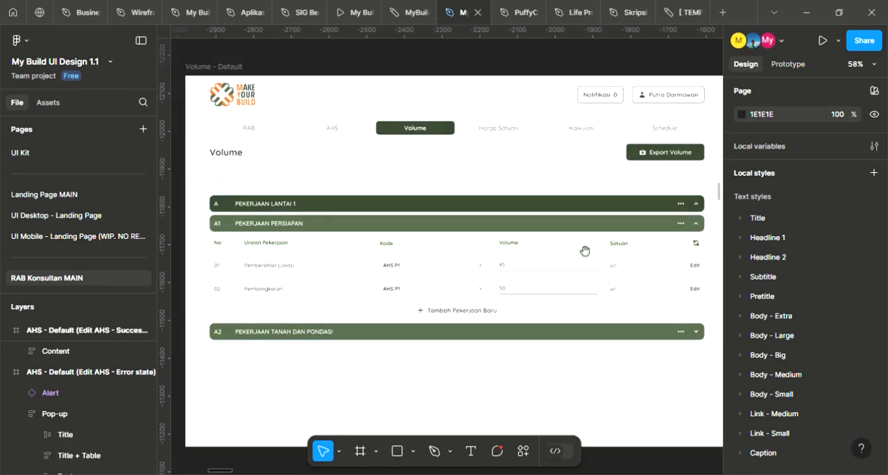
{"action": "left_click_drag", "start_coordinate": [585, 250], "coordinate": [552, 207]}
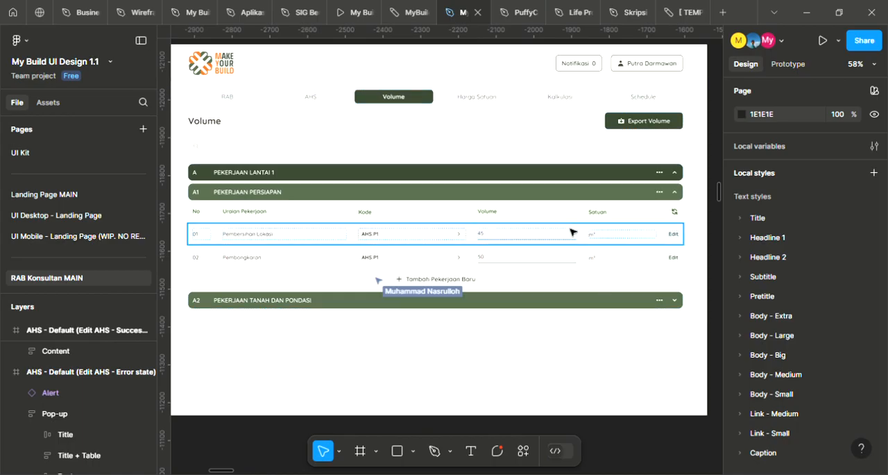
{"action": "scroll", "coordinate": [573, 236], "scroll_direction": "down", "scroll_amount": 2}
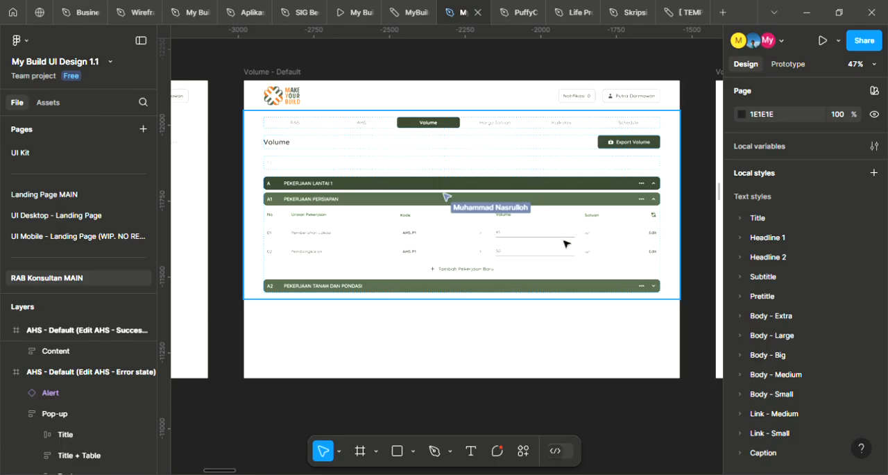
{"action": "scroll", "coordinate": [564, 243], "scroll_direction": "down", "scroll_amount": 2}
{"action": "scroll", "coordinate": [486, 250], "scroll_direction": "right", "scroll_amount": 5}
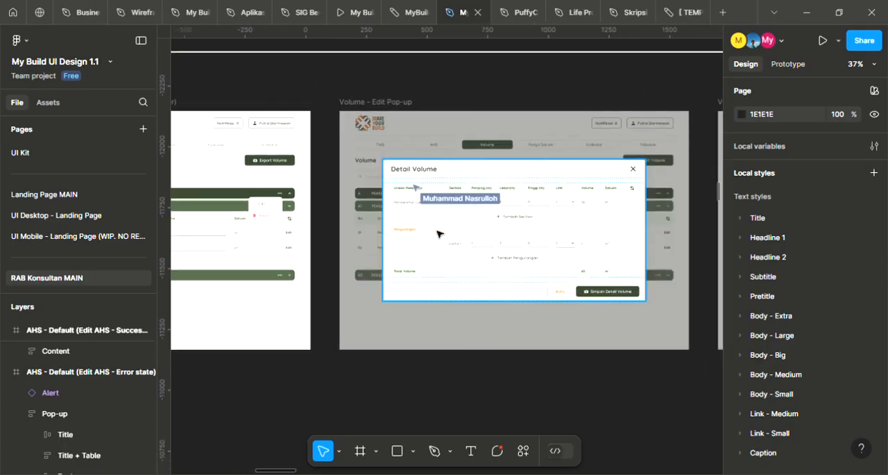
{"action": "scroll", "coordinate": [385, 252], "scroll_direction": "left", "scroll_amount": 6}
{"action": "scroll", "coordinate": [444, 245], "scroll_direction": "left", "scroll_amount": 2}
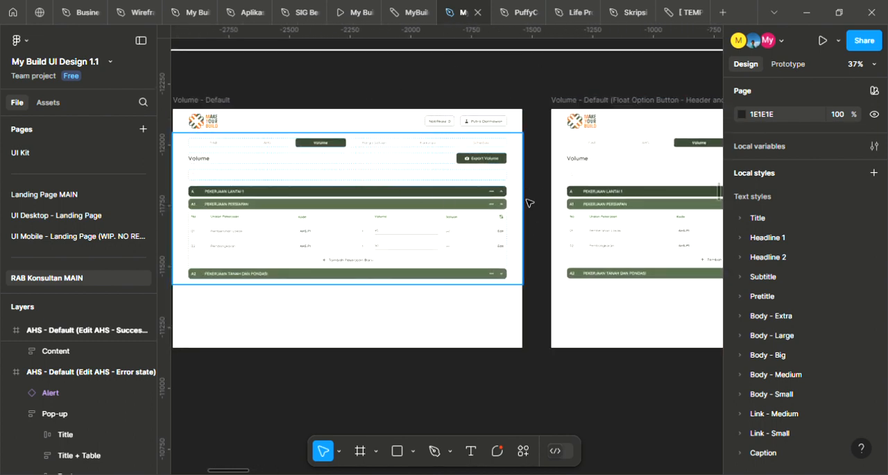
Add the comment "AHS tidak bisa dirubah" on the AHS.P1 code of the Pembersihan Lokasi row in the Volume - Default frame
{"action": "scroll", "coordinate": [541, 229], "scroll_direction": "up", "scroll_amount": 3}
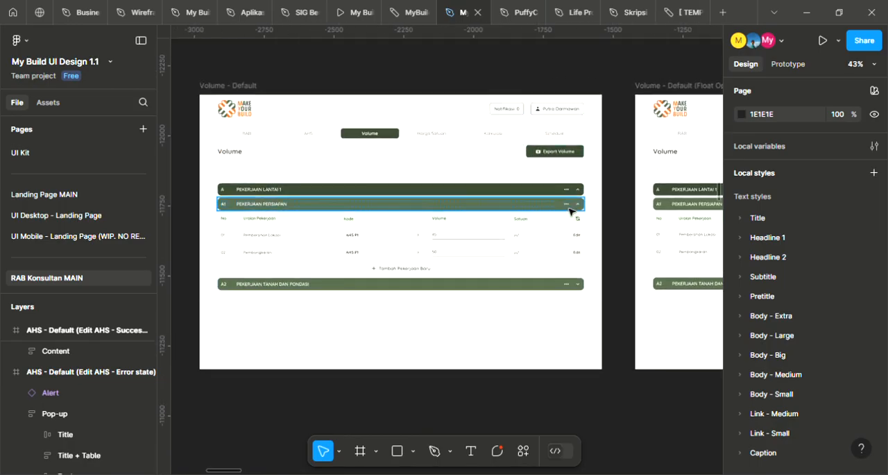
{"action": "scroll", "coordinate": [510, 224], "scroll_direction": "up", "scroll_amount": 2}
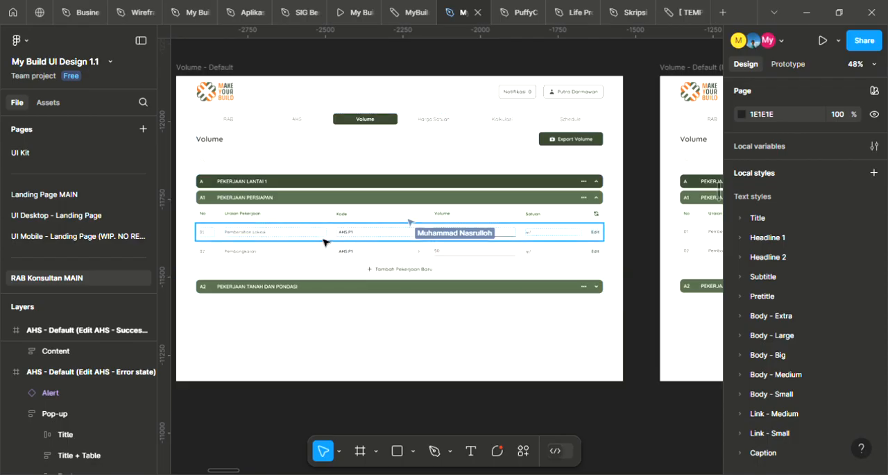
{"action": "scroll", "coordinate": [366, 236], "scroll_direction": "up", "scroll_amount": 3}
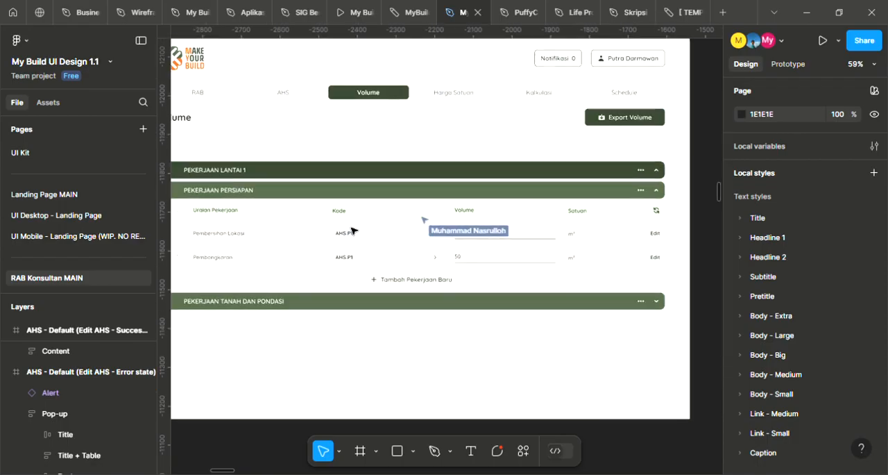
{"action": "scroll", "coordinate": [429, 243], "scroll_direction": "down", "scroll_amount": 2}
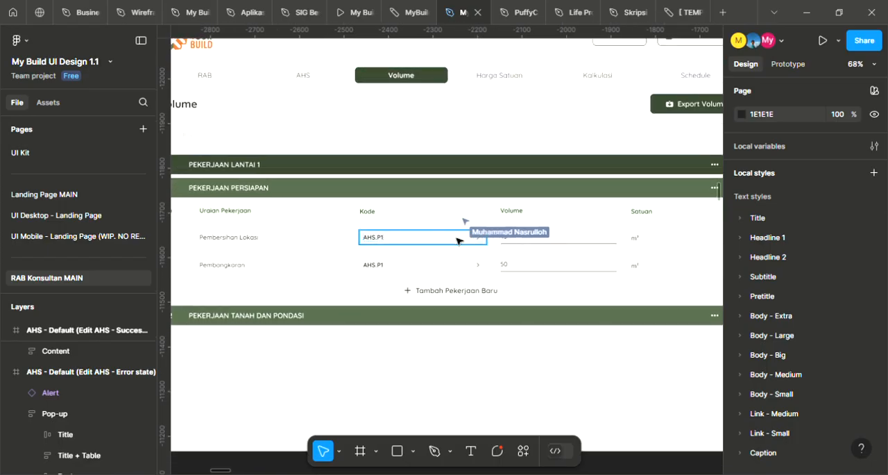
{"action": "scroll", "coordinate": [464, 243], "scroll_direction": "down", "scroll_amount": 1}
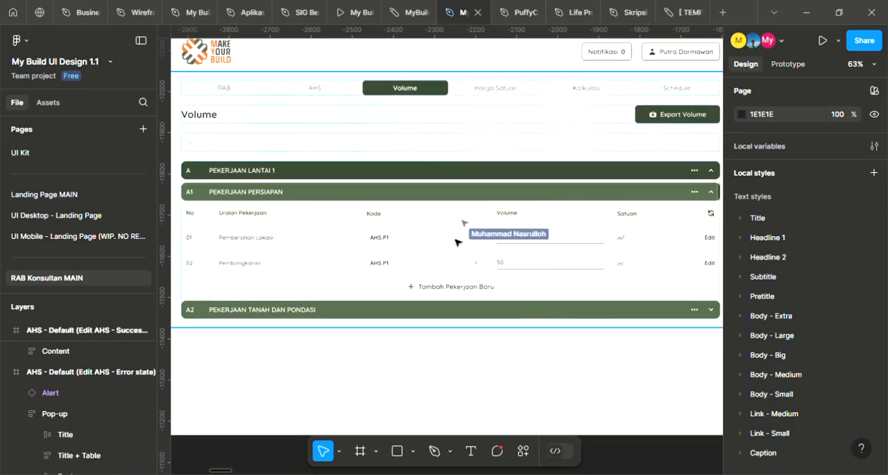
{"action": "key", "text": "c"}
{"action": "left_click", "coordinate": [387, 238]}
{"action": "type", "text": "AHS tidak bisa dirubah"}
{"action": "key", "text": "Return"}
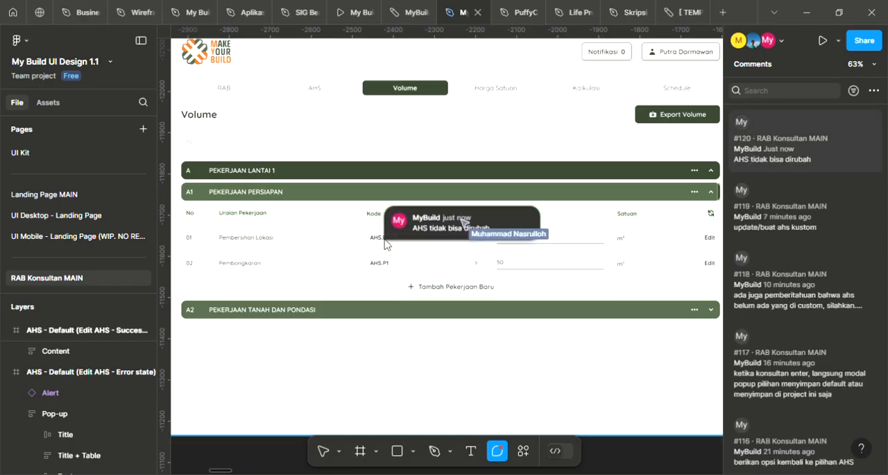
{"action": "key", "text": "Escape"}
Examine the Volume inputs, m² units and Edit links of both work items in the commented Volume - Default frame
{"action": "scroll", "coordinate": [485, 350], "scroll_direction": "down", "scroll_amount": 3}
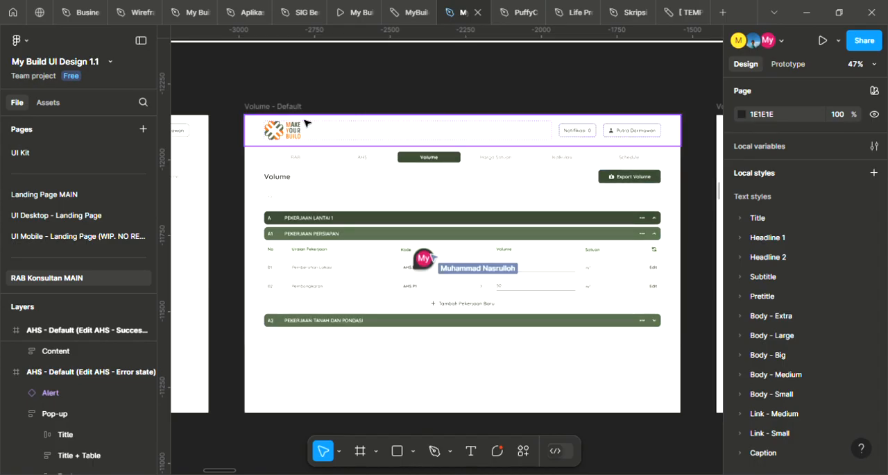
{"action": "scroll", "coordinate": [458, 250], "scroll_direction": "up", "scroll_amount": 5}
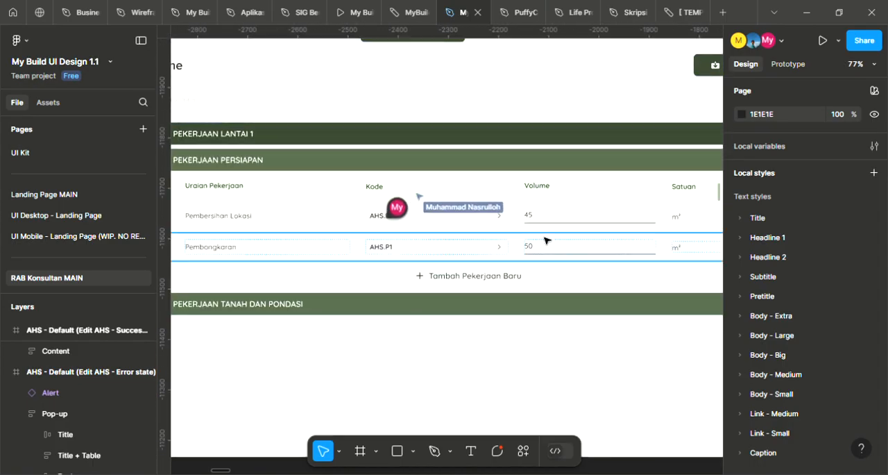
{"action": "scroll", "coordinate": [548, 254], "scroll_direction": "up", "scroll_amount": 2}
{"action": "scroll", "coordinate": [536, 274], "scroll_direction": "down", "scroll_amount": 2}
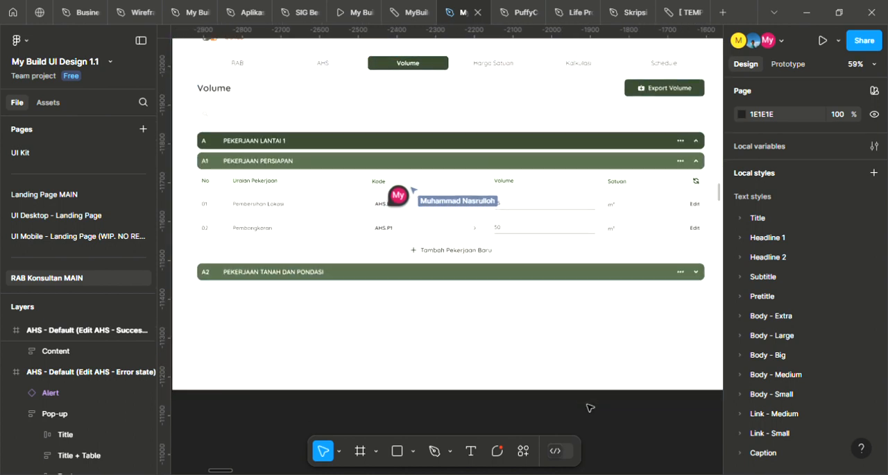
{"action": "scroll", "coordinate": [512, 237], "scroll_direction": "right", "scroll_amount": 1}
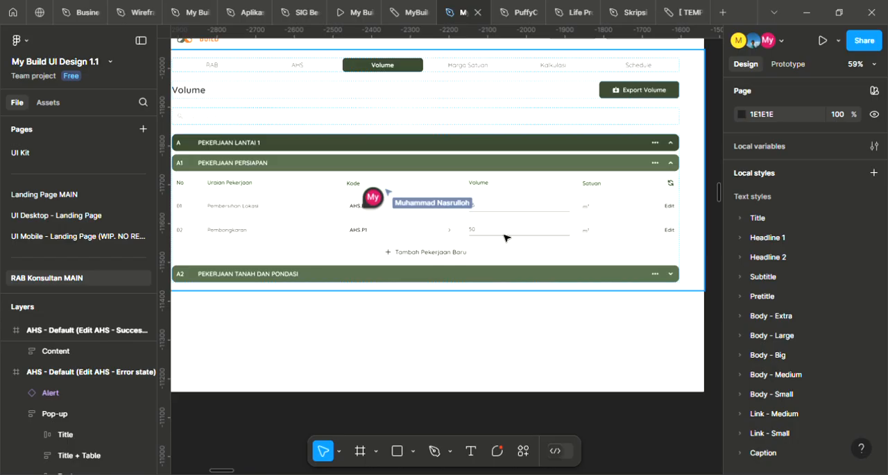
{"action": "scroll", "coordinate": [508, 249], "scroll_direction": "down", "scroll_amount": 2}
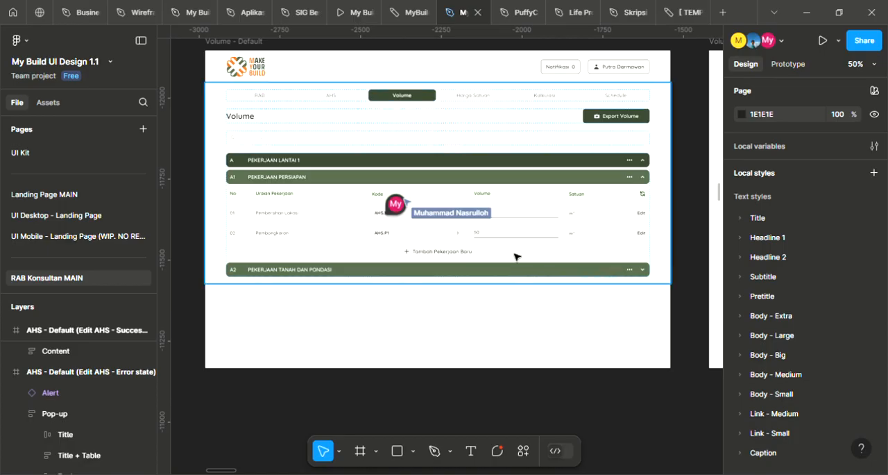
{"action": "scroll", "coordinate": [548, 288], "scroll_direction": "up", "scroll_amount": 3}
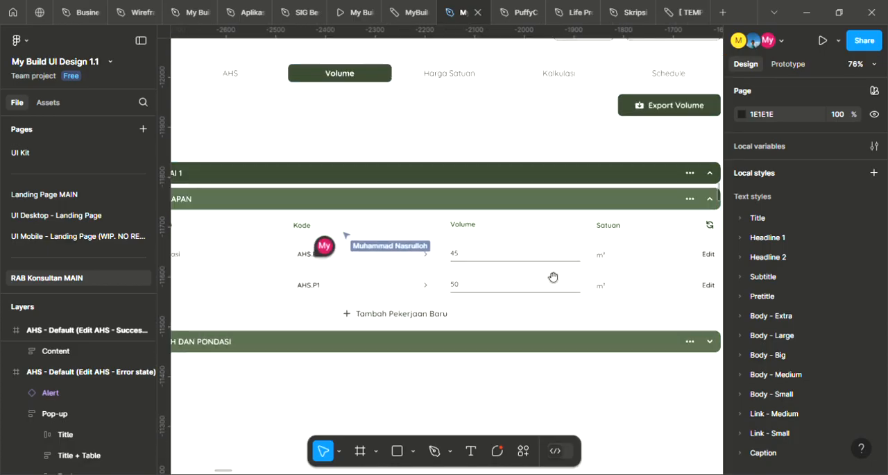
{"action": "scroll", "coordinate": [511, 241], "scroll_direction": "down", "scroll_amount": 2}
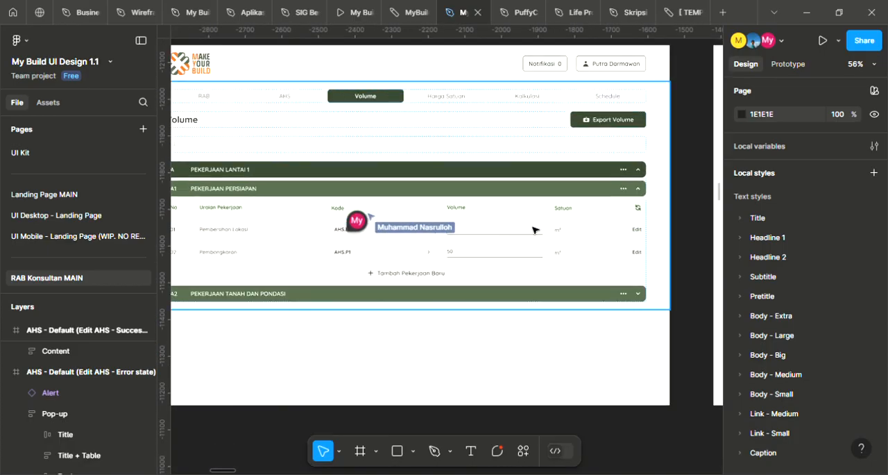
{"action": "scroll", "coordinate": [562, 232], "scroll_direction": "up", "scroll_amount": 4}
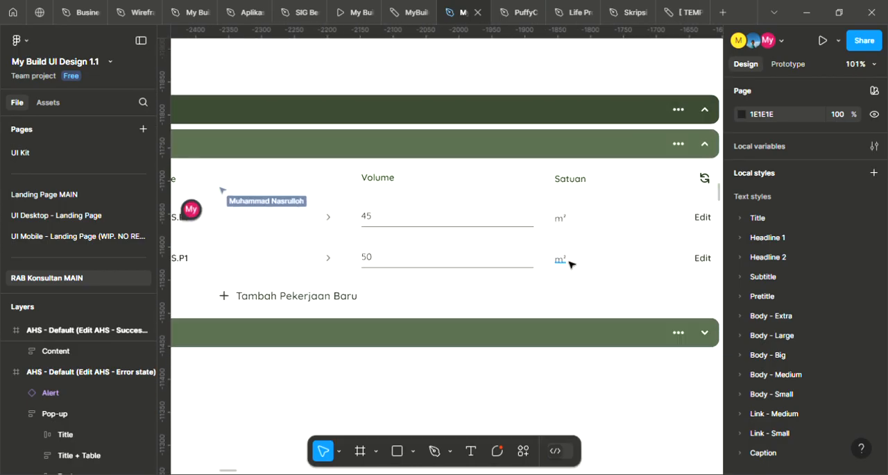
{"action": "scroll", "coordinate": [561, 250], "scroll_direction": "down", "scroll_amount": 3}
{"action": "scroll", "coordinate": [579, 263], "scroll_direction": "left", "scroll_amount": 1}
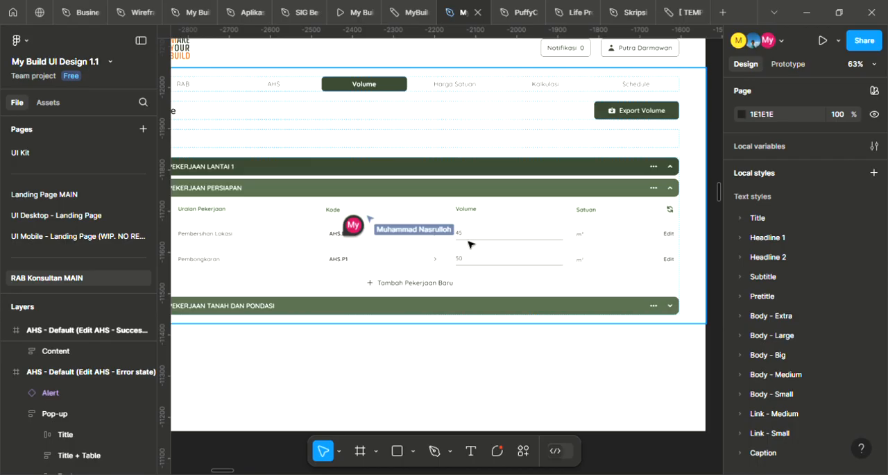
Examine the Detail Volume dialog in the Volume - Edit Pop-up frame and the volume fields in the Float Option Button frame
{"action": "scroll", "coordinate": [471, 242], "scroll_direction": "down", "scroll_amount": 3}
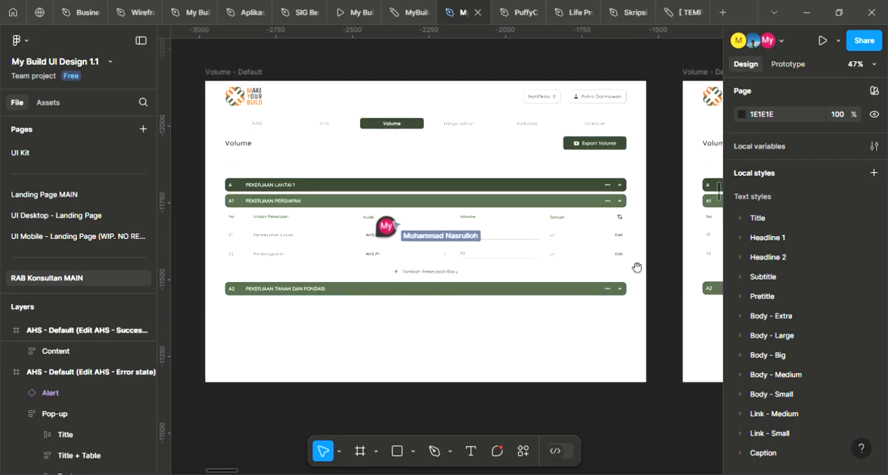
{"action": "scroll", "coordinate": [624, 244], "scroll_direction": "right", "scroll_amount": 10}
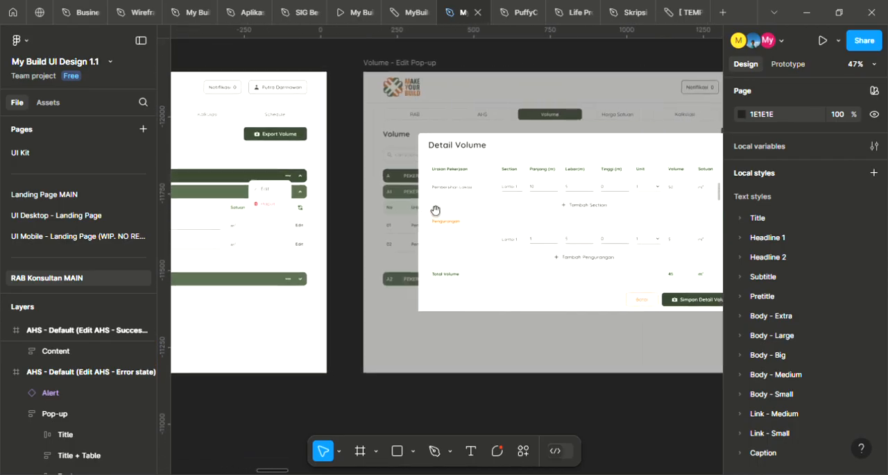
{"action": "left_click_drag", "start_coordinate": [591, 218], "coordinate": [389, 207]}
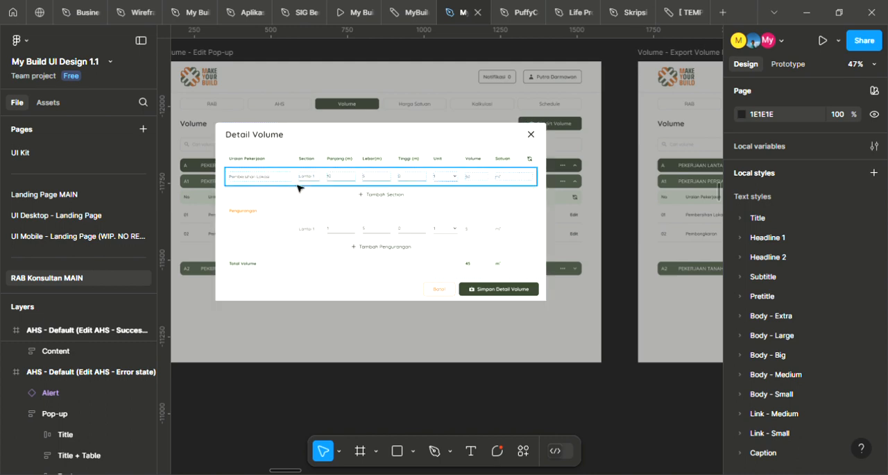
{"action": "scroll", "coordinate": [298, 185], "scroll_direction": "up", "scroll_amount": 3}
{"action": "scroll", "coordinate": [428, 217], "scroll_direction": "down", "scroll_amount": 1}
{"action": "left_click_drag", "start_coordinate": [458, 208], "coordinate": [748, 202]}
{"action": "left_click_drag", "start_coordinate": [232, 229], "coordinate": [728, 212]}
{"action": "left_click_drag", "start_coordinate": [619, 246], "coordinate": [530, 278]}
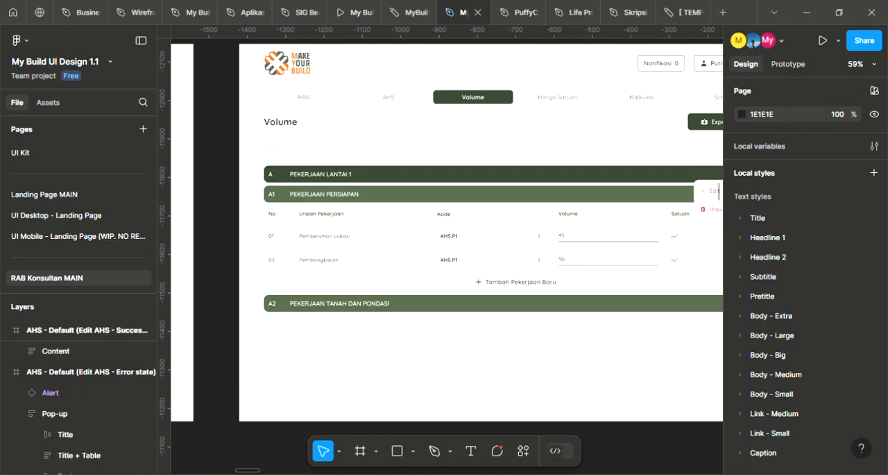
{"action": "left_click_drag", "start_coordinate": [594, 270], "coordinate": [572, 249]}
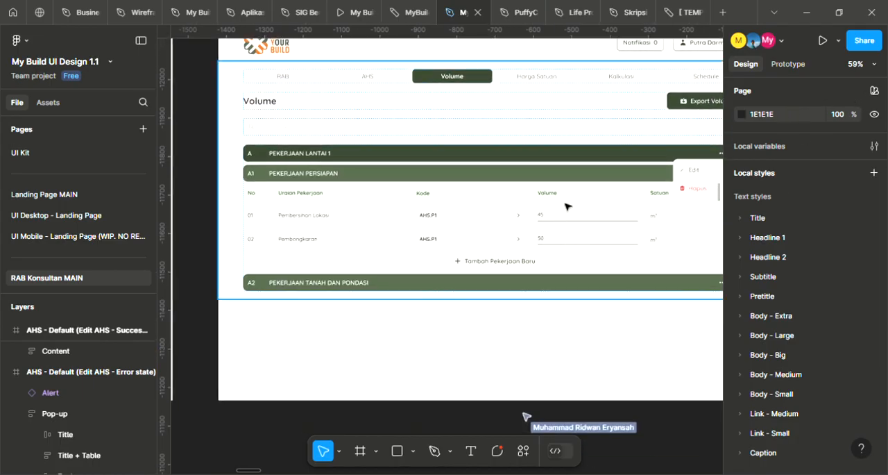
{"action": "left_click_drag", "start_coordinate": [562, 220], "coordinate": [557, 220]}
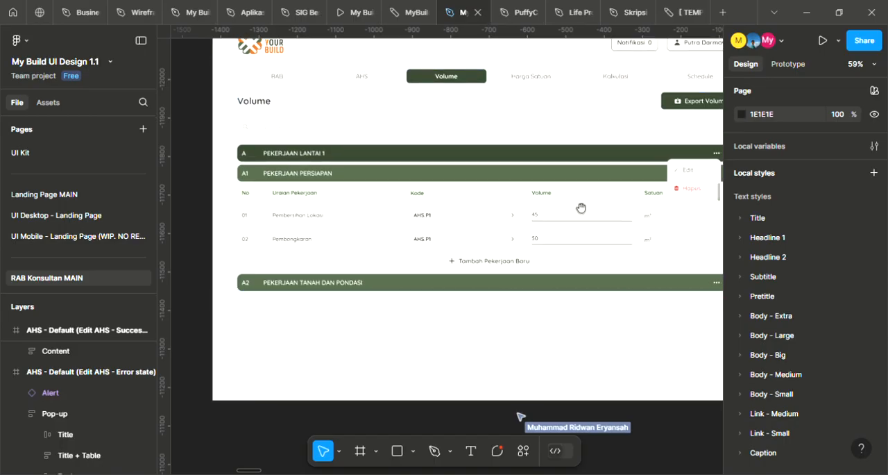
Compare the Edit links and volume fields of the Float Option Button frame with the section and Pengurangan rows of the Detail Volume dialog
{"action": "scroll", "coordinate": [525, 232], "scroll_direction": "right", "scroll_amount": 1}
{"action": "scroll", "coordinate": [539, 210], "scroll_direction": "right", "scroll_amount": 3}
{"action": "scroll", "coordinate": [539, 210], "scroll_direction": "right", "scroll_amount": 1}
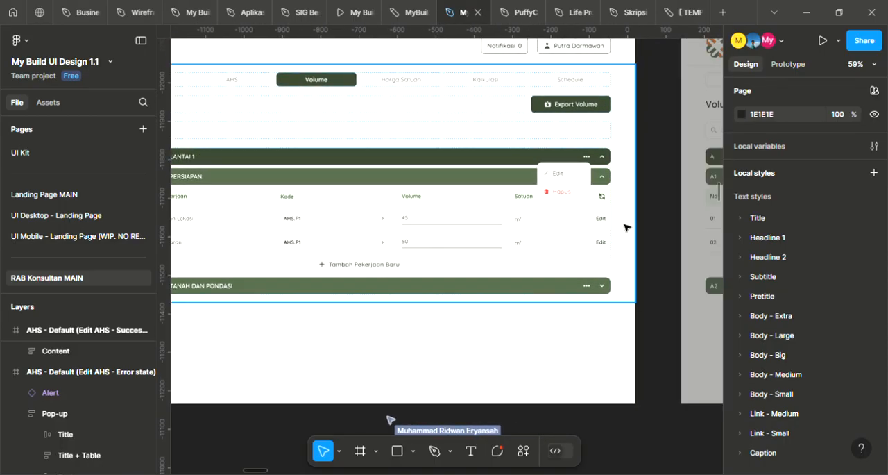
{"action": "scroll", "coordinate": [621, 229], "scroll_direction": "right", "scroll_amount": 4}
{"action": "scroll", "coordinate": [563, 237], "scroll_direction": "right", "scroll_amount": 8}
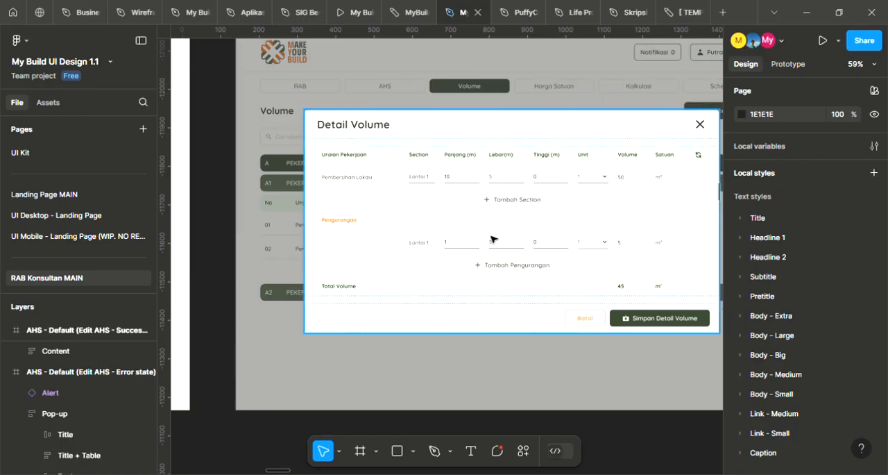
{"action": "scroll", "coordinate": [525, 240], "scroll_direction": "left", "scroll_amount": 12}
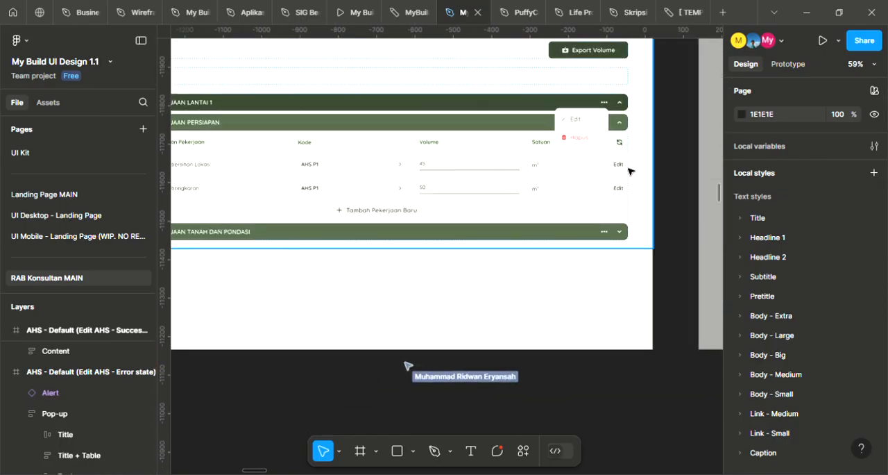
{"action": "scroll", "coordinate": [613, 167], "scroll_direction": "right", "scroll_amount": 5}
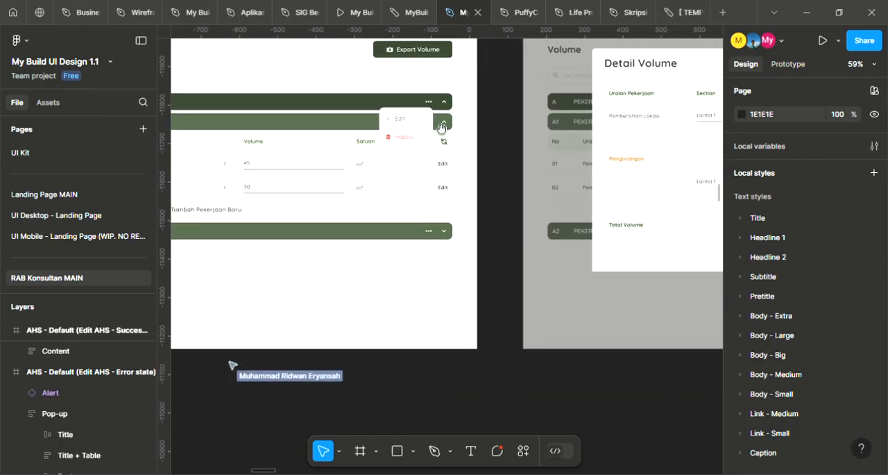
{"action": "scroll", "coordinate": [508, 168], "scroll_direction": "right", "scroll_amount": 4}
{"action": "scroll", "coordinate": [509, 168], "scroll_direction": "up", "scroll_amount": 2}
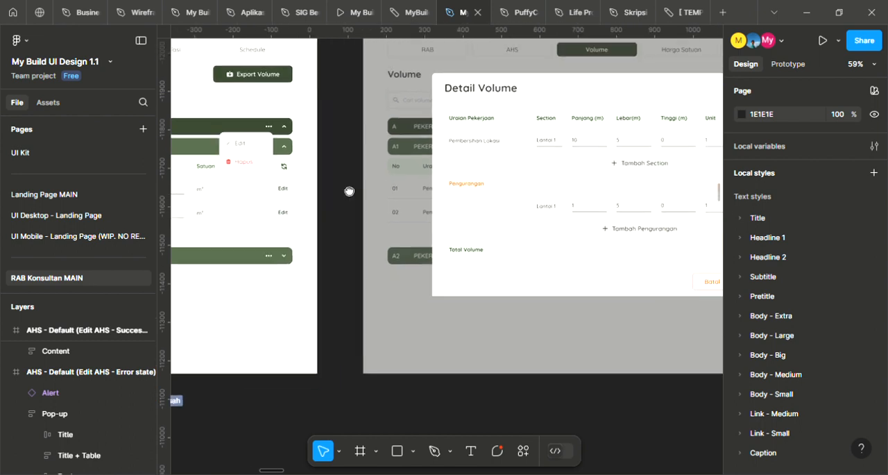
{"action": "scroll", "coordinate": [489, 221], "scroll_direction": "left", "scroll_amount": 5}
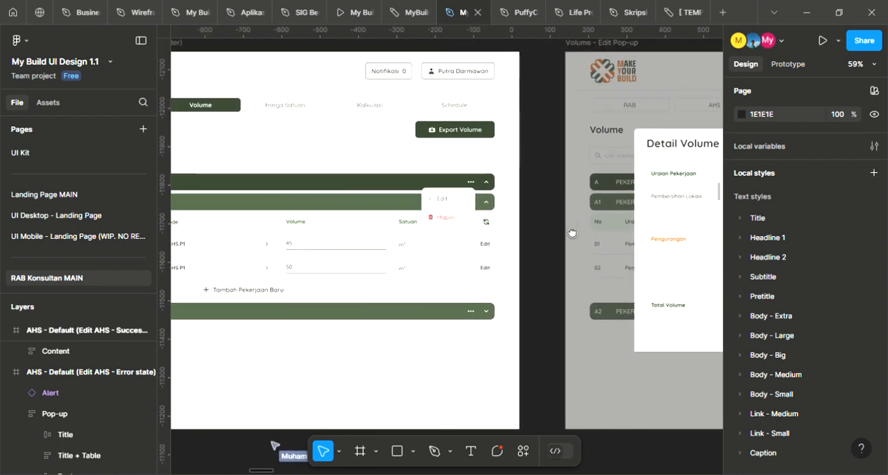
{"action": "scroll", "coordinate": [527, 227], "scroll_direction": "left", "scroll_amount": 5}
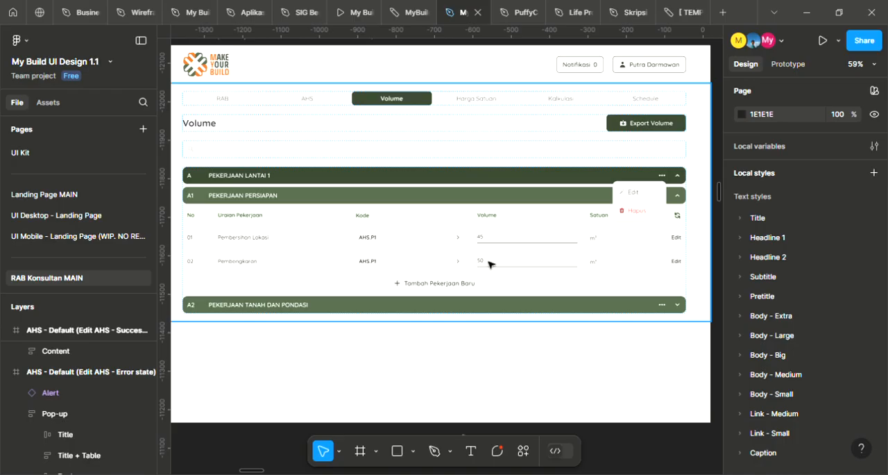
{"action": "left_click_drag", "start_coordinate": [690, 264], "coordinate": [152, 208]}
{"action": "scroll", "coordinate": [507, 232], "scroll_direction": "left", "scroll_amount": 10}
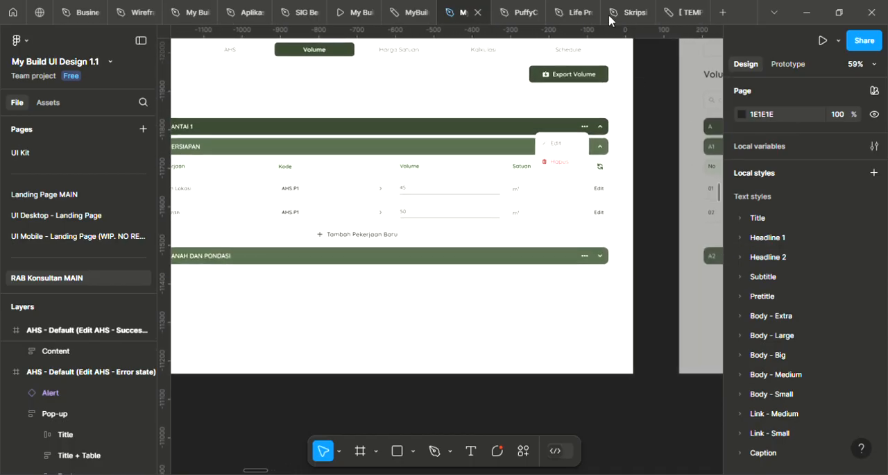
Add the comment "tambahin tombol simpen" at the end of the Pembersihan Lokasi volume field in the Float Option Button frame
{"action": "left_click_drag", "start_coordinate": [528, 291], "coordinate": [641, 286]}
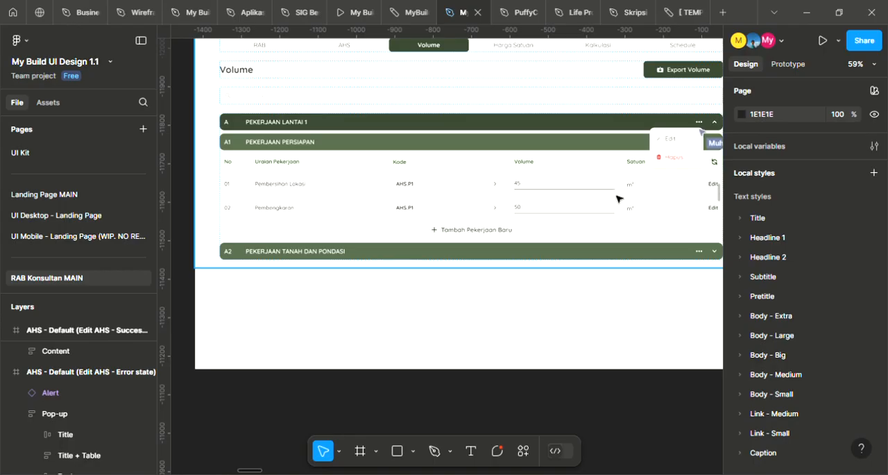
{"action": "scroll", "coordinate": [609, 193], "scroll_direction": "up", "scroll_amount": 3}
{"action": "key", "text": "c"}
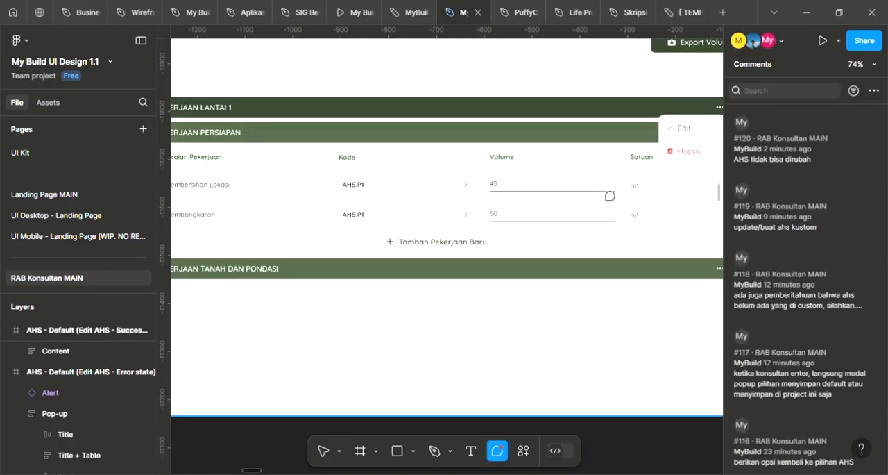
{"action": "left_click", "coordinate": [609, 193]}
{"action": "type", "text": "tambahin tombol simpen"}
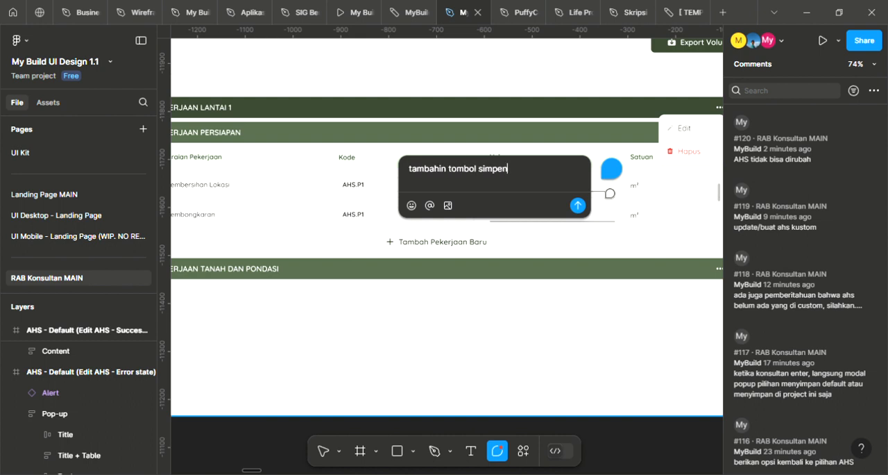
{"action": "key", "text": "Return"}
{"action": "key", "text": "v"}
Review the commented Float Option Button frame alongside the neighbouring Volume - Edit Pop-up frame
{"action": "scroll", "coordinate": [641, 221], "scroll_direction": "down", "scroll_amount": 4}
{"action": "left_click_drag", "start_coordinate": [658, 281], "coordinate": [598, 274]}
{"action": "scroll", "coordinate": [557, 276], "scroll_direction": "down", "scroll_amount": 1}
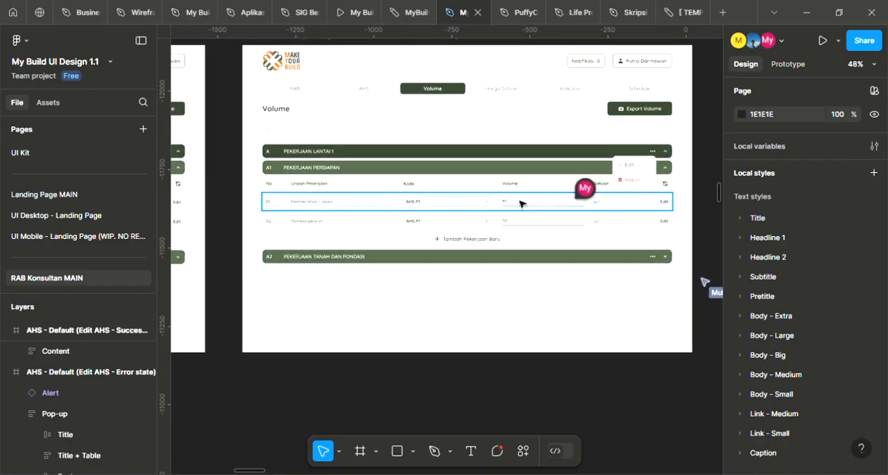
{"action": "left_click_drag", "start_coordinate": [698, 222], "coordinate": [678, 227]}
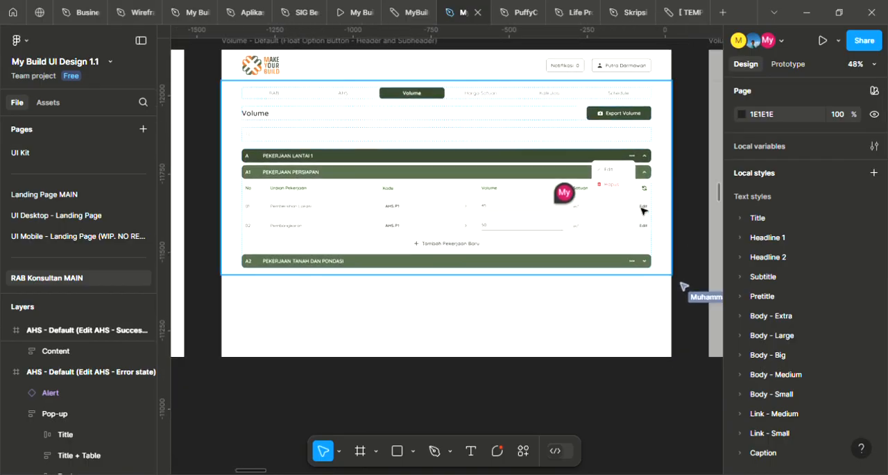
{"action": "left_click_drag", "start_coordinate": [598, 221], "coordinate": [352, 228]}
{"action": "left_click_drag", "start_coordinate": [507, 223], "coordinate": [301, 227]}
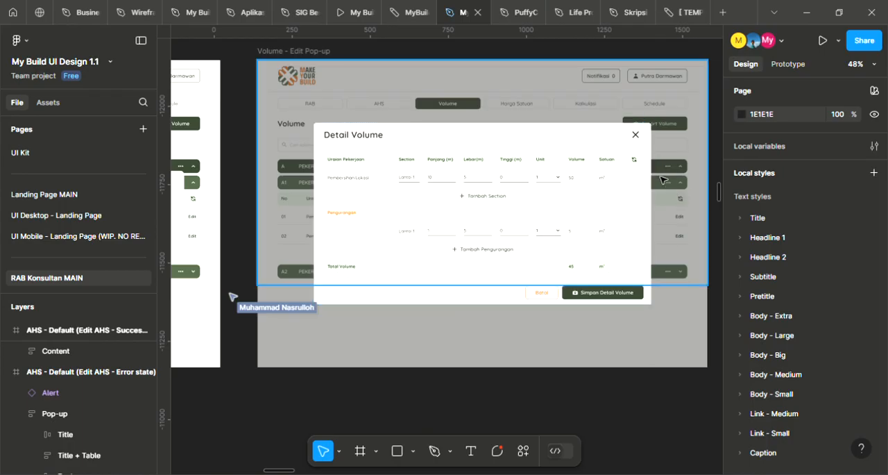
{"action": "scroll", "coordinate": [576, 204], "scroll_direction": "down", "scroll_amount": 2}
{"action": "scroll", "coordinate": [584, 206], "scroll_direction": "down", "scroll_amount": 2}
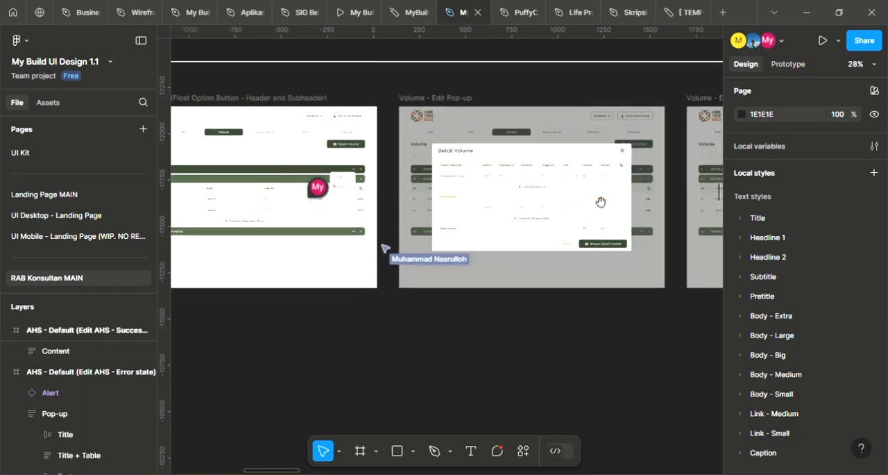
{"action": "scroll", "coordinate": [591, 208], "scroll_direction": "left", "scroll_amount": 1}
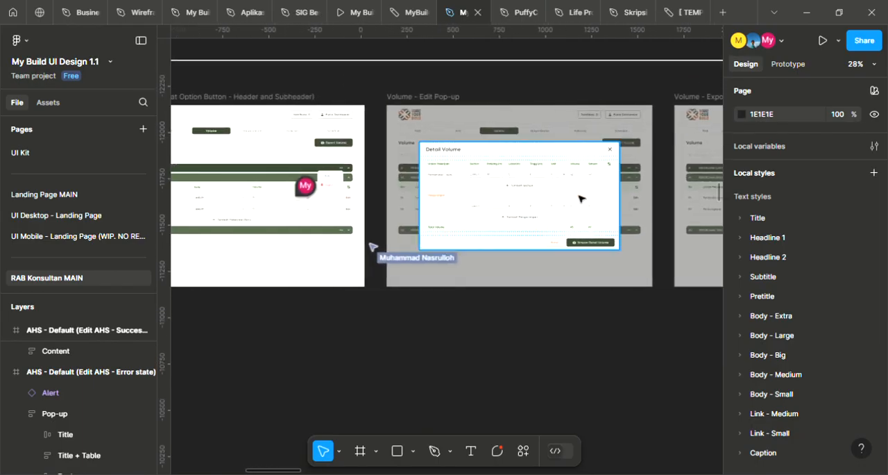
{"action": "scroll", "coordinate": [451, 187], "scroll_direction": "left", "scroll_amount": 3}
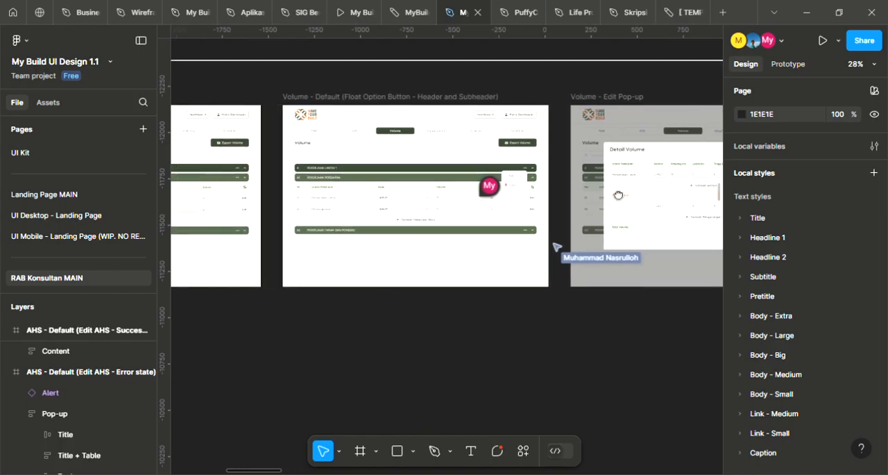
{"action": "scroll", "coordinate": [354, 177], "scroll_direction": "up", "scroll_amount": 2}
{"action": "scroll", "coordinate": [367, 184], "scroll_direction": "up", "scroll_amount": 3}
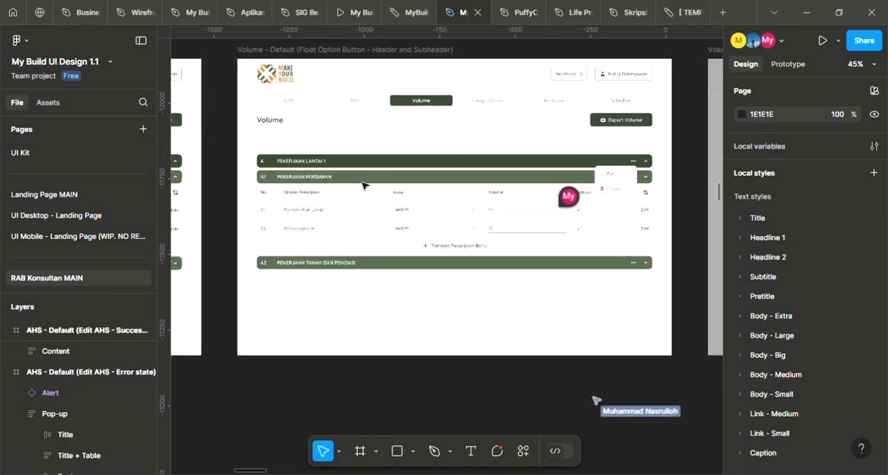
Check how the work item rows and Edit links of the commented Volume frame relate to the Detail Volume dialog's dimension inputs
{"action": "scroll", "coordinate": [367, 192], "scroll_direction": "right", "scroll_amount": 2}
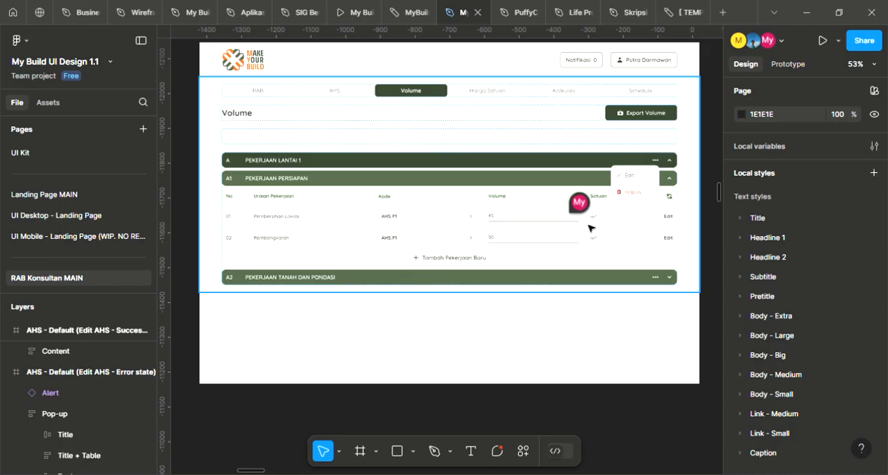
{"action": "scroll", "coordinate": [664, 232], "scroll_direction": "right", "scroll_amount": 3}
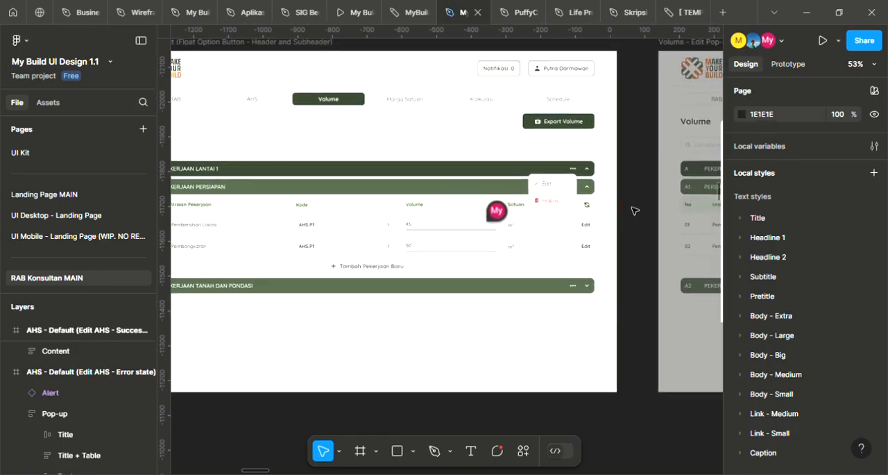
{"action": "left_click_drag", "start_coordinate": [499, 250], "coordinate": [537, 248]}
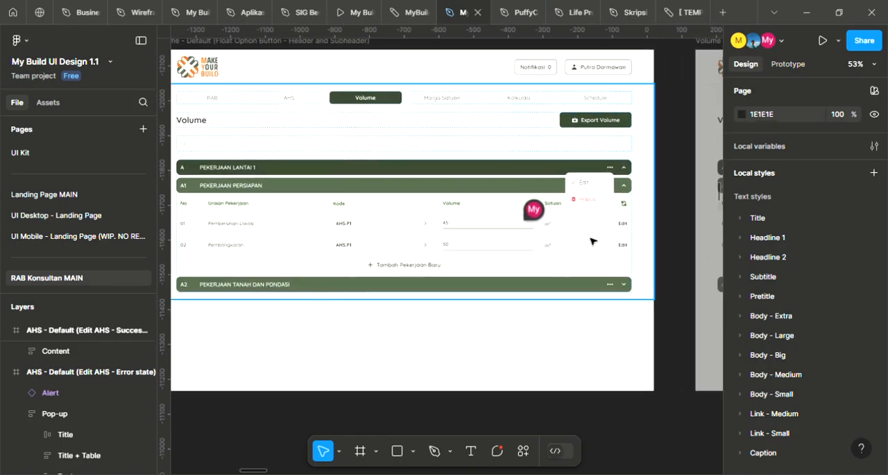
{"action": "left_click_drag", "start_coordinate": [604, 245], "coordinate": [511, 249]}
{"action": "left_click_drag", "start_coordinate": [701, 230], "coordinate": [464, 228]}
{"action": "left_click_drag", "start_coordinate": [603, 235], "coordinate": [539, 223]}
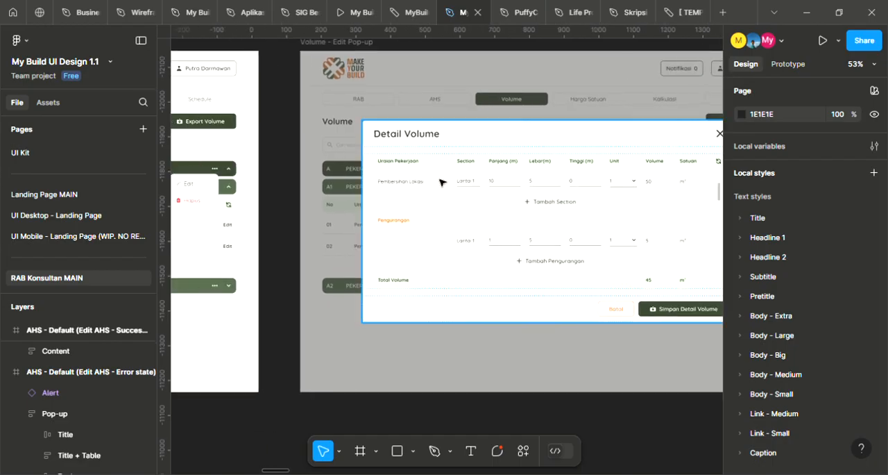
{"action": "scroll", "coordinate": [452, 204], "scroll_direction": "down", "scroll_amount": 5}
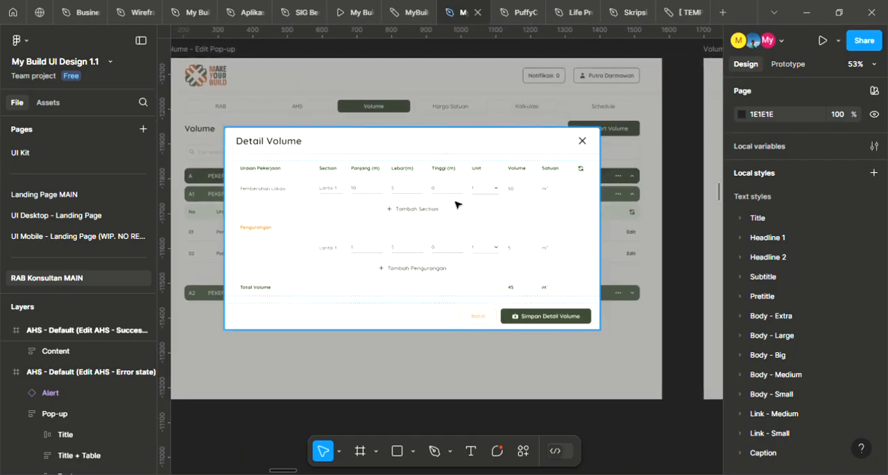
{"action": "left_click_drag", "start_coordinate": [409, 206], "coordinate": [746, 205]}
{"action": "scroll", "coordinate": [573, 197], "scroll_direction": "up", "scroll_amount": 3}
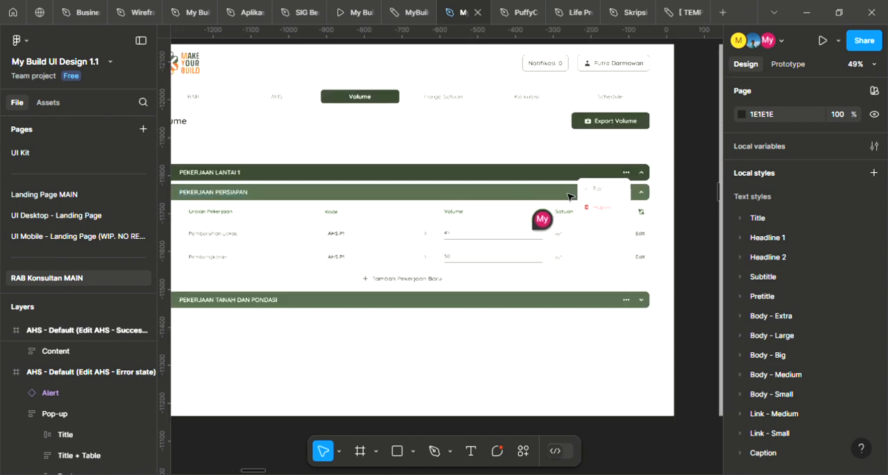
{"action": "left_click_drag", "start_coordinate": [480, 220], "coordinate": [533, 208]}
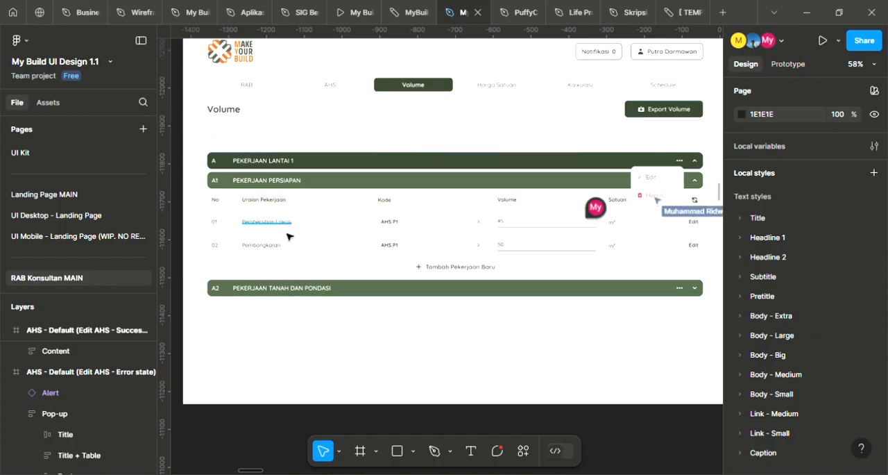
{"action": "scroll", "coordinate": [285, 236], "scroll_direction": "right", "scroll_amount": 15}
{"action": "scroll", "coordinate": [298, 225], "scroll_direction": "left", "scroll_amount": 6}
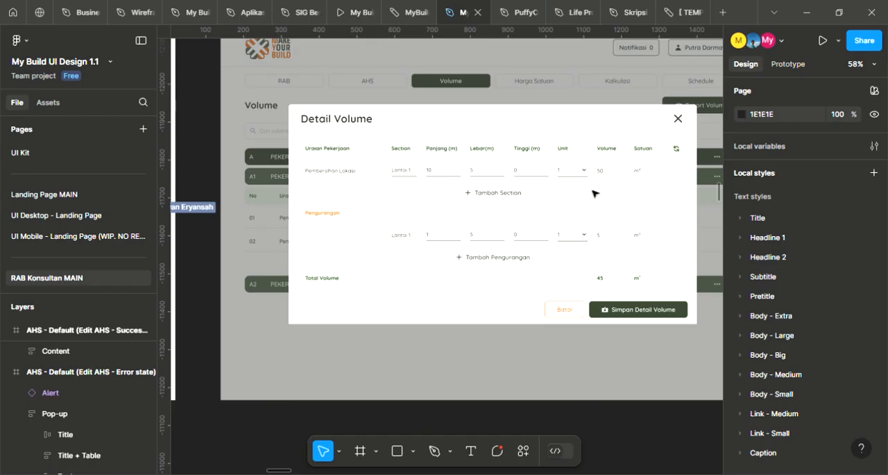
Inspect the first table of the BACKUP VOLUME RAB document, covering its section, dimension, Pengurangan and total rows
{"action": "scroll", "coordinate": [640, 208], "scroll_direction": "right", "scroll_amount": 20}
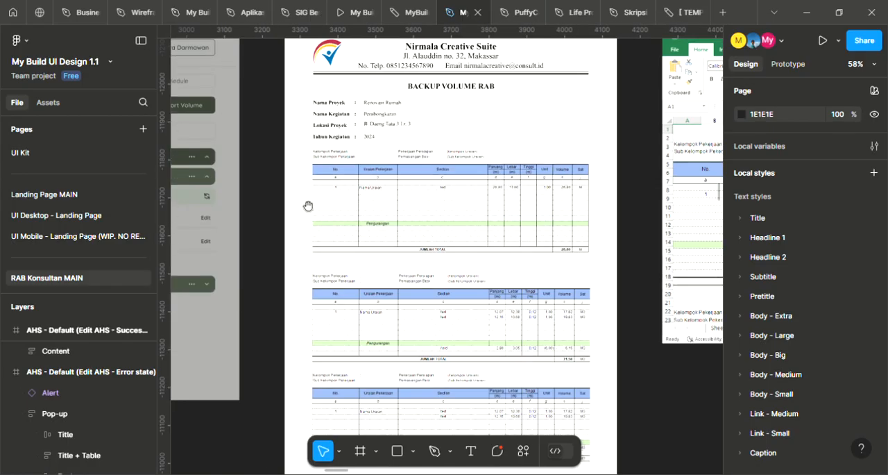
{"action": "scroll", "coordinate": [520, 204], "scroll_direction": "up", "scroll_amount": 5}
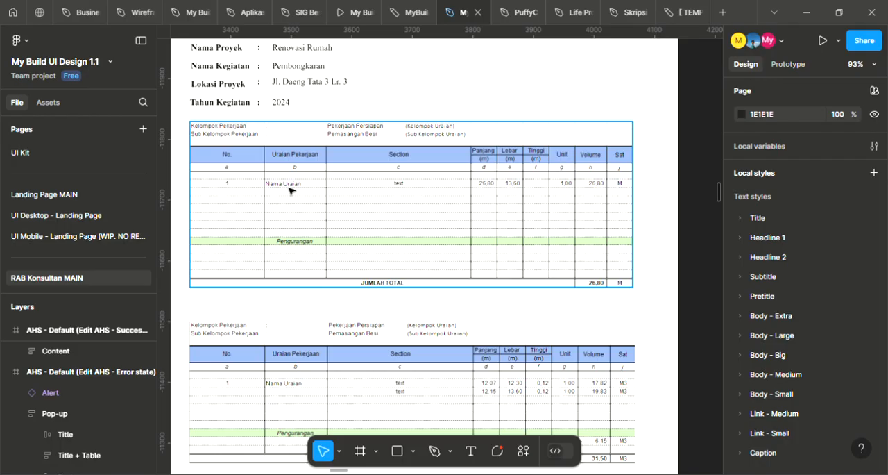
{"action": "scroll", "coordinate": [289, 190], "scroll_direction": "up", "scroll_amount": 2}
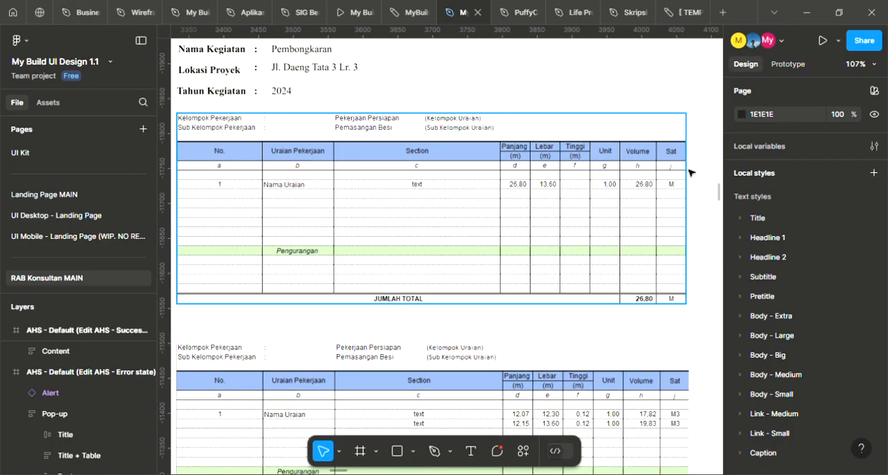
Look through the three volume tables and the signature block of the BACKUP VOLUME RAB document
{"action": "scroll", "coordinate": [684, 183], "scroll_direction": "down", "scroll_amount": 3}
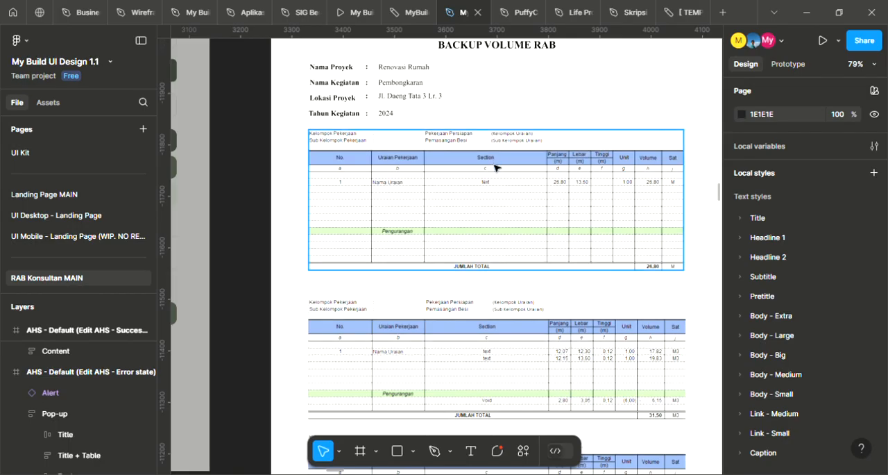
{"action": "scroll", "coordinate": [580, 139], "scroll_direction": "down", "scroll_amount": 3}
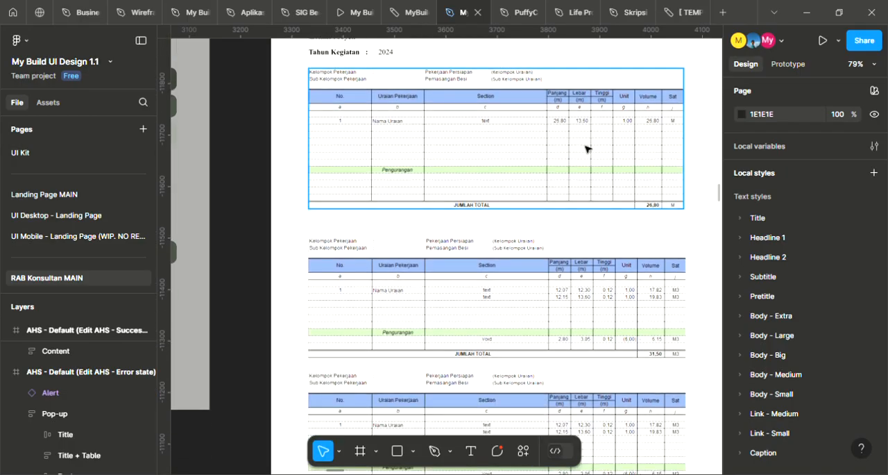
{"action": "scroll", "coordinate": [586, 149], "scroll_direction": "down", "scroll_amount": 2}
{"action": "scroll", "coordinate": [546, 149], "scroll_direction": "left", "scroll_amount": 10}
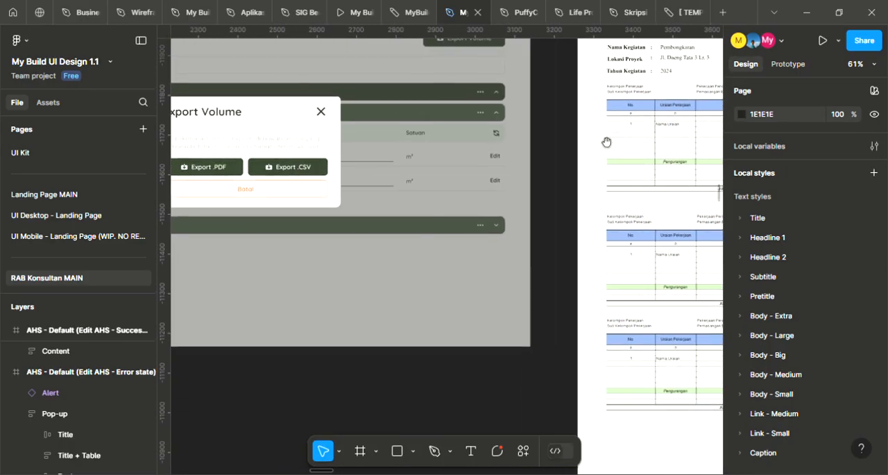
{"action": "scroll", "coordinate": [546, 149], "scroll_direction": "right", "scroll_amount": 10}
{"action": "scroll", "coordinate": [484, 205], "scroll_direction": "down", "scroll_amount": 3}
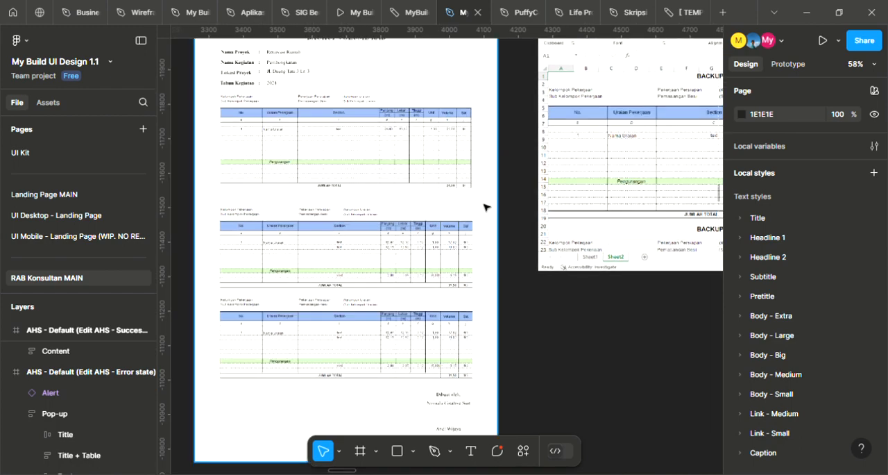
{"action": "left_click_drag", "start_coordinate": [578, 122], "coordinate": [605, 248]}
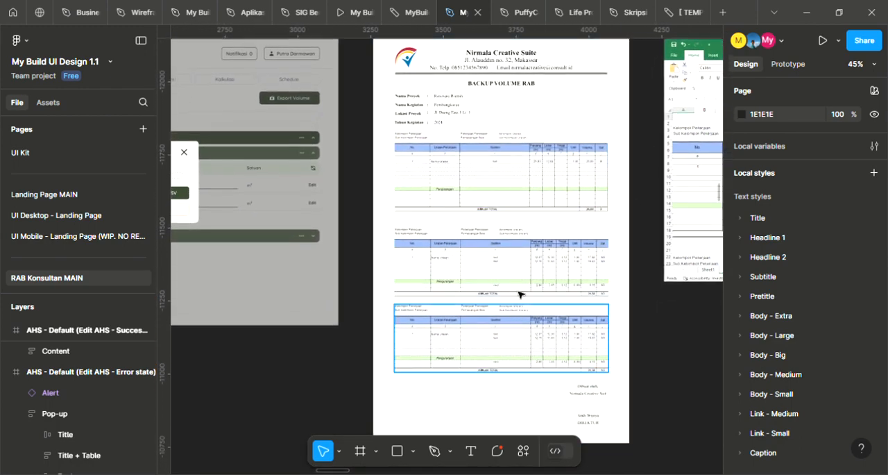
{"action": "scroll", "coordinate": [495, 224], "scroll_direction": "down", "scroll_amount": 2}
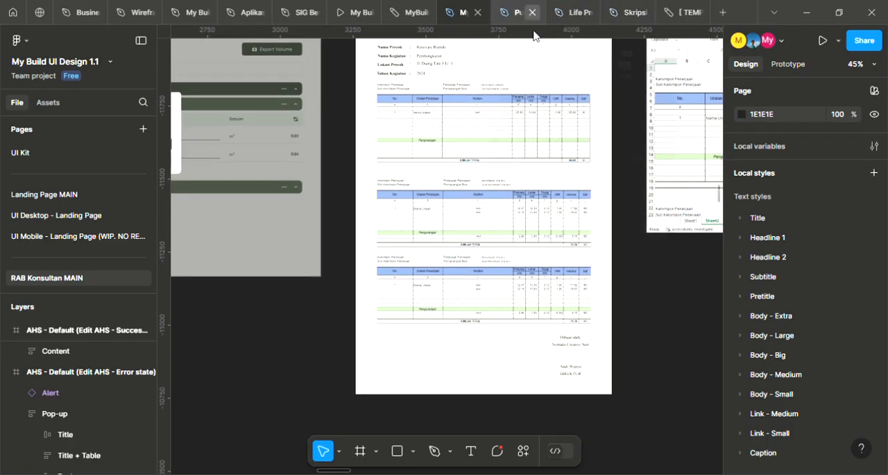
{"action": "scroll", "coordinate": [538, 164], "scroll_direction": "up", "scroll_amount": 1}
{"action": "scroll", "coordinate": [478, 157], "scroll_direction": "up", "scroll_amount": 2, "text": "ctrl"}
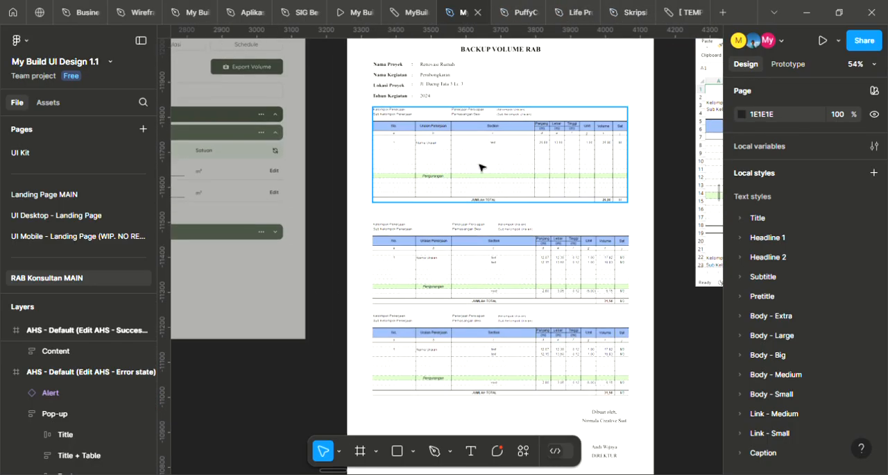
Examine the first BACKUP VOLUME RAB table closely, including its project details, Section, dimension, Unit and Volume columns
{"action": "mouse_move", "coordinate": [486, 171]}
{"action": "left_mouse_down"}
{"action": "mouse_move", "coordinate": [643, 181]}
{"action": "mouse_move", "coordinate": [491, 180]}
{"action": "left_mouse_up"}
{"action": "scroll", "coordinate": [489, 173], "scroll_direction": "up", "scroll_amount": 2, "text": "ctrl"}
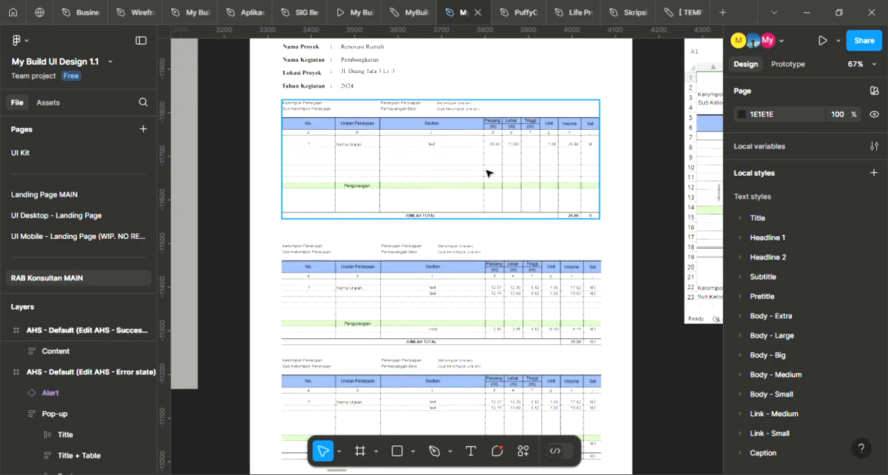
{"action": "scroll", "coordinate": [386, 160], "scroll_direction": "up", "scroll_amount": 3, "text": "ctrl"}
{"action": "scroll", "coordinate": [492, 165], "scroll_direction": "down", "scroll_amount": 2, "text": "ctrl"}
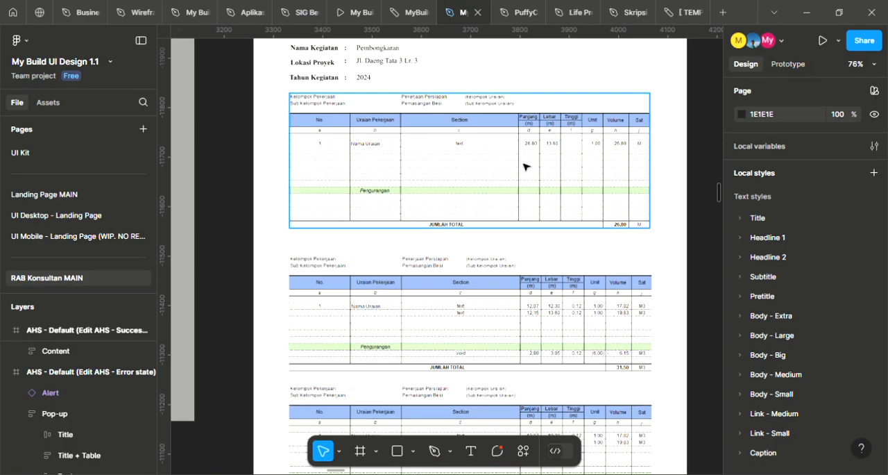
{"action": "scroll", "coordinate": [524, 166], "scroll_direction": "up", "scroll_amount": 3}
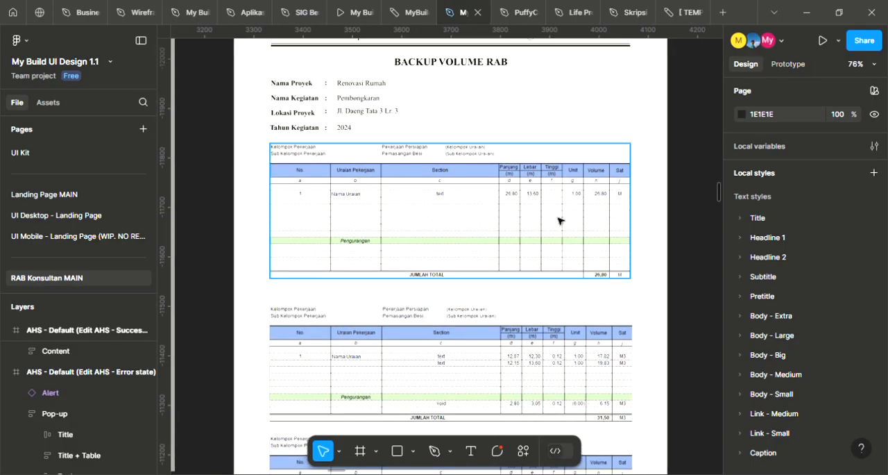
{"action": "scroll", "coordinate": [589, 200], "scroll_direction": "up", "scroll_amount": 1}
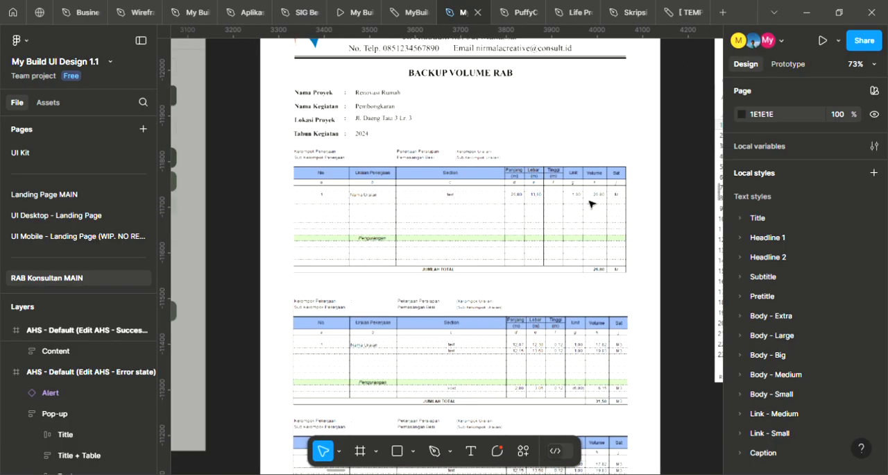
{"action": "scroll", "coordinate": [687, 201], "scroll_direction": "down", "scroll_amount": 1, "text": "ctrl"}
{"action": "scroll", "coordinate": [684, 189], "scroll_direction": "down", "scroll_amount": 1, "text": "ctrl"}
{"action": "scroll", "coordinate": [664, 189], "scroll_direction": "up", "scroll_amount": 1}
{"action": "scroll", "coordinate": [458, 235], "scroll_direction": "up", "scroll_amount": 2, "text": "ctrl"}
{"action": "scroll", "coordinate": [477, 220], "scroll_direction": "down", "scroll_amount": 2}
{"action": "scroll", "coordinate": [478, 219], "scroll_direction": "up", "scroll_amount": 2, "text": "ctrl"}
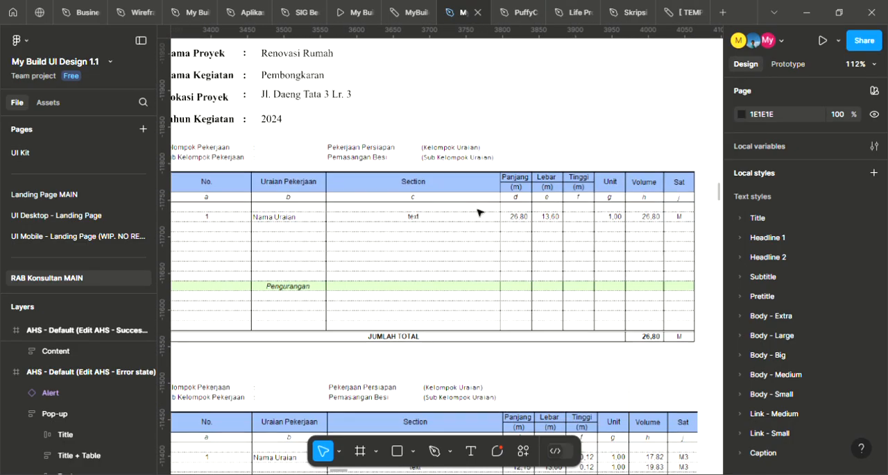
{"action": "scroll", "coordinate": [479, 208], "scroll_direction": "down", "scroll_amount": 2, "text": "ctrl"}
{"action": "scroll", "coordinate": [491, 216], "scroll_direction": "down", "scroll_amount": 1, "text": "ctrl"}
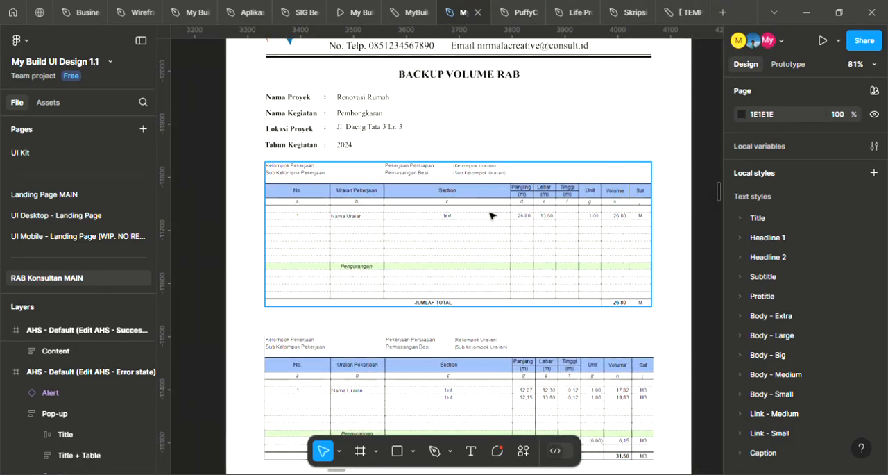
Compare the layout of the first BACKUP VOLUME RAB table with the two tables below it, including their Pengurangan rows
{"action": "left_click_drag", "start_coordinate": [676, 303], "coordinate": [589, 268]}
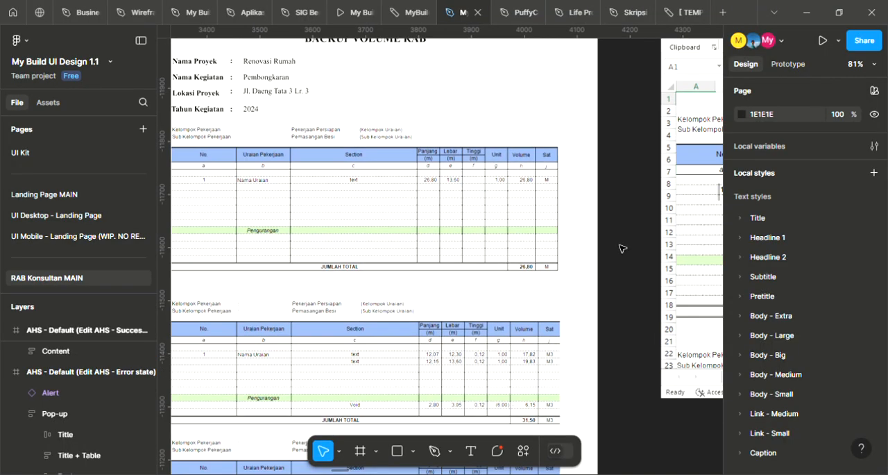
{"action": "scroll", "coordinate": [486, 223], "scroll_direction": "left", "scroll_amount": 2}
{"action": "scroll", "coordinate": [455, 220], "scroll_direction": "down", "scroll_amount": 1, "text": "ctrl"}
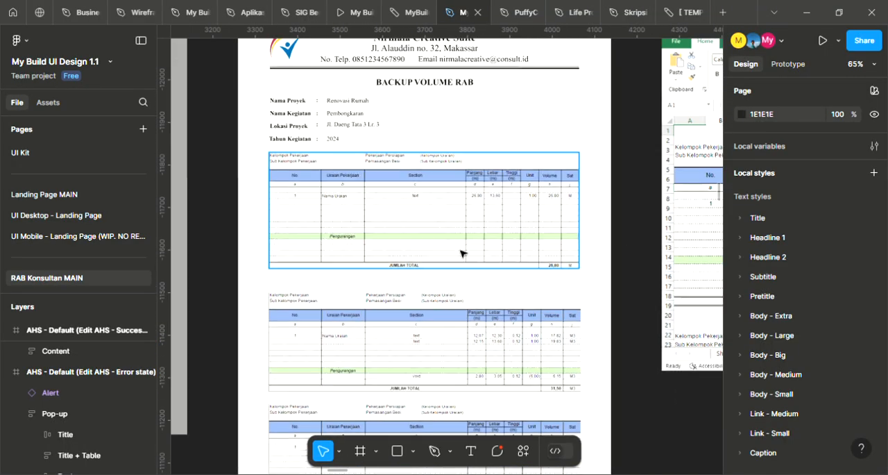
{"action": "left_click_drag", "start_coordinate": [400, 247], "coordinate": [552, 250]}
{"action": "left_click_drag", "start_coordinate": [606, 251], "coordinate": [508, 244]}
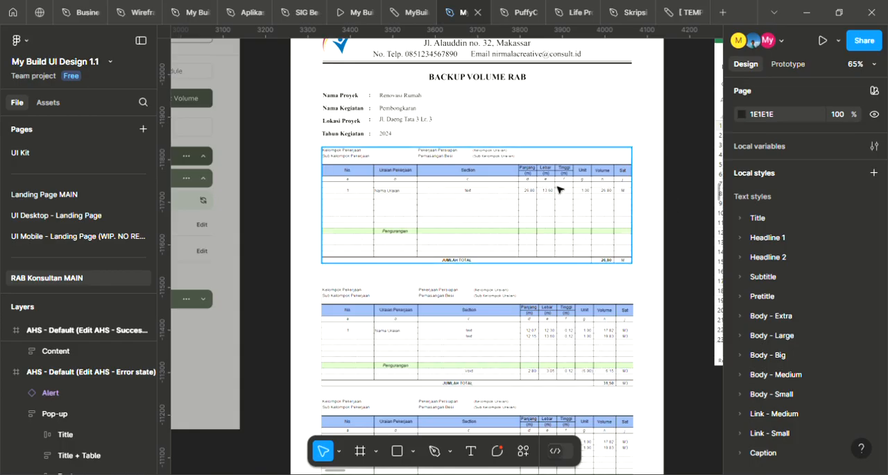
{"action": "scroll", "coordinate": [678, 193], "scroll_direction": "down", "scroll_amount": 3}
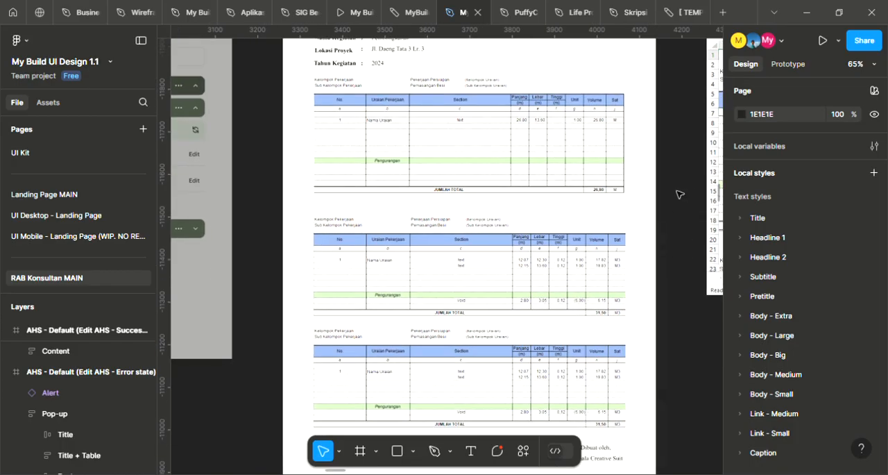
{"action": "scroll", "coordinate": [677, 193], "scroll_direction": "down", "scroll_amount": 2}
Check the Volume - Export Volume Pop-up frame against the neighbouring Volume - Export PDF document
{"action": "left_click_drag", "start_coordinate": [329, 195], "coordinate": [449, 226]}
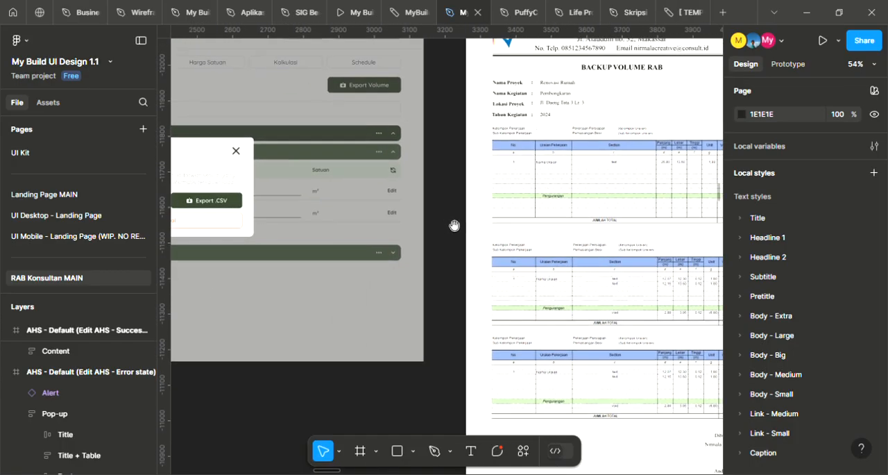
{"action": "left_click_drag", "start_coordinate": [613, 220], "coordinate": [482, 240]}
{"action": "scroll", "coordinate": [510, 198], "scroll_direction": "up", "scroll_amount": 2}
{"action": "scroll", "coordinate": [406, 212], "scroll_direction": "left", "scroll_amount": 10}
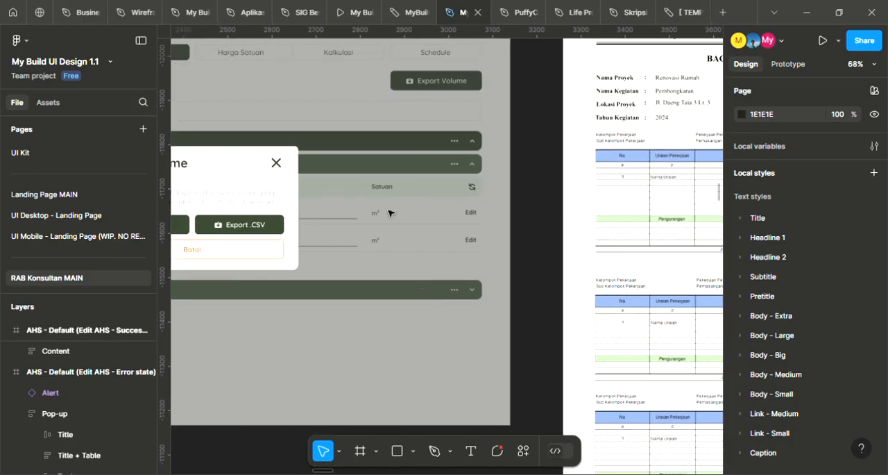
{"action": "scroll", "coordinate": [565, 210], "scroll_direction": "down", "scroll_amount": 4}
{"action": "left_click_drag", "start_coordinate": [650, 220], "coordinate": [565, 226]}
{"action": "scroll", "coordinate": [410, 212], "scroll_direction": "up", "scroll_amount": 1}
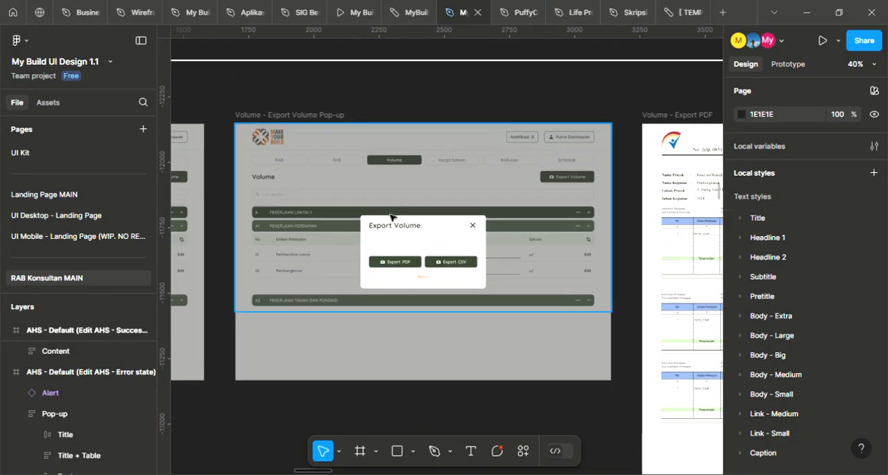
{"action": "scroll", "coordinate": [411, 213], "scroll_direction": "up", "scroll_amount": 3}
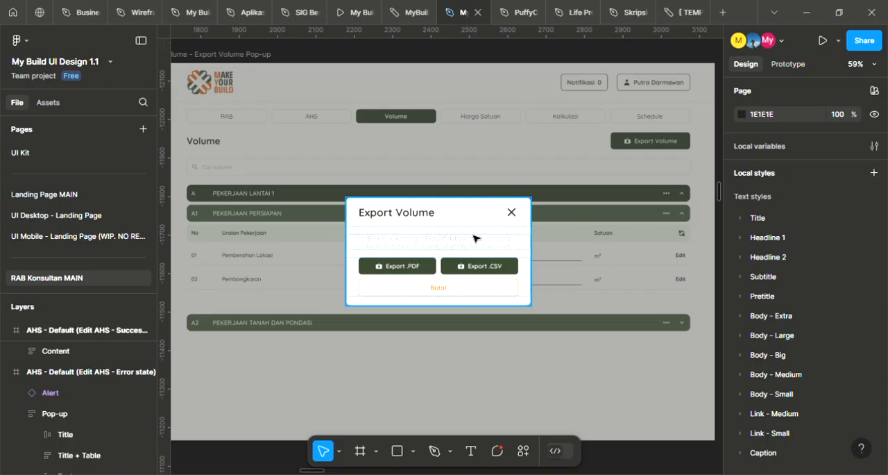
{"action": "left_click_drag", "start_coordinate": [579, 213], "coordinate": [270, 176]}
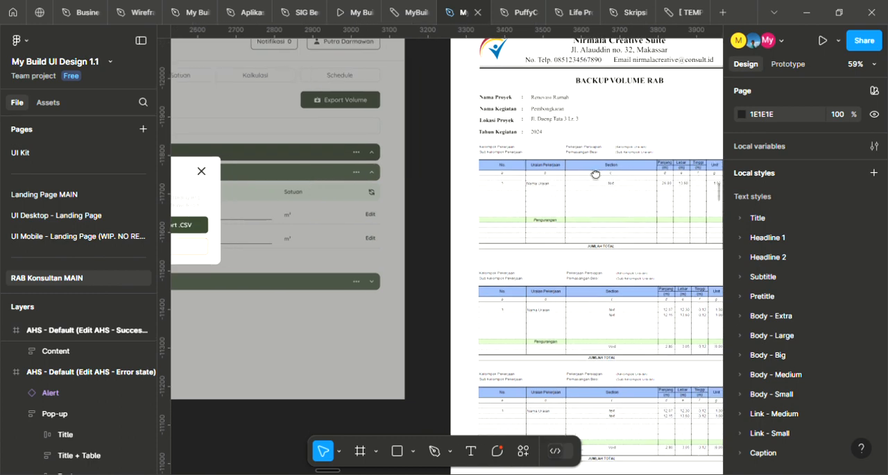
{"action": "left_click_drag", "start_coordinate": [595, 174], "coordinate": [417, 175]}
{"action": "left_click_drag", "start_coordinate": [307, 183], "coordinate": [680, 181]}
{"action": "left_click_drag", "start_coordinate": [338, 237], "coordinate": [533, 237]}
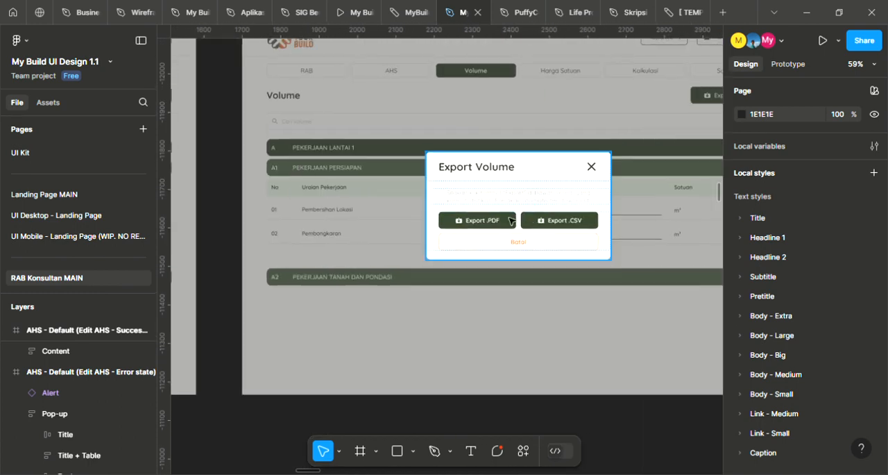
Examine the Export Volume dialog with its Export .PDF, Export .CSV and Batal options
{"action": "scroll", "coordinate": [550, 199], "scroll_direction": "up", "scroll_amount": 1}
{"action": "scroll", "coordinate": [577, 216], "scroll_direction": "down", "scroll_amount": 3}
{"action": "left_click_drag", "start_coordinate": [565, 243], "coordinate": [548, 257]}
{"action": "scroll", "coordinate": [572, 210], "scroll_direction": "up", "scroll_amount": 1}
{"action": "scroll", "coordinate": [519, 246], "scroll_direction": "down", "scroll_amount": 3}
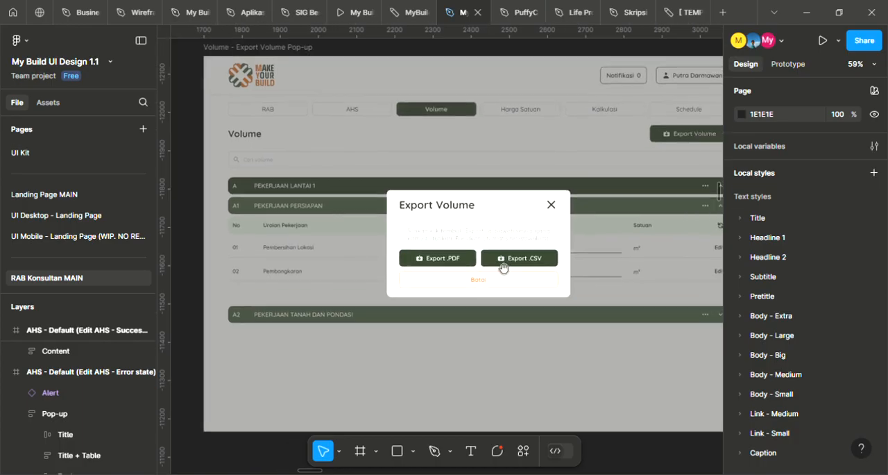
{"action": "scroll", "coordinate": [486, 253], "scroll_direction": "up", "scroll_amount": 3}
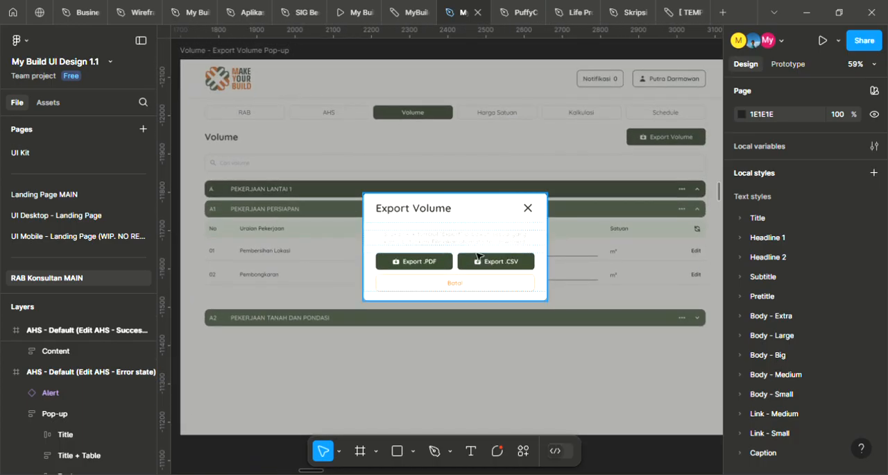
{"action": "scroll", "coordinate": [478, 257], "scroll_direction": "down", "scroll_amount": 2}
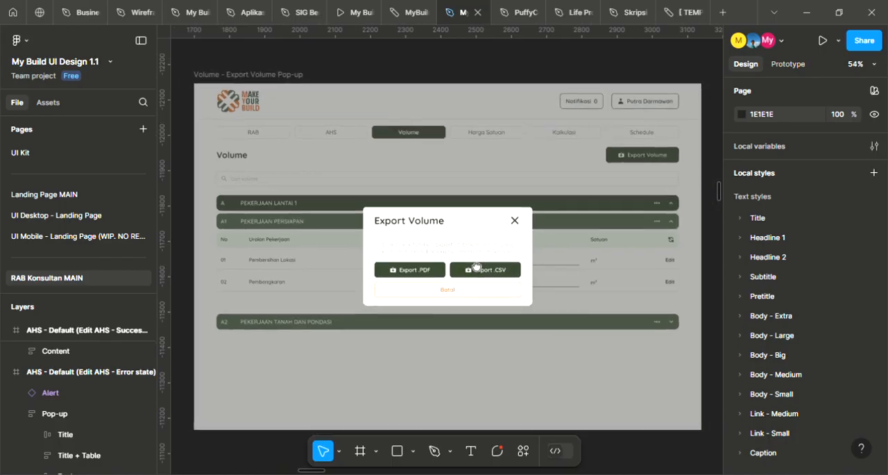
{"action": "scroll", "coordinate": [472, 255], "scroll_direction": "up", "scroll_amount": 2}
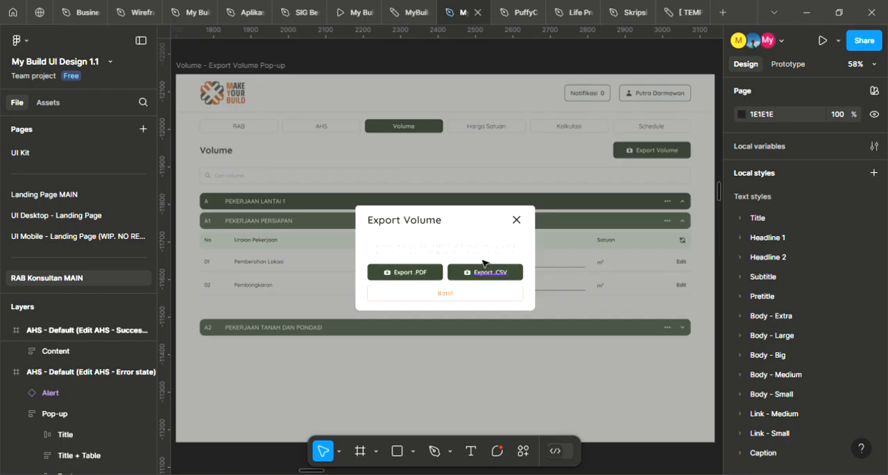
Review the Detail Volume dialog in the Volume - Edit Pop-up frame alongside the commented Float Option Button frame
{"action": "scroll", "coordinate": [484, 260], "scroll_direction": "down", "scroll_amount": 3}
{"action": "scroll", "coordinate": [460, 252], "scroll_direction": "left", "scroll_amount": 5}
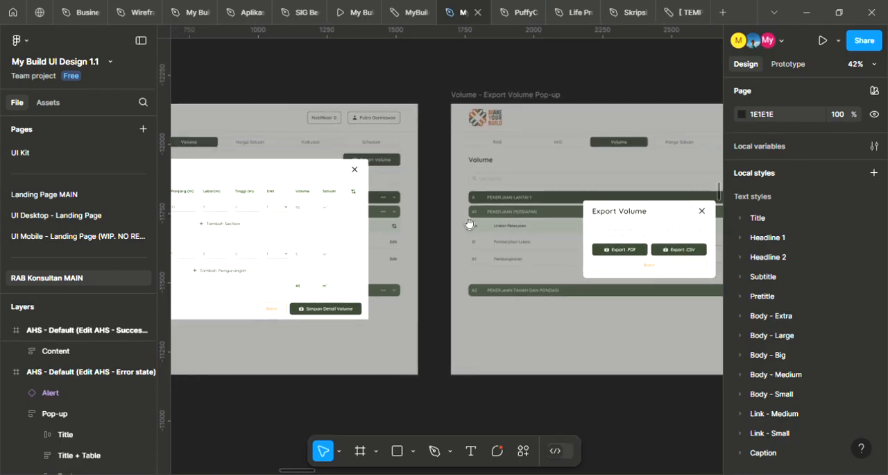
{"action": "scroll", "coordinate": [468, 225], "scroll_direction": "left", "scroll_amount": 4}
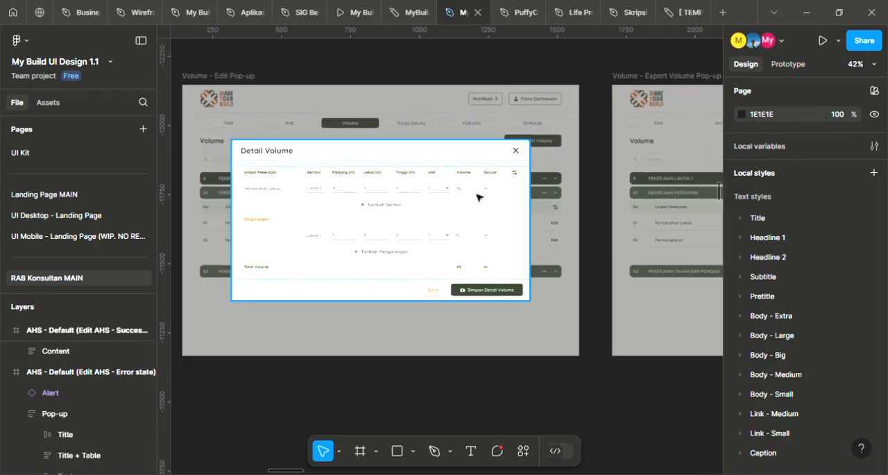
{"action": "left_click_drag", "start_coordinate": [363, 218], "coordinate": [555, 224]}
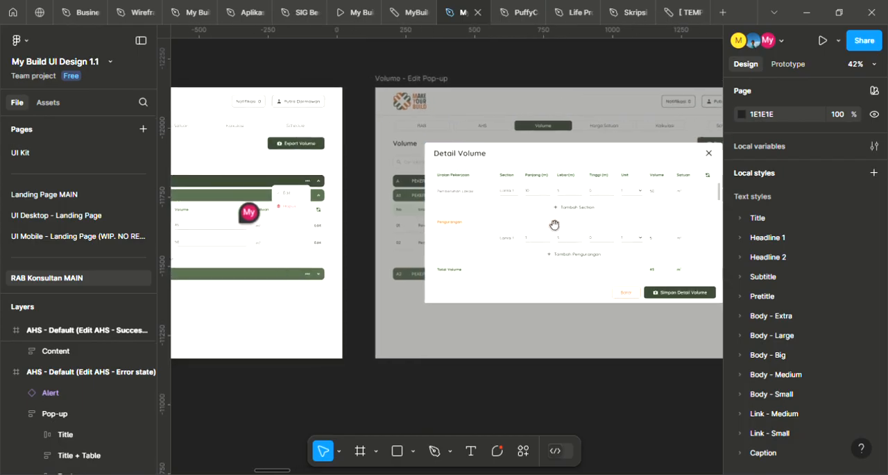
{"action": "scroll", "coordinate": [416, 209], "scroll_direction": "left", "scroll_amount": 6}
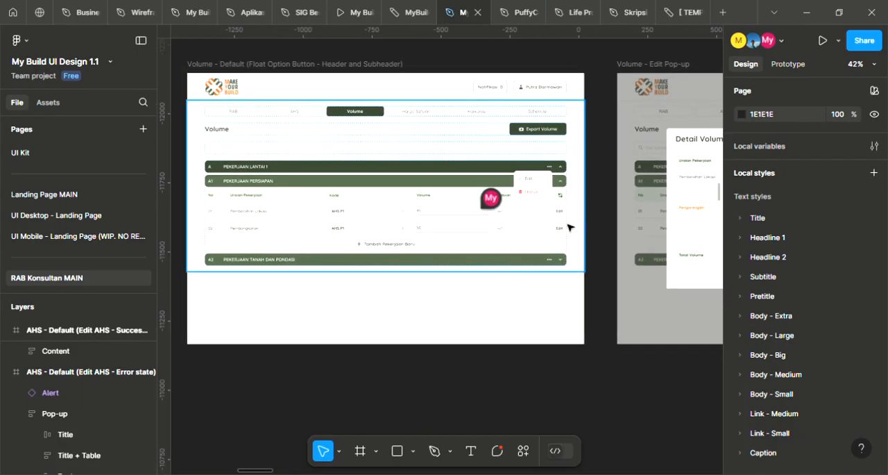
{"action": "scroll", "coordinate": [597, 222], "scroll_direction": "right", "scroll_amount": 5}
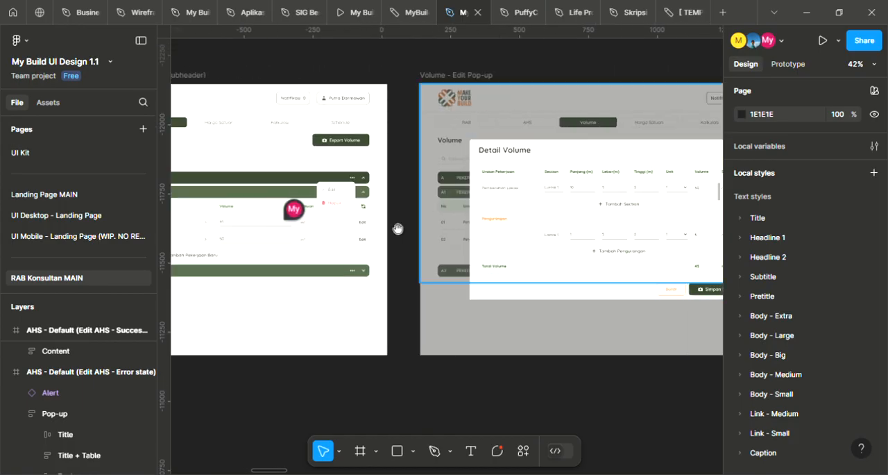
{"action": "scroll", "coordinate": [402, 217], "scroll_direction": "left", "scroll_amount": 4}
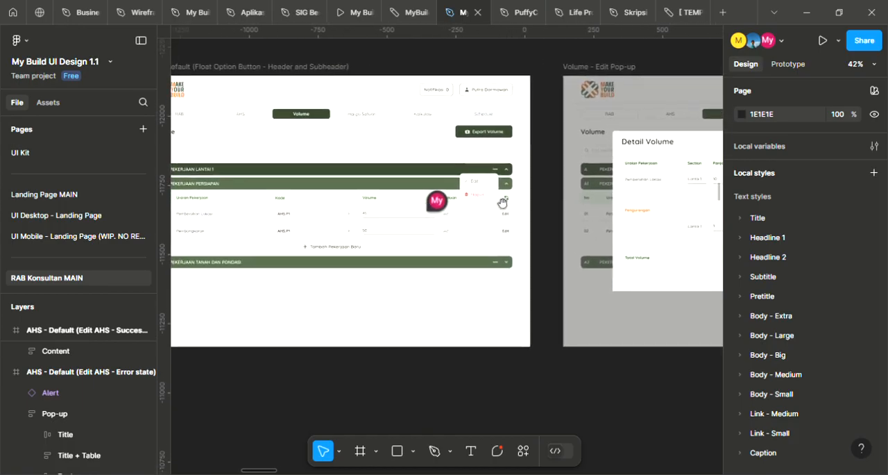
{"action": "left_click_drag", "start_coordinate": [548, 164], "coordinate": [532, 183]}
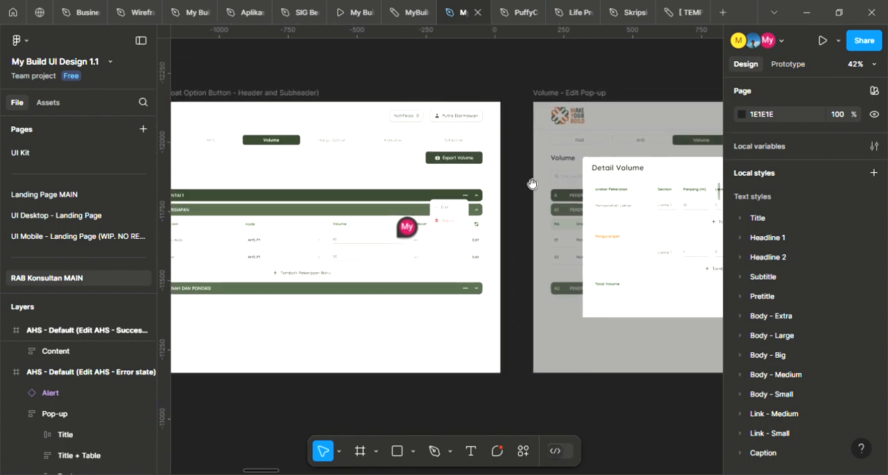
{"action": "scroll", "coordinate": [533, 183], "scroll_direction": "right", "scroll_amount": 10}
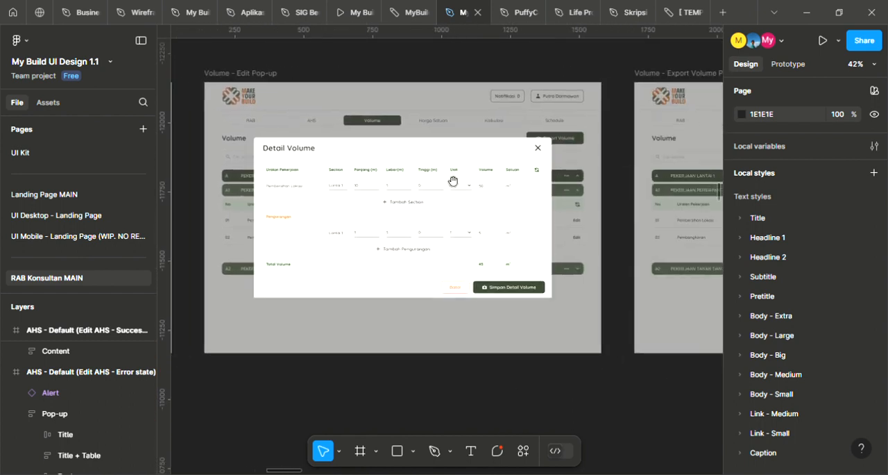
Compare the Volume - Default (Float Option Button - Header and Subheader) frame with the Detail Volume dialog in the Edit Pop-up frame
{"action": "scroll", "coordinate": [453, 180], "scroll_direction": "left", "scroll_amount": 2}
{"action": "scroll", "coordinate": [439, 213], "scroll_direction": "left", "scroll_amount": 8}
{"action": "scroll", "coordinate": [472, 210], "scroll_direction": "right", "scroll_amount": 8}
{"action": "scroll", "coordinate": [416, 210], "scroll_direction": "left", "scroll_amount": 5}
{"action": "scroll", "coordinate": [544, 207], "scroll_direction": "left", "scroll_amount": 4}
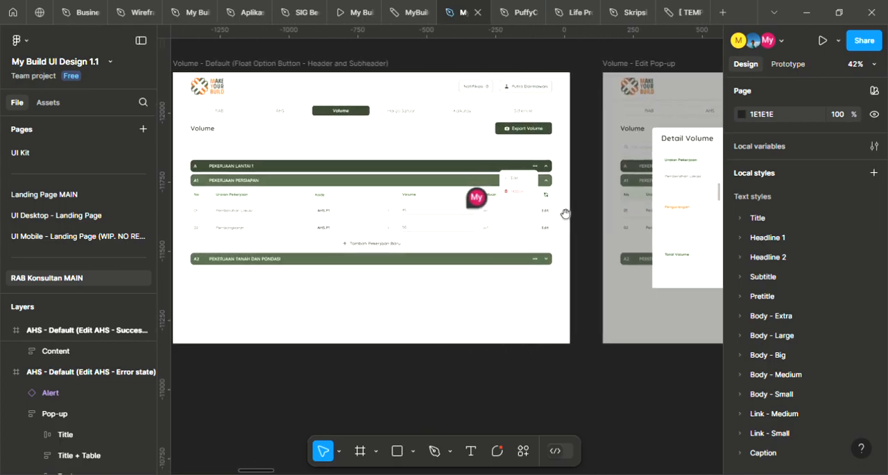
{"action": "scroll", "coordinate": [444, 242], "scroll_direction": "right", "scroll_amount": 18}
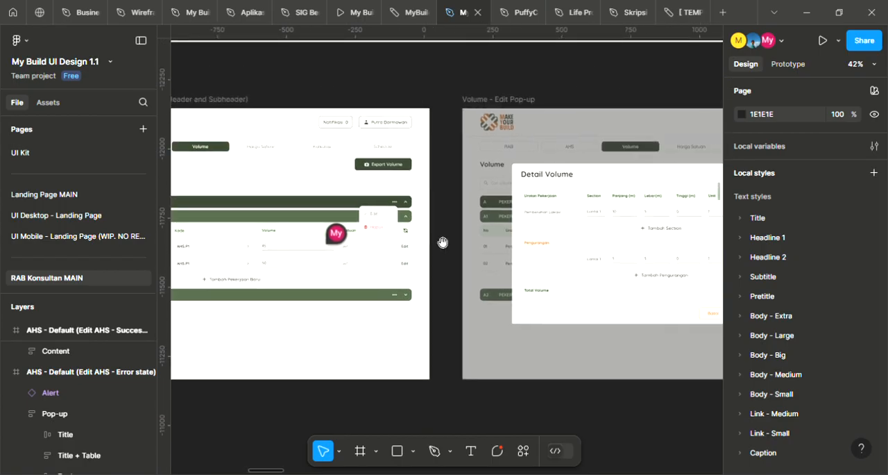
Examine the first BACKUP VOLUME RAB table in the Volume - Export PDF frame, including its dimension, Unit and Volume columns
{"action": "scroll", "coordinate": [348, 212], "scroll_direction": "right", "scroll_amount": 19}
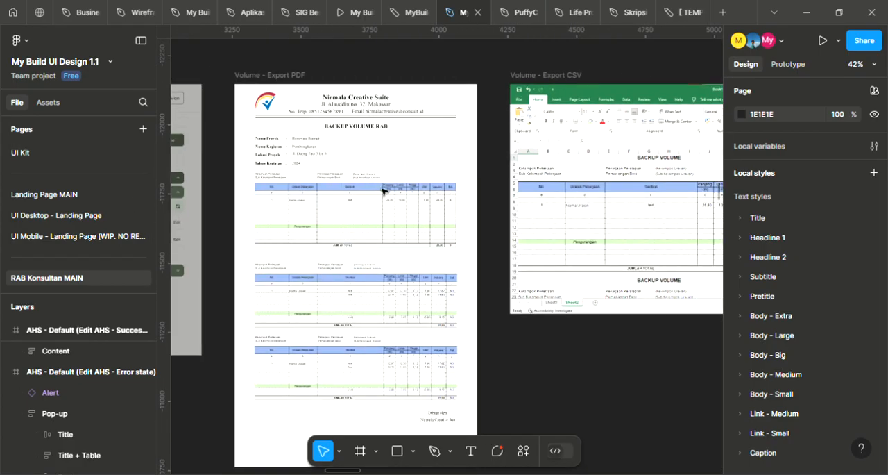
{"action": "scroll", "coordinate": [349, 220], "scroll_direction": "up", "scroll_amount": 5}
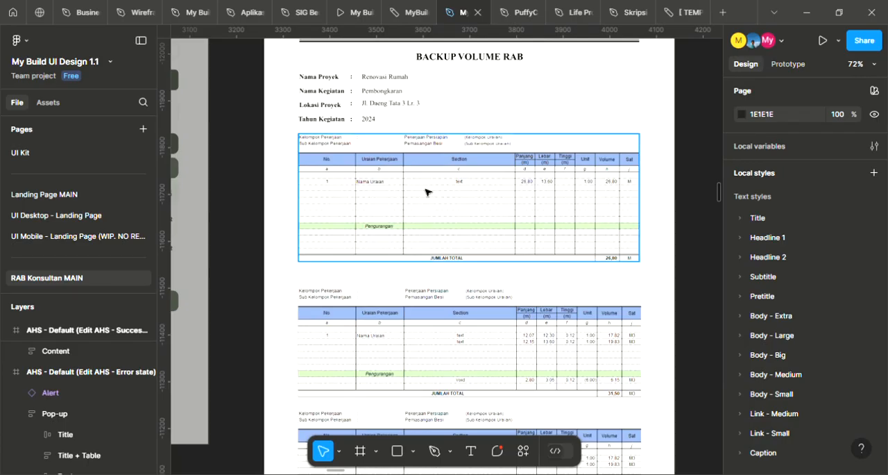
{"action": "scroll", "coordinate": [426, 192], "scroll_direction": "down", "scroll_amount": 4}
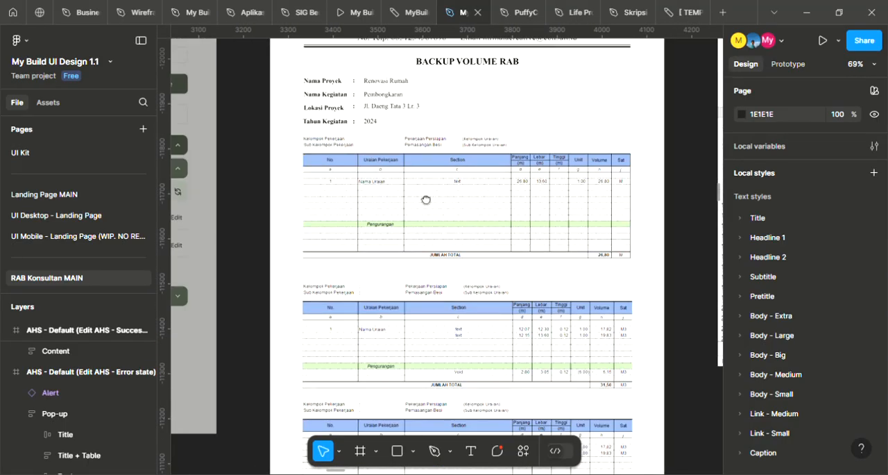
{"action": "scroll", "coordinate": [427, 193], "scroll_direction": "up", "scroll_amount": 2}
{"action": "scroll", "coordinate": [412, 229], "scroll_direction": "up", "scroll_amount": 1}
{"action": "scroll", "coordinate": [417, 228], "scroll_direction": "up", "scroll_amount": 2}
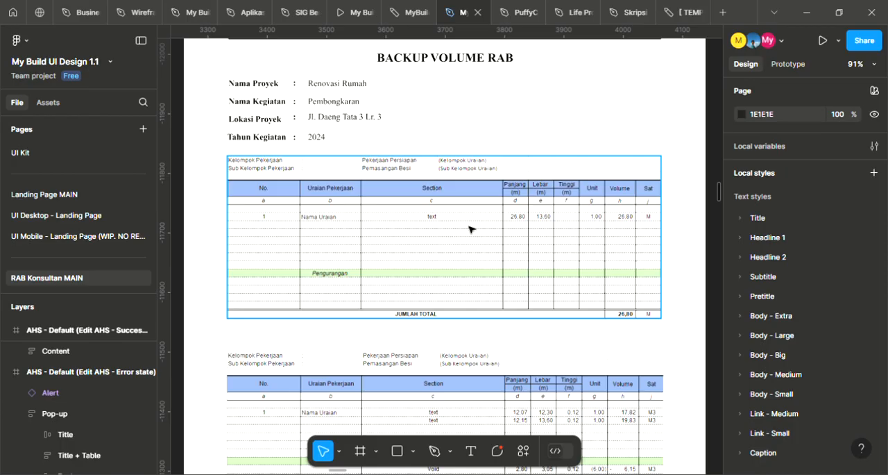
{"action": "scroll", "coordinate": [499, 216], "scroll_direction": "down", "scroll_amount": 10}
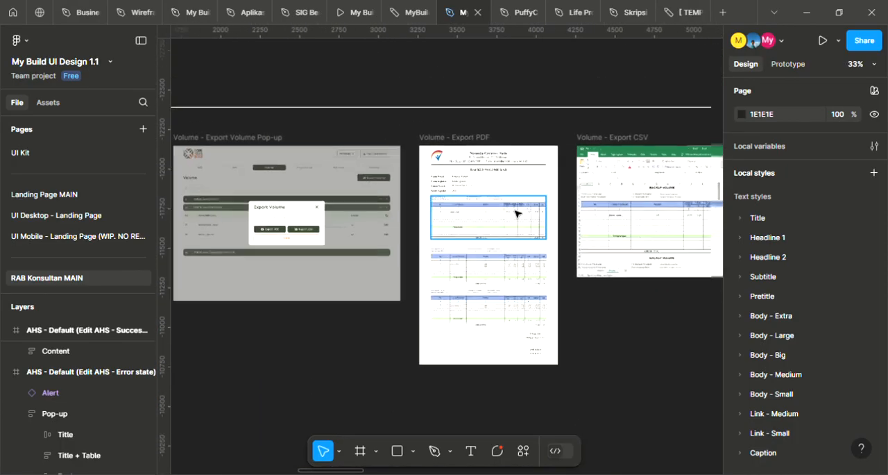
Find the RAB - Default (Filled state) frame and review its Rencana Anggaran Biaya (RAB) layout
{"action": "scroll", "coordinate": [516, 213], "scroll_direction": "down", "scroll_amount": 8}
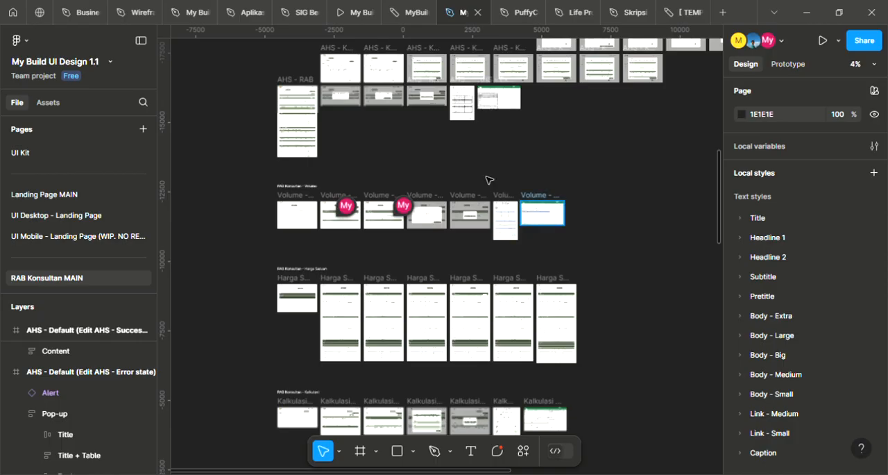
{"action": "left_click_drag", "start_coordinate": [419, 317], "coordinate": [430, 375]}
{"action": "left_click_drag", "start_coordinate": [452, 150], "coordinate": [454, 280]}
{"action": "scroll", "coordinate": [375, 111], "scroll_direction": "up", "scroll_amount": 4}
{"action": "left_click_drag", "start_coordinate": [375, 113], "coordinate": [387, 127]}
{"action": "scroll", "coordinate": [290, 393], "scroll_direction": "up", "scroll_amount": 4}
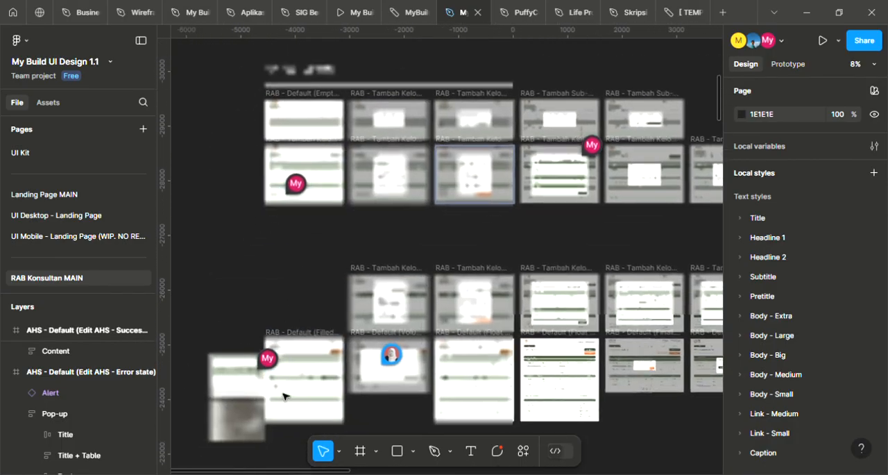
{"action": "scroll", "coordinate": [297, 380], "scroll_direction": "up", "scroll_amount": 8}
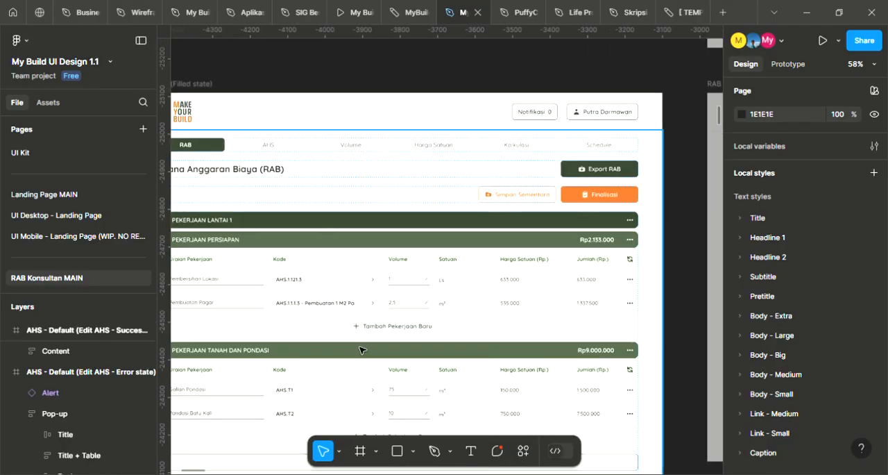
{"action": "scroll", "coordinate": [490, 252], "scroll_direction": "down", "scroll_amount": 3}
{"action": "scroll", "coordinate": [486, 248], "scroll_direction": "up", "scroll_amount": 1}
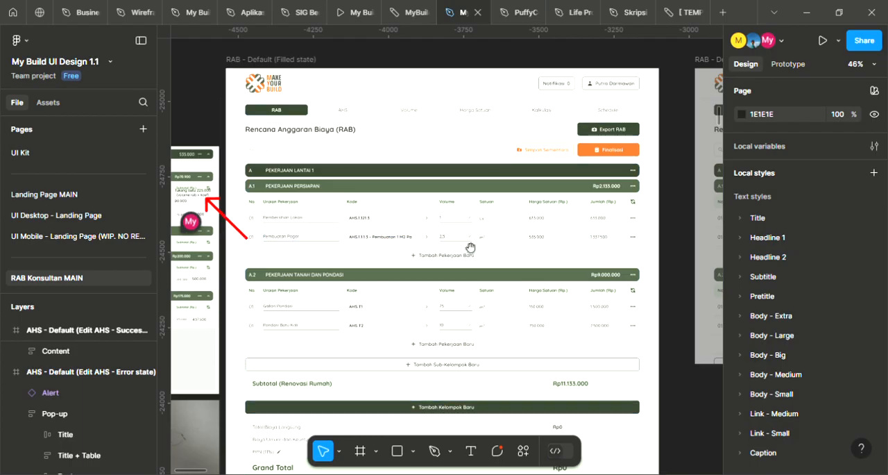
Examine the Volume and Satuan columns of the PEKERJAAN PERSIAPAN rows in the RAB - Default (Filled state) frame
{"action": "scroll", "coordinate": [486, 247], "scroll_direction": "up", "scroll_amount": 2}
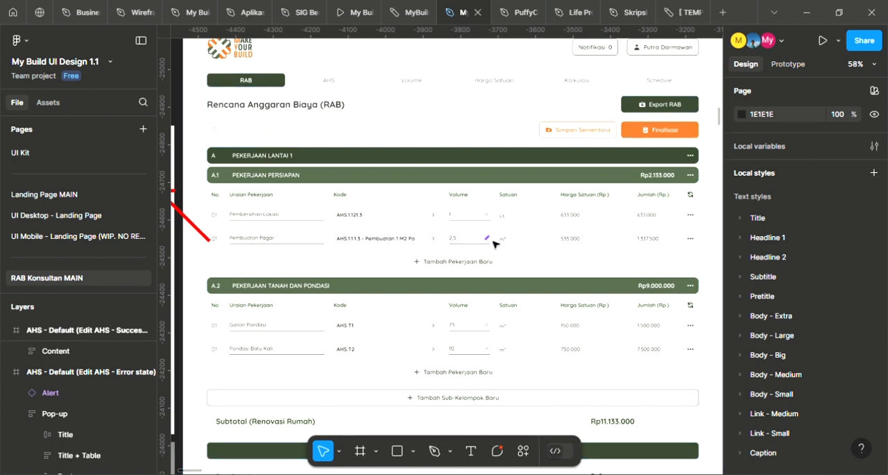
{"action": "scroll", "coordinate": [495, 242], "scroll_direction": "down", "scroll_amount": 2}
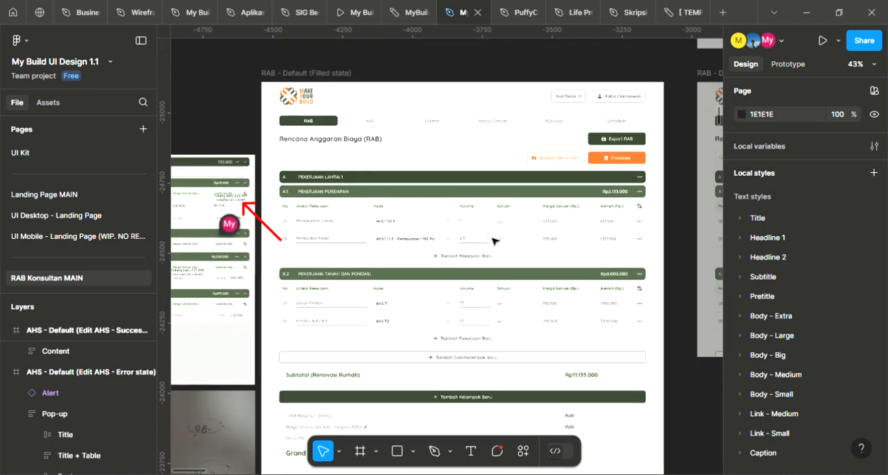
{"action": "scroll", "coordinate": [471, 278], "scroll_direction": "up", "scroll_amount": 4}
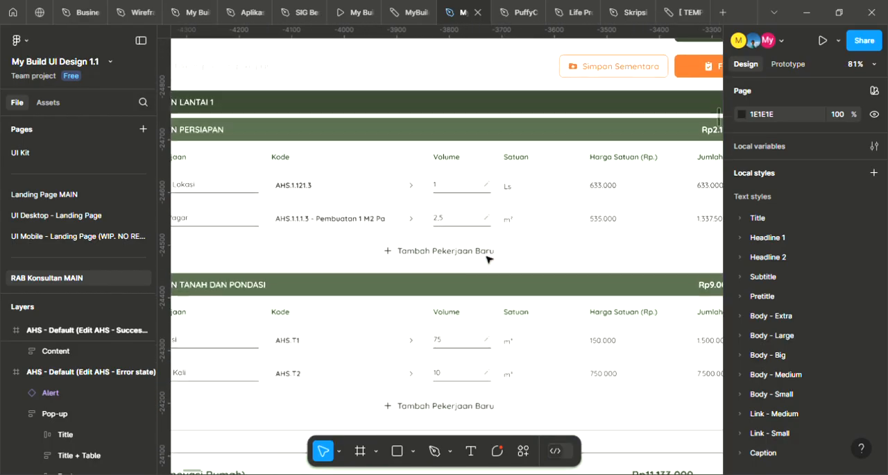
{"action": "scroll", "coordinate": [539, 264], "scroll_direction": "down", "scroll_amount": 1}
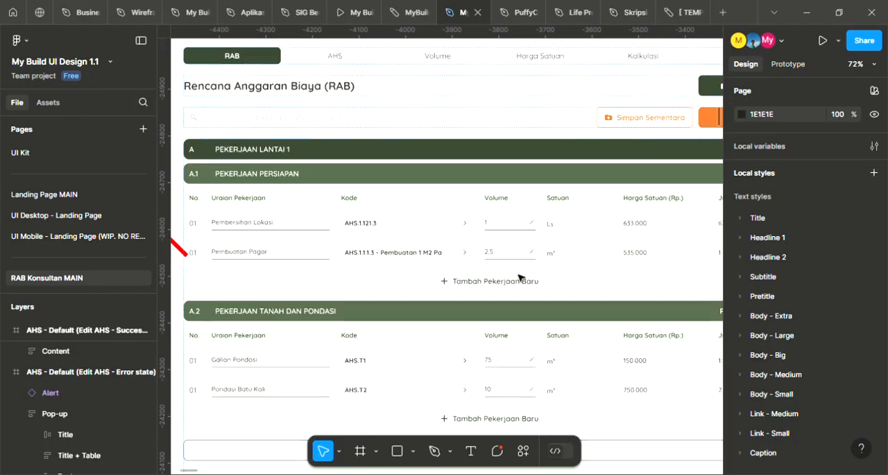
{"action": "scroll", "coordinate": [534, 263], "scroll_direction": "down", "scroll_amount": 2}
{"action": "left_click_drag", "start_coordinate": [579, 270], "coordinate": [552, 292]}
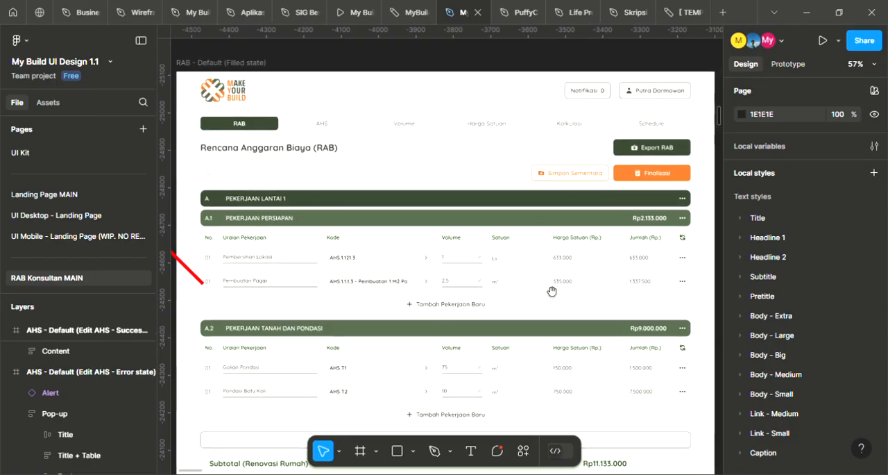
{"action": "scroll", "coordinate": [539, 274], "scroll_direction": "down", "scroll_amount": 1}
{"action": "scroll", "coordinate": [533, 273], "scroll_direction": "up", "scroll_amount": 2}
{"action": "scroll", "coordinate": [533, 265], "scroll_direction": "down", "scroll_amount": 1}
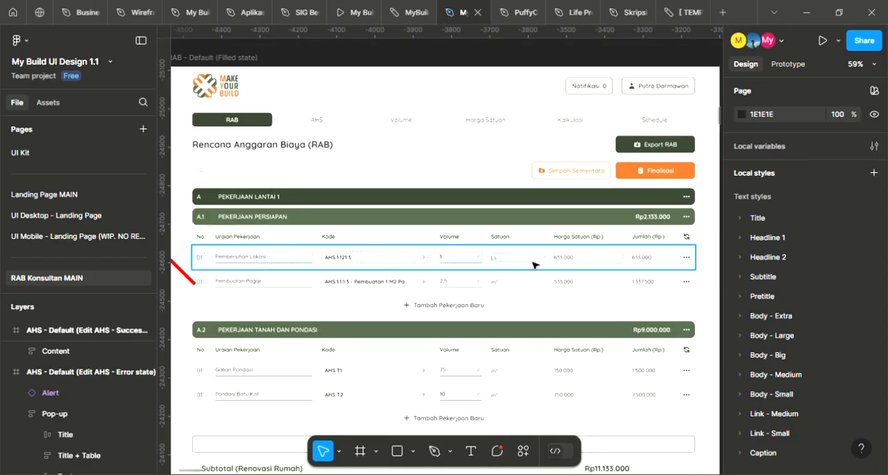
{"action": "scroll", "coordinate": [532, 261], "scroll_direction": "down", "scroll_amount": 1}
{"action": "scroll", "coordinate": [527, 267], "scroll_direction": "up", "scroll_amount": 1}
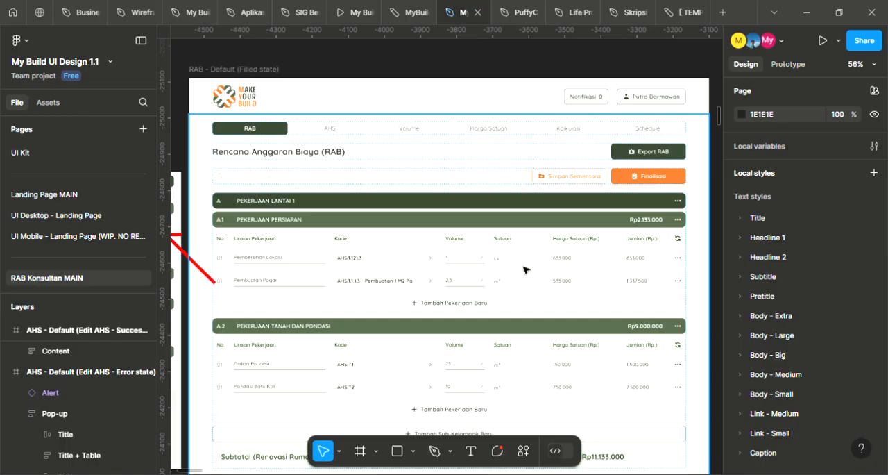
{"action": "scroll", "coordinate": [525, 268], "scroll_direction": "up", "scroll_amount": 1}
{"action": "mouse_move", "coordinate": [524, 275]}
{"action": "left_mouse_down"}
{"action": "mouse_move", "coordinate": [520, 292]}
{"action": "mouse_move", "coordinate": [526, 280]}
{"action": "left_mouse_up"}
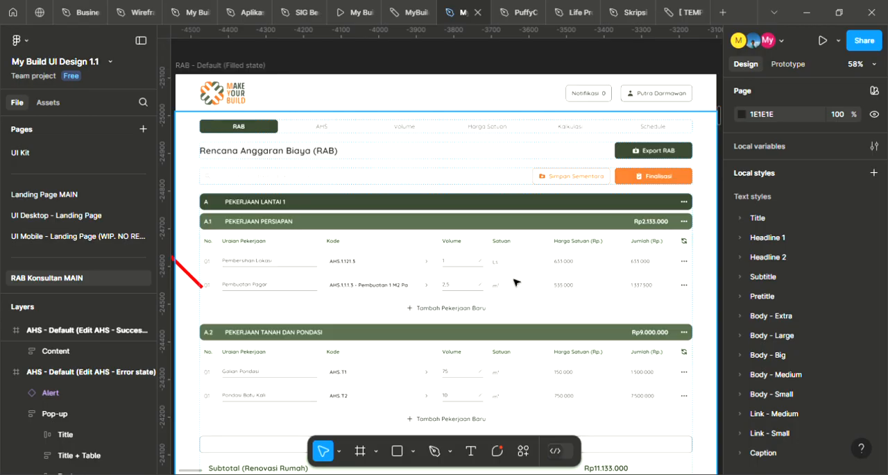
Return to the RAB Konsultan - Volume section and check the work item table in the Volume - Default frame
{"action": "scroll", "coordinate": [532, 277], "scroll_direction": "down", "scroll_amount": 3}
{"action": "scroll", "coordinate": [543, 263], "scroll_direction": "down", "scroll_amount": 1}
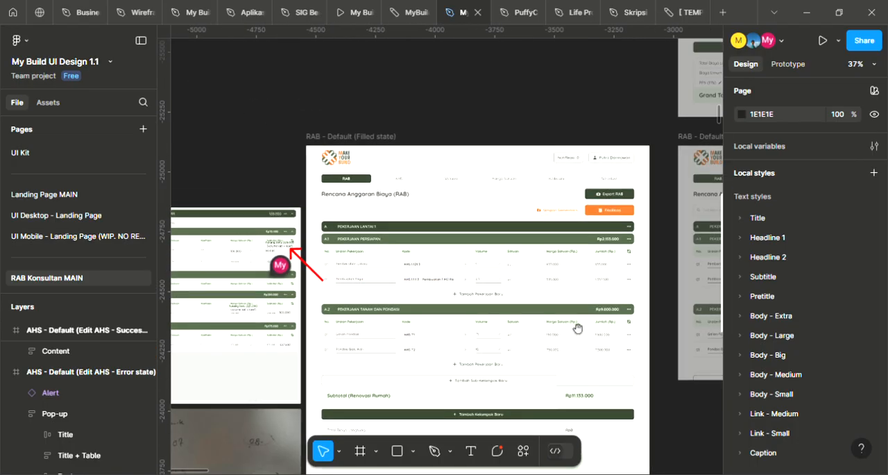
{"action": "scroll", "coordinate": [577, 329], "scroll_direction": "down", "scroll_amount": 2}
{"action": "scroll", "coordinate": [576, 277], "scroll_direction": "down", "scroll_amount": 3}
{"action": "scroll", "coordinate": [562, 263], "scroll_direction": "down", "scroll_amount": 4}
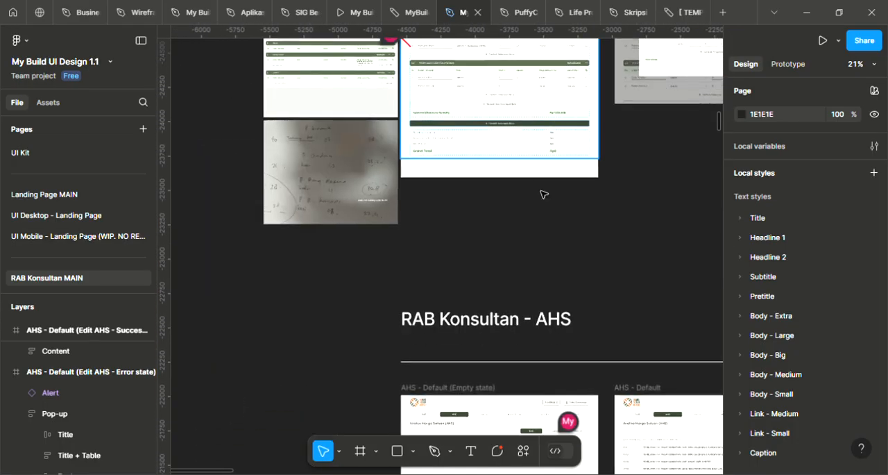
{"action": "scroll", "coordinate": [543, 195], "scroll_direction": "down", "scroll_amount": 3, "text": "ctrl"}
{"action": "scroll", "coordinate": [535, 125], "scroll_direction": "down", "scroll_amount": 10}
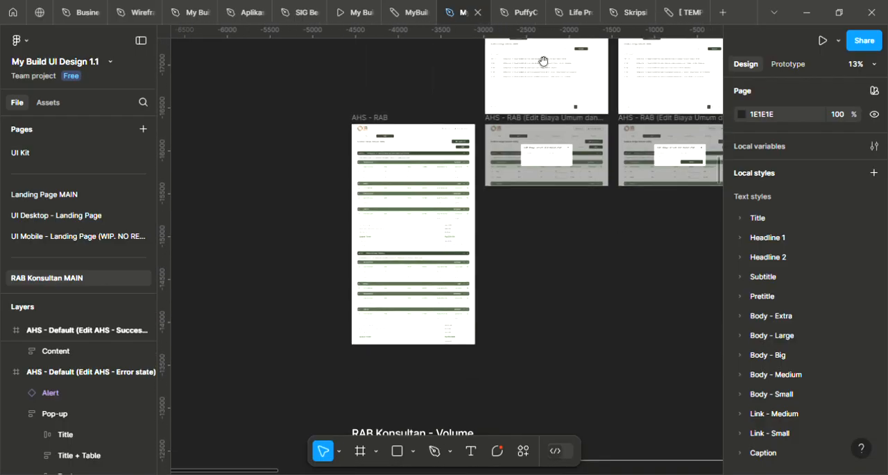
{"action": "scroll", "coordinate": [545, 160], "scroll_direction": "down", "scroll_amount": 5}
{"action": "scroll", "coordinate": [545, 226], "scroll_direction": "up", "scroll_amount": 4, "text": "ctrl"}
{"action": "scroll", "coordinate": [558, 218], "scroll_direction": "down", "scroll_amount": 1, "text": "ctrl"}
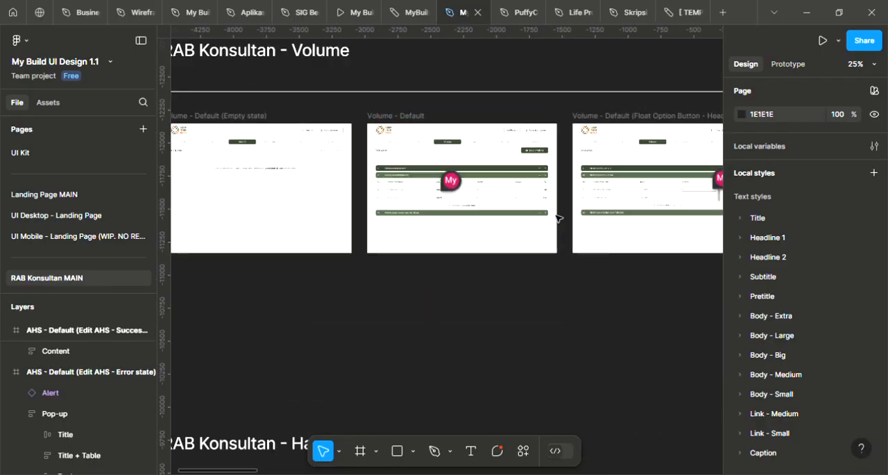
{"action": "scroll", "coordinate": [462, 188], "scroll_direction": "up", "scroll_amount": 3, "text": "ctrl"}
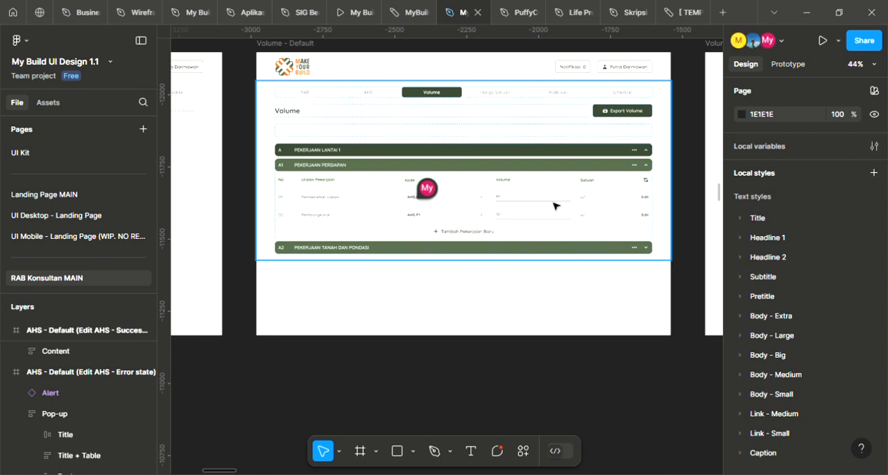
Examine the PEKERJAAN PERSIAPAN rows and Tambah Pekerjaan Baru option in the Volume - Default (Float Option Button) frame
{"action": "scroll", "coordinate": [561, 199], "scroll_direction": "down", "scroll_amount": 2, "text": "ctrl"}
{"action": "scroll", "coordinate": [291, 199], "scroll_direction": "right", "scroll_amount": 10}
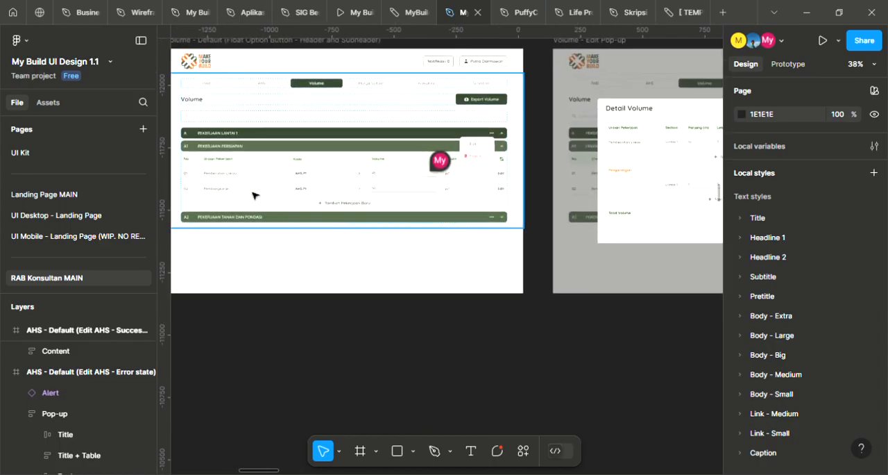
{"action": "scroll", "coordinate": [361, 198], "scroll_direction": "left", "scroll_amount": 4}
{"action": "scroll", "coordinate": [418, 199], "scroll_direction": "up", "scroll_amount": 5, "text": "ctrl"}
{"action": "scroll", "coordinate": [517, 226], "scroll_direction": "right", "scroll_amount": 2}
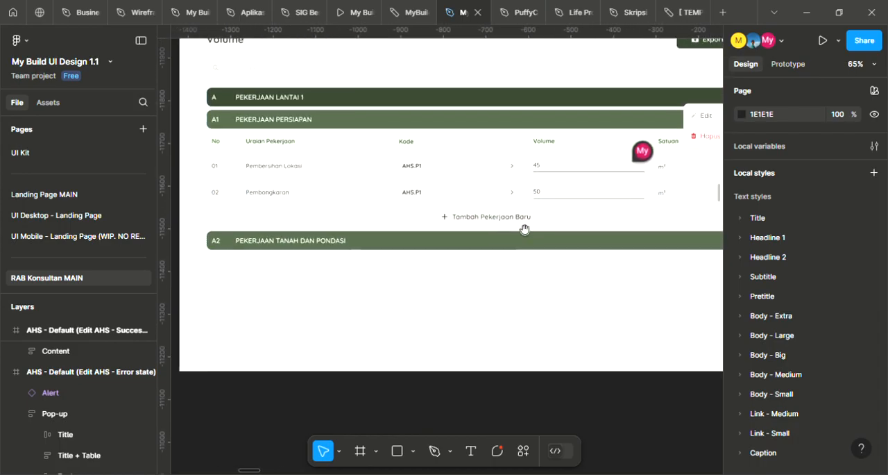
{"action": "scroll", "coordinate": [521, 218], "scroll_direction": "down", "scroll_amount": 1, "text": "ctrl"}
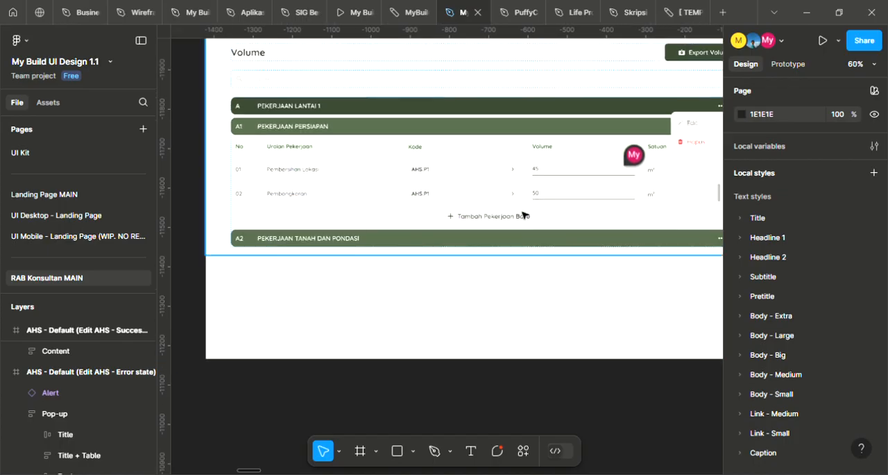
{"action": "left_click_drag", "start_coordinate": [523, 218], "coordinate": [502, 229]}
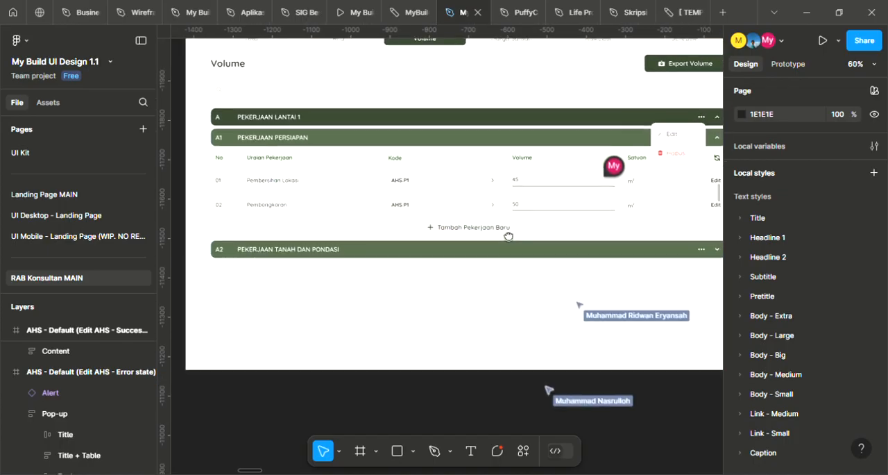
{"action": "scroll", "coordinate": [516, 211], "scroll_direction": "down", "scroll_amount": 1, "text": "ctrl"}
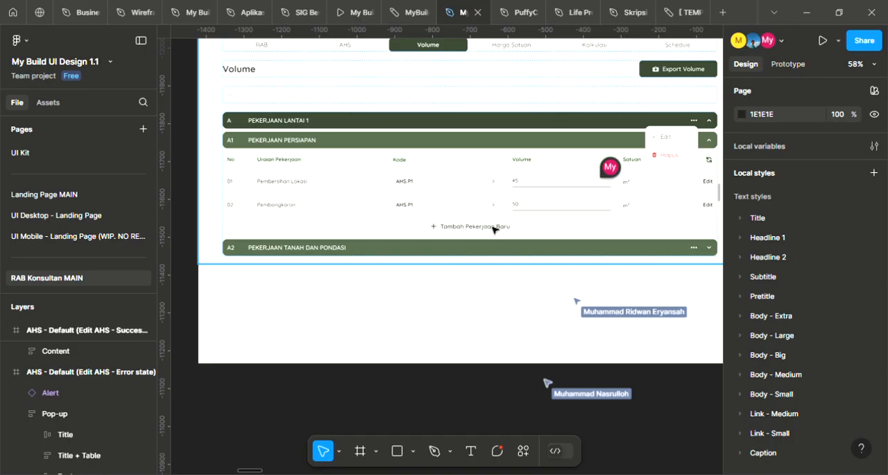
Inspect the Analisa Harga Satuan (AHS) table and its job description line in the AHS - RAB frame
{"action": "scroll", "coordinate": [486, 222], "scroll_direction": "down", "scroll_amount": 5, "text": "ctrl"}
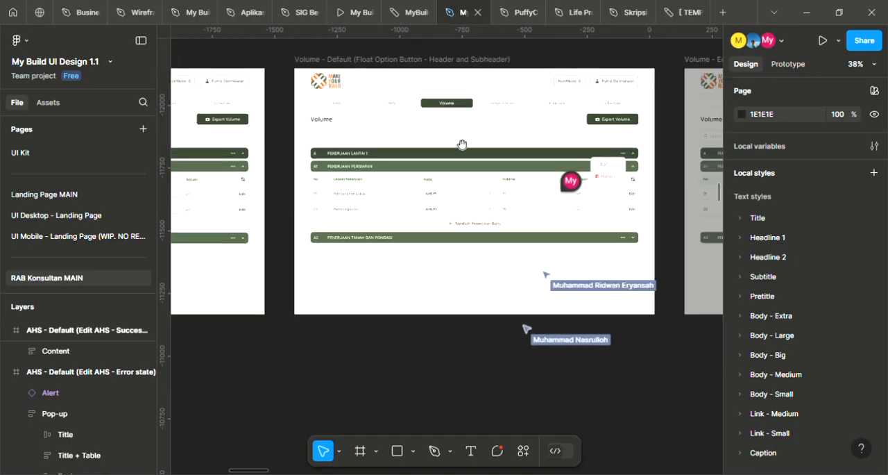
{"action": "scroll", "coordinate": [460, 143], "scroll_direction": "up", "scroll_amount": 5}
{"action": "left_click_drag", "start_coordinate": [524, 261], "coordinate": [646, 458]}
{"action": "left_click_drag", "start_coordinate": [431, 174], "coordinate": [650, 464]}
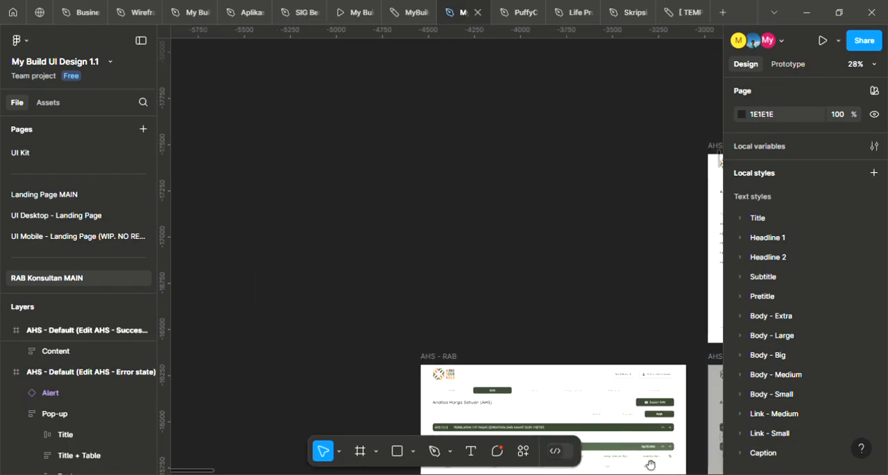
{"action": "left_click_drag", "start_coordinate": [606, 381], "coordinate": [552, 152]}
{"action": "scroll", "coordinate": [527, 256], "scroll_direction": "up", "scroll_amount": 5, "text": "ctrl"}
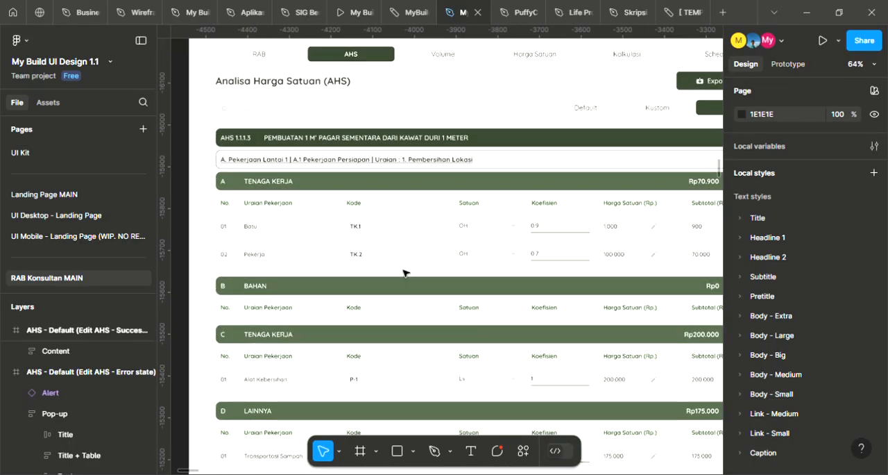
Review the PEKERJAAN PERSIAPAN table and Tambah Pekerjaan Baru option in the RAB - Tambah Kelompok Baru frame
{"action": "scroll", "coordinate": [496, 270], "scroll_direction": "down", "scroll_amount": 2, "text": "ctrl"}
{"action": "left_click_drag", "start_coordinate": [553, 188], "coordinate": [511, 403]}
{"action": "scroll", "coordinate": [477, 225], "scroll_direction": "down", "scroll_amount": 8, "text": "ctrl"}
{"action": "left_click_drag", "start_coordinate": [539, 123], "coordinate": [526, 389]}
{"action": "left_click_drag", "start_coordinate": [510, 183], "coordinate": [516, 472]}
{"action": "left_click_drag", "start_coordinate": [612, 105], "coordinate": [601, 413]}
{"action": "scroll", "coordinate": [461, 243], "scroll_direction": "up", "scroll_amount": 3, "text": "ctrl"}
{"action": "scroll", "coordinate": [451, 250], "scroll_direction": "up", "scroll_amount": 5, "text": "ctrl"}
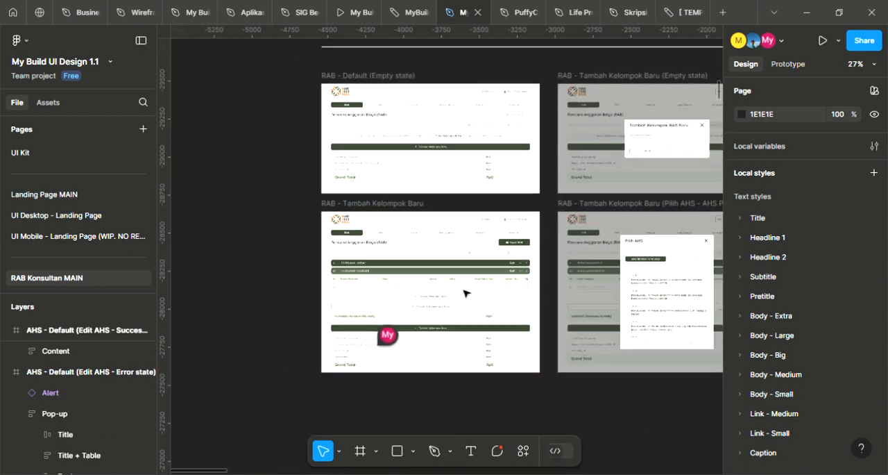
{"action": "scroll", "coordinate": [444, 297], "scroll_direction": "up", "scroll_amount": 4, "text": "ctrl"}
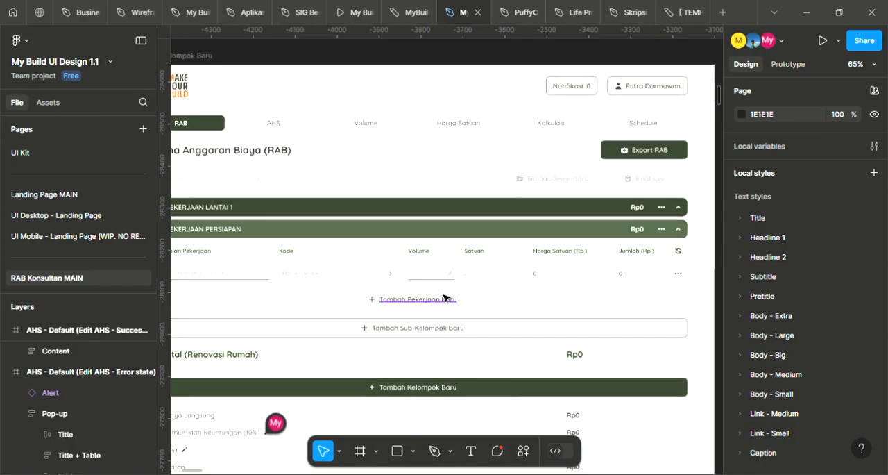
{"action": "scroll", "coordinate": [446, 294], "scroll_direction": "down", "scroll_amount": 5, "text": "ctrl"}
{"action": "scroll", "coordinate": [447, 295], "scroll_direction": "down", "scroll_amount": 2, "text": "ctrl"}
{"action": "scroll", "coordinate": [539, 368], "scroll_direction": "down", "scroll_amount": 5}
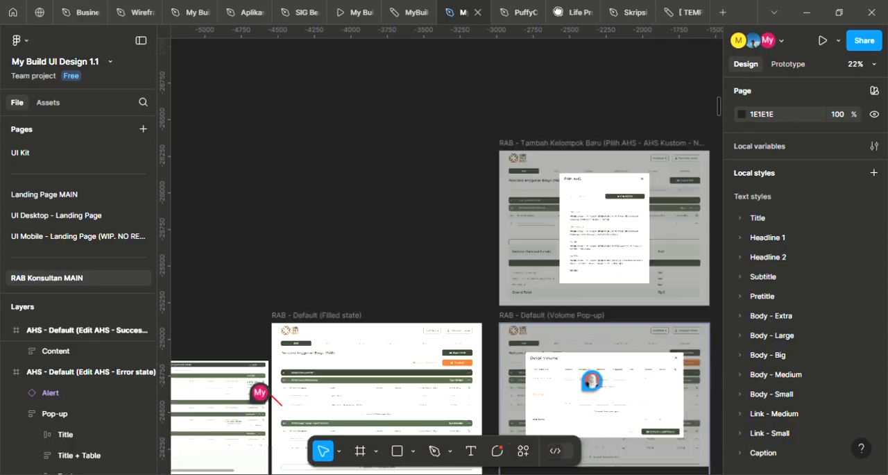
{"action": "left_click_drag", "start_coordinate": [616, 358], "coordinate": [555, 166]}
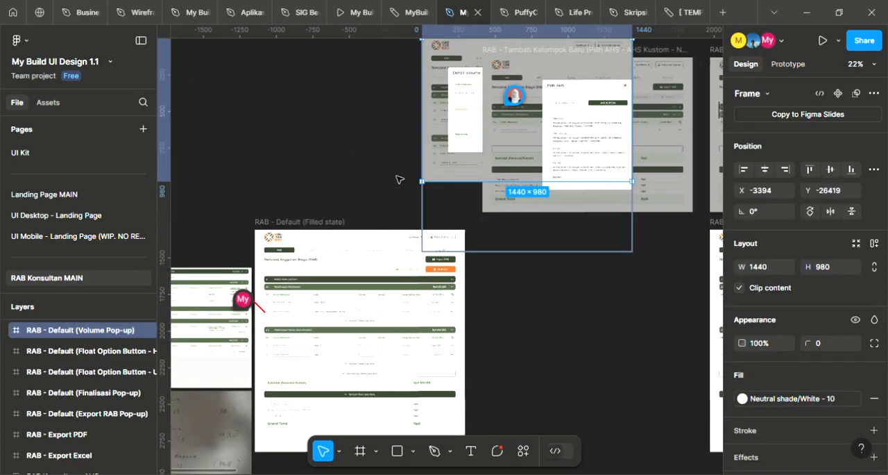
{"action": "key", "text": "ctrl+z"}
Post the comment "ga bisa nambah pekerjaan baru, kelompok dan sub kelompok" at Tambah Pekerjaan Baru in the Volume - Default (Float Option Button) frame
{"action": "left_click_drag", "start_coordinate": [627, 299], "coordinate": [566, 88]}
{"action": "left_click_drag", "start_coordinate": [620, 375], "coordinate": [566, 113]}
{"action": "scroll", "coordinate": [590, 307], "scroll_direction": "down", "scroll_amount": 2, "text": "ctrl"}
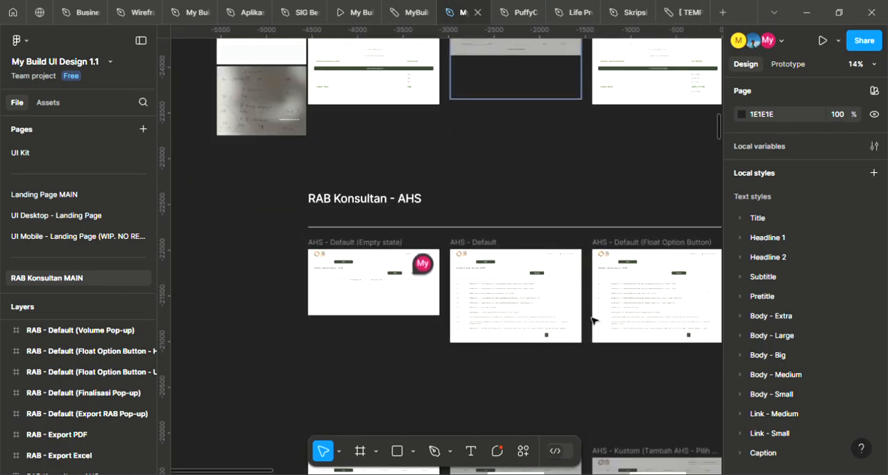
{"action": "left_click_drag", "start_coordinate": [628, 344], "coordinate": [526, 59]}
{"action": "scroll", "coordinate": [544, 68], "scroll_direction": "down", "scroll_amount": 10}
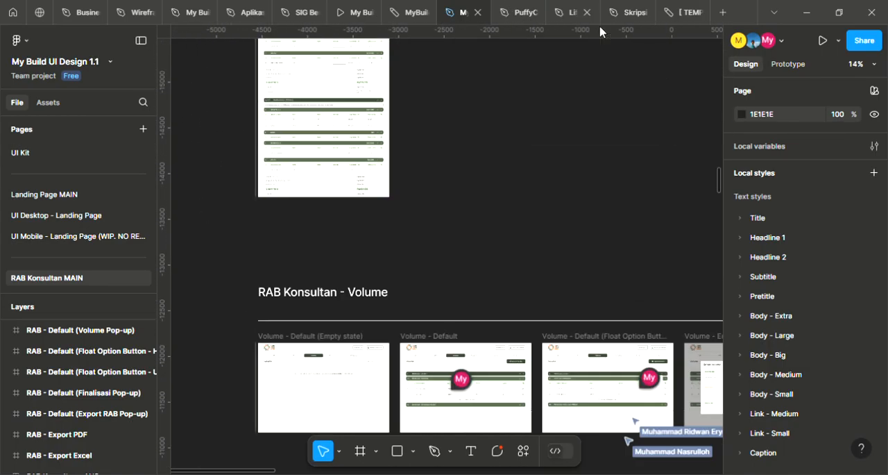
{"action": "scroll", "coordinate": [532, 247], "scroll_direction": "up", "scroll_amount": 5}
{"action": "scroll", "coordinate": [548, 172], "scroll_direction": "up", "scroll_amount": 5}
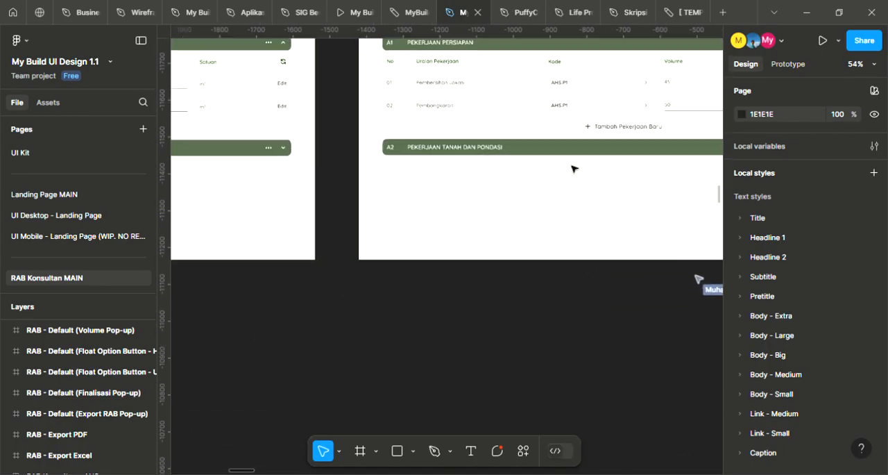
{"action": "key", "text": "c"}
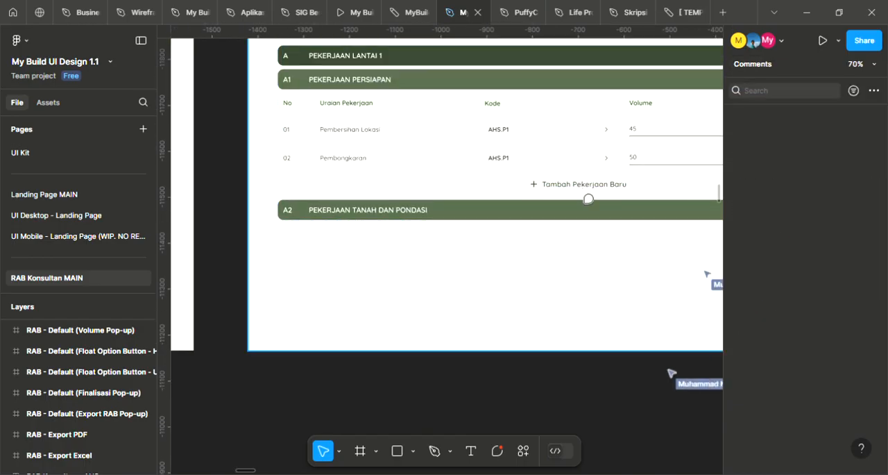
{"action": "left_click", "coordinate": [587, 199]}
{"action": "type", "text": "ga bisa"}
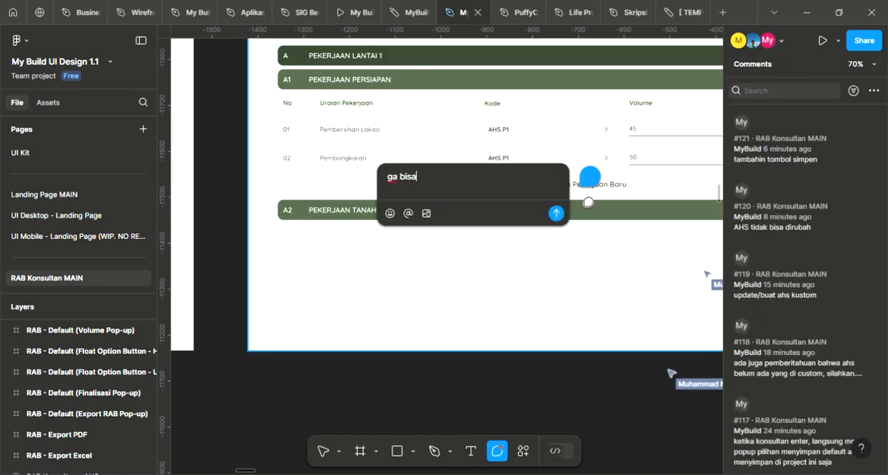
{"action": "type", "text": " nambah peke"}
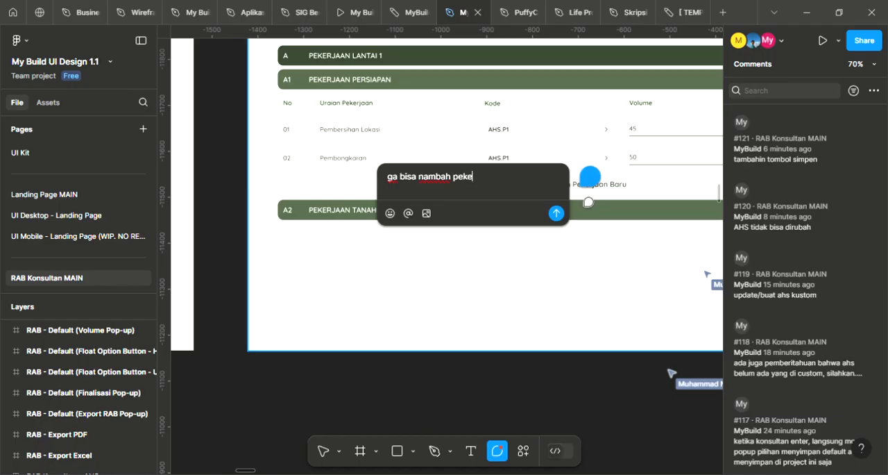
{"action": "type", "text": "rjaan baru, kelompok dan sub kelompok"}
{"action": "key", "text": "Return"}
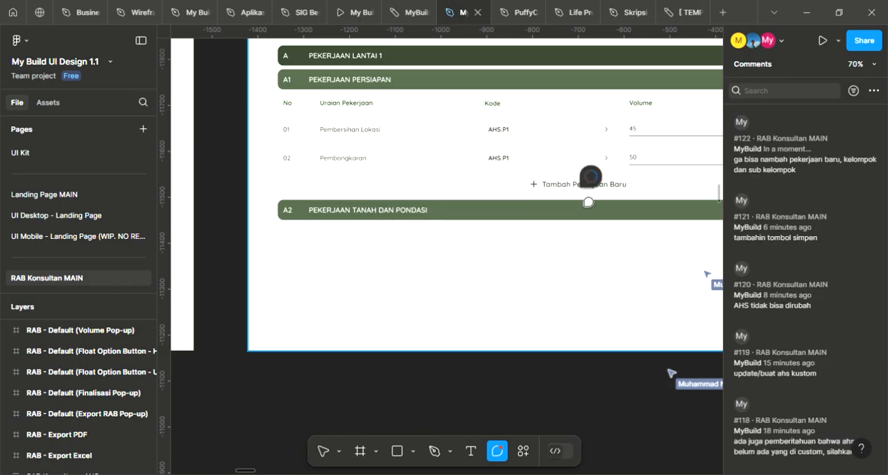
{"action": "key", "text": "Escape"}
Review the Volume - Default (Float Option Button), Volume - Edit Pop-up and Volume - Export Volume Pop-up frames in the RAB Konsultan - Volume section
{"action": "scroll", "coordinate": [588, 208], "scroll_direction": "down", "scroll_amount": 5}
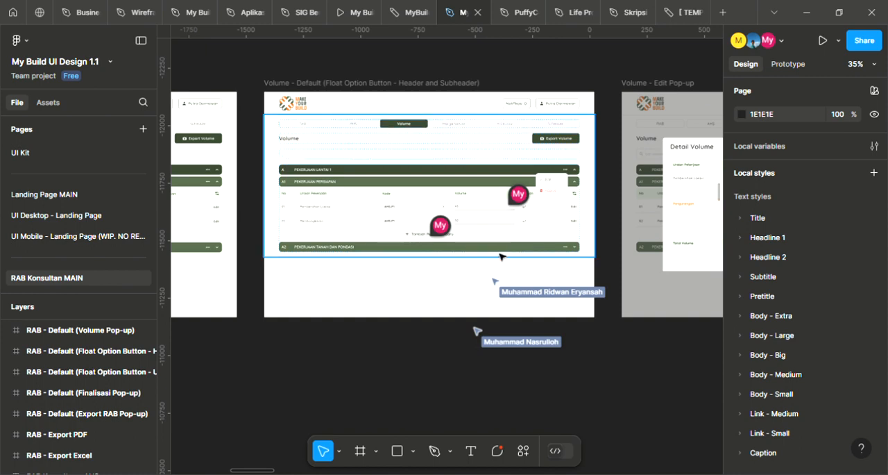
{"action": "scroll", "coordinate": [496, 255], "scroll_direction": "down", "scroll_amount": 1}
{"action": "scroll", "coordinate": [623, 309], "scroll_direction": "down", "scroll_amount": 1}
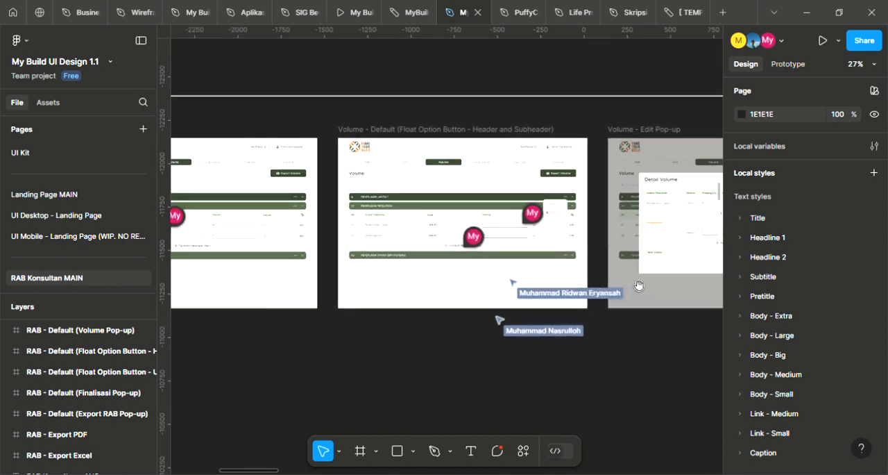
{"action": "left_click_drag", "start_coordinate": [641, 290], "coordinate": [583, 232]}
{"action": "scroll", "coordinate": [410, 117], "scroll_direction": "up", "scroll_amount": 5}
{"action": "scroll", "coordinate": [419, 133], "scroll_direction": "down", "scroll_amount": 4}
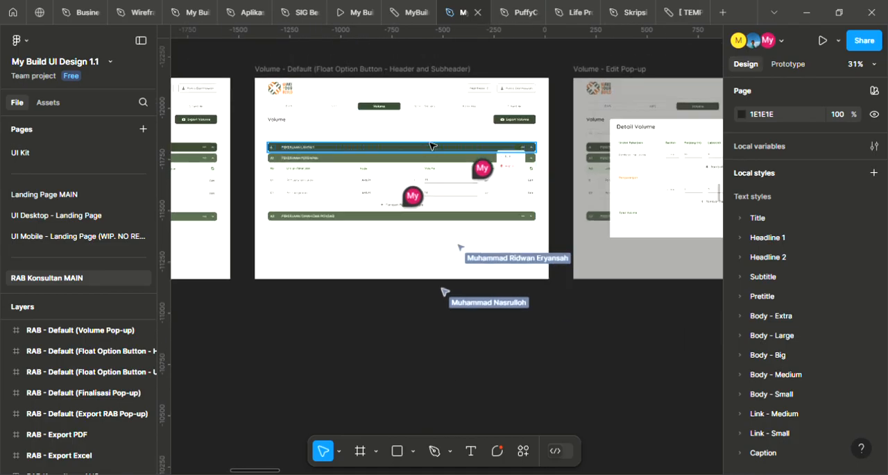
{"action": "scroll", "coordinate": [429, 144], "scroll_direction": "down", "scroll_amount": 2}
{"action": "left_click_drag", "start_coordinate": [646, 161], "coordinate": [257, 178]}
{"action": "left_click_drag", "start_coordinate": [617, 181], "coordinate": [648, 162]}
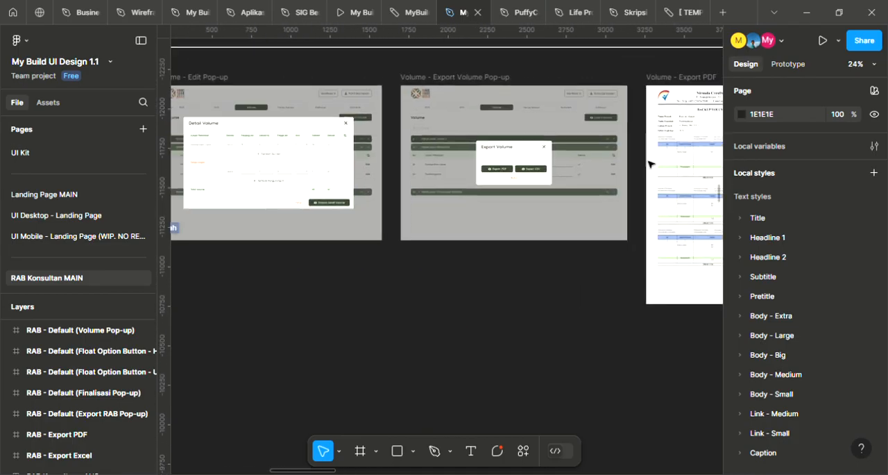
Examine the Harga Default and Harga Custom columns of the UPAH TENAGA KERJA (DEFAULT) table in the Harga Satuan frame
{"action": "scroll", "coordinate": [600, 186], "scroll_direction": "down", "scroll_amount": 5}
{"action": "left_click_drag", "start_coordinate": [624, 287], "coordinate": [709, 64]}
{"action": "left_click_drag", "start_coordinate": [245, 199], "coordinate": [535, 98]}
{"action": "scroll", "coordinate": [523, 210], "scroll_direction": "up", "scroll_amount": 9}
{"action": "scroll", "coordinate": [575, 189], "scroll_direction": "up", "scroll_amount": 3}
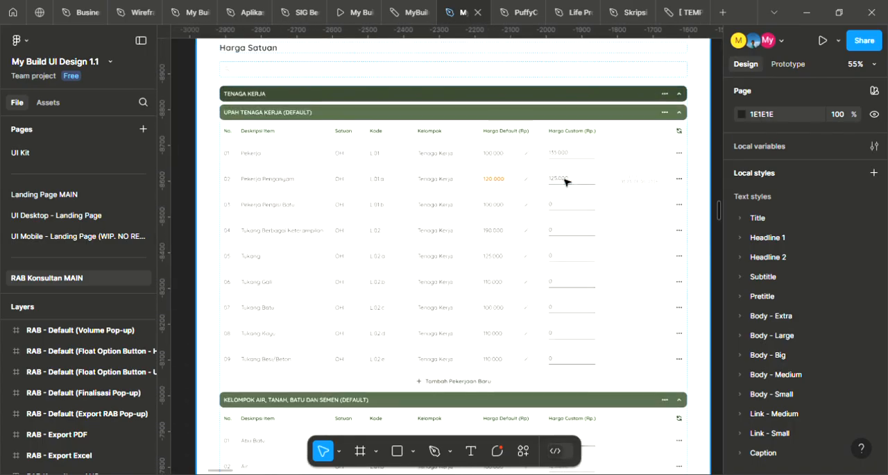
{"action": "scroll", "coordinate": [562, 184], "scroll_direction": "up", "scroll_amount": 1}
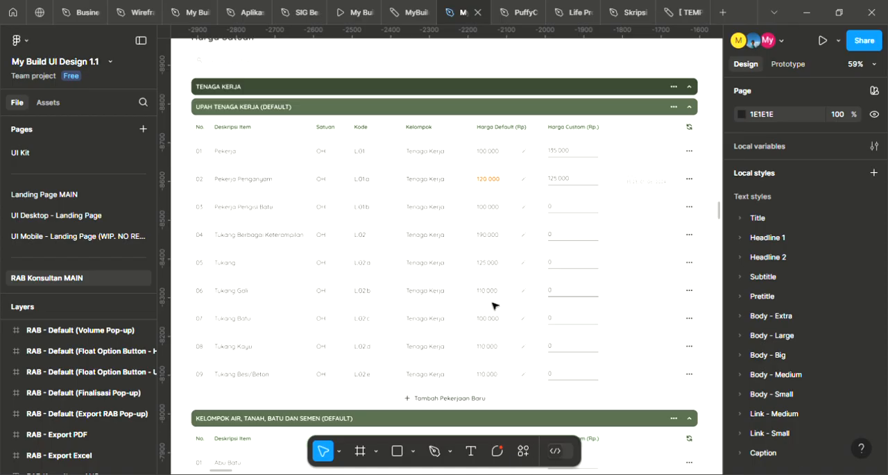
{"action": "scroll", "coordinate": [520, 161], "scroll_direction": "down", "scroll_amount": 2}
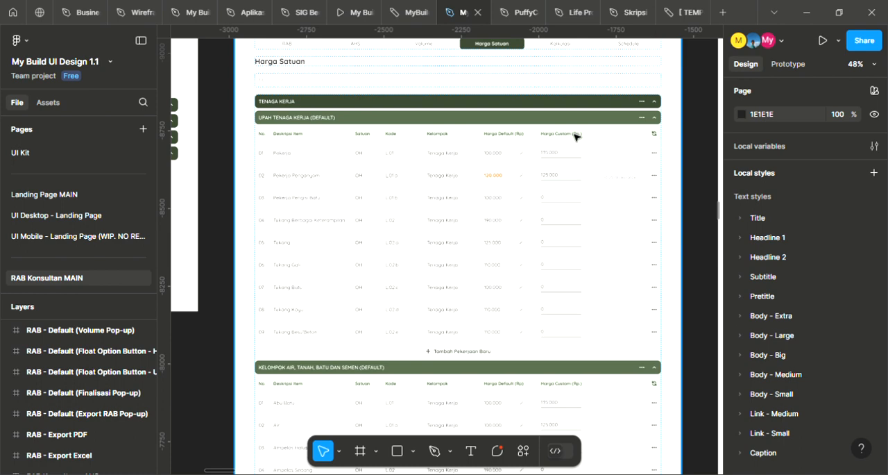
{"action": "scroll", "coordinate": [575, 136], "scroll_direction": "up", "scroll_amount": 3}
{"action": "scroll", "coordinate": [575, 137], "scroll_direction": "down", "scroll_amount": 4}
{"action": "scroll", "coordinate": [575, 137], "scroll_direction": "up", "scroll_amount": 1}
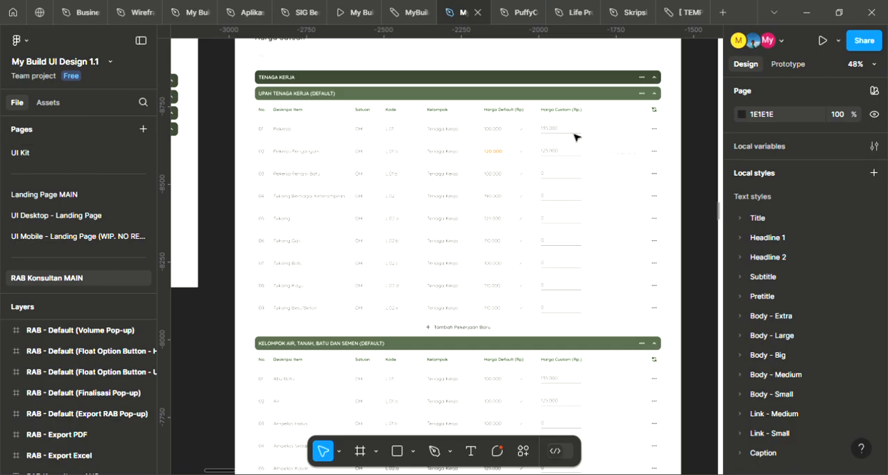
{"action": "scroll", "coordinate": [541, 158], "scroll_direction": "up", "scroll_amount": 3}
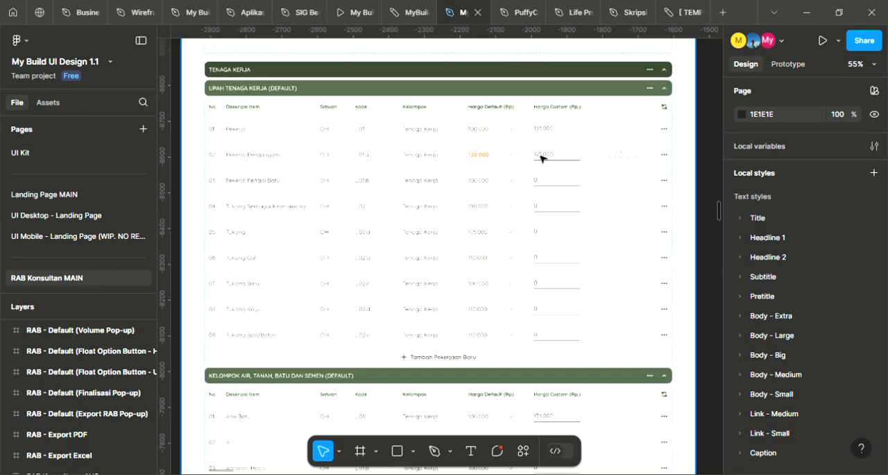
{"action": "scroll", "coordinate": [542, 177], "scroll_direction": "up", "scroll_amount": 1}
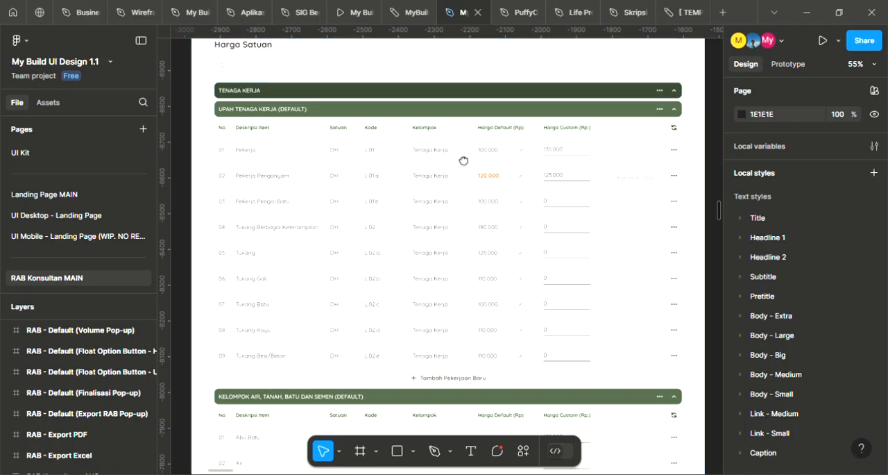
{"action": "scroll", "coordinate": [463, 159], "scroll_direction": "up", "scroll_amount": 1}
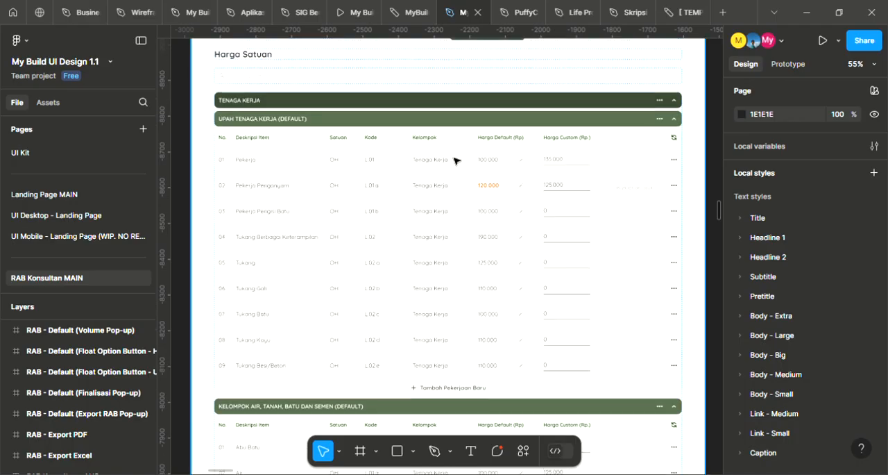